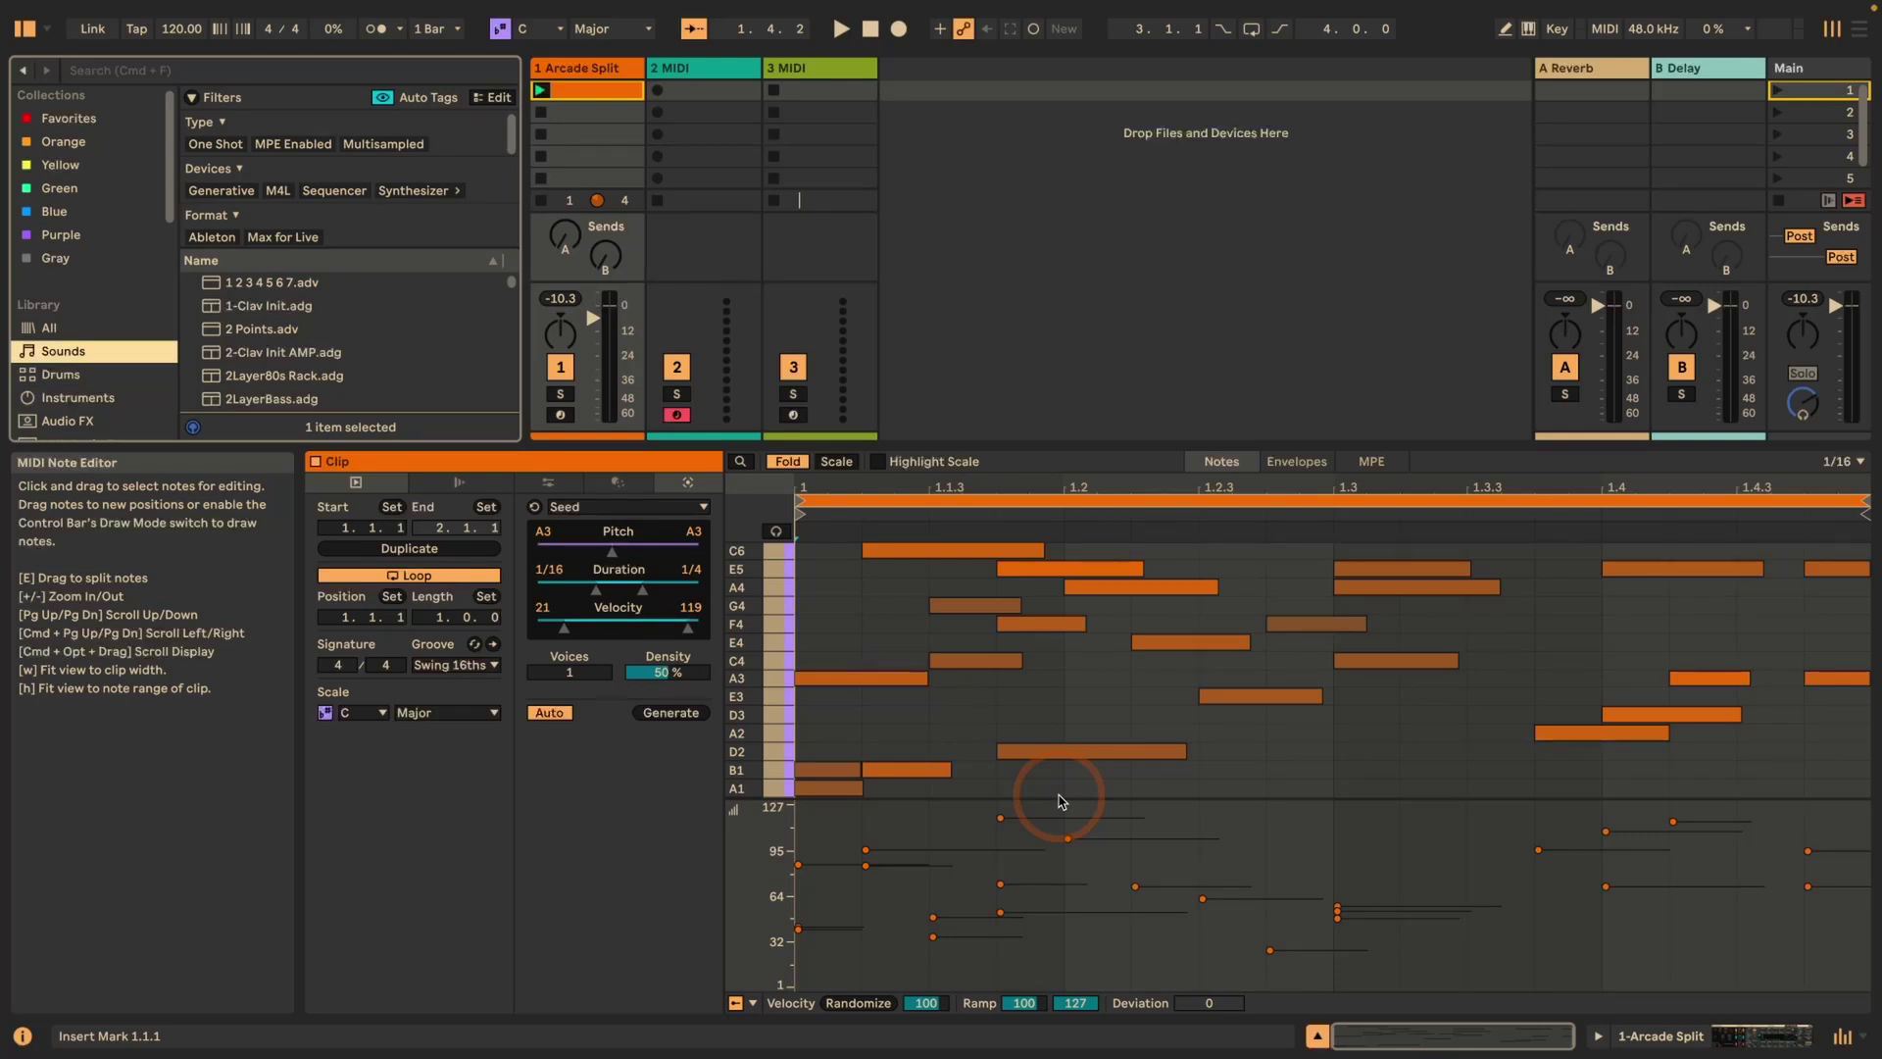
Step: Select and deselect the clip's A1 note, then list the MIDI effects in the browser
left_click(825, 790)
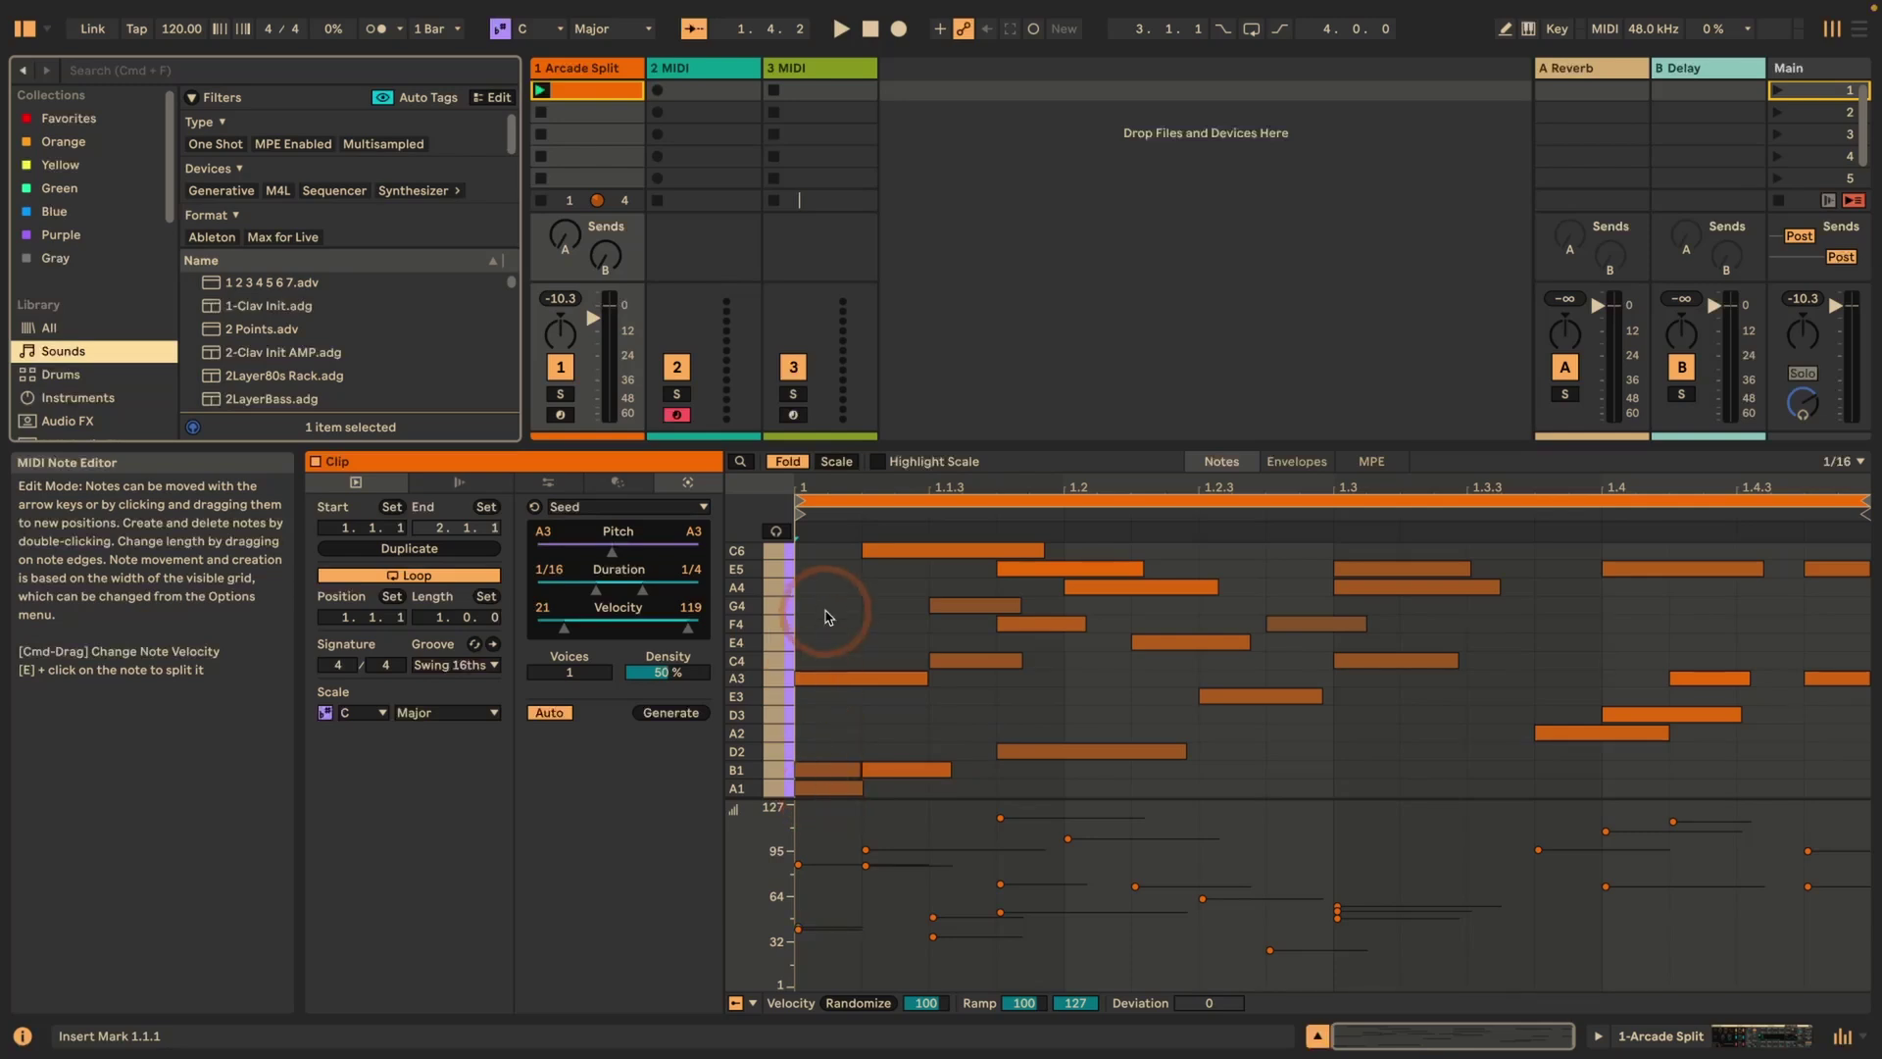
left_click(826, 556)
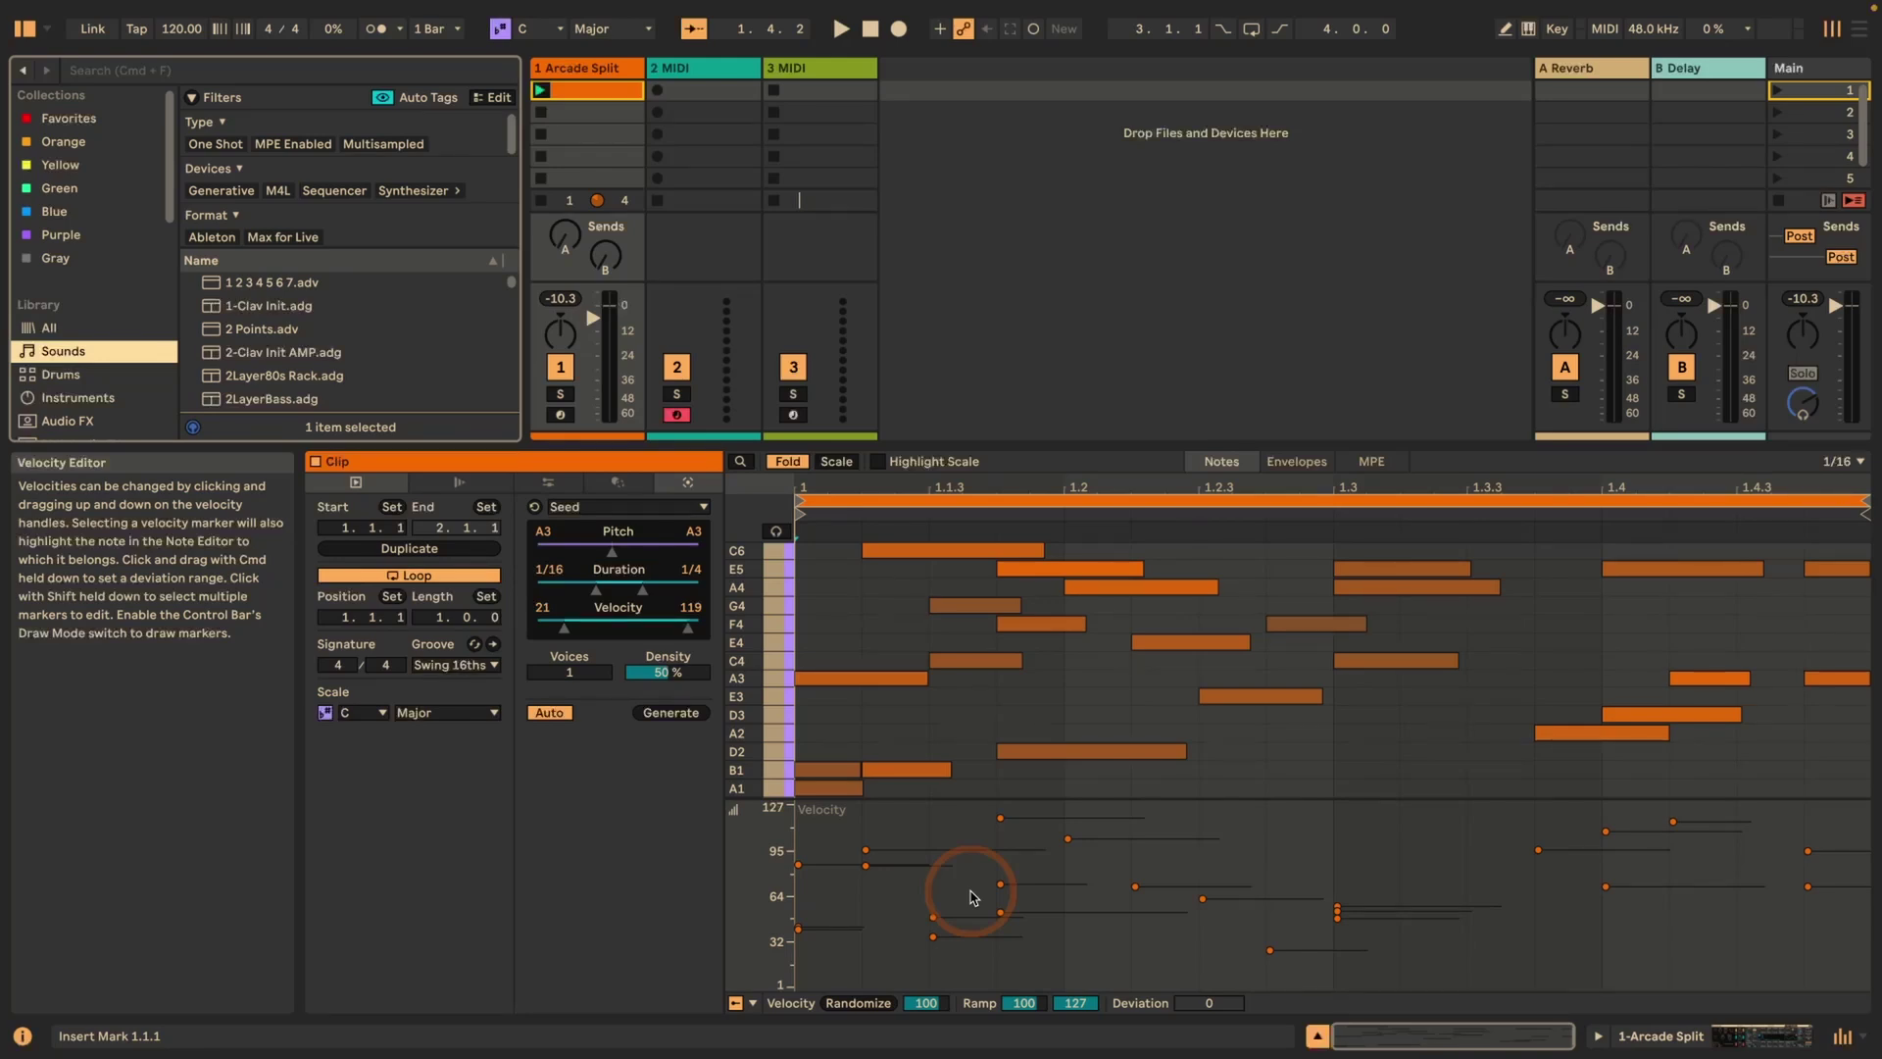
scroll(65, 372, "down", 3)
left_click(65, 380)
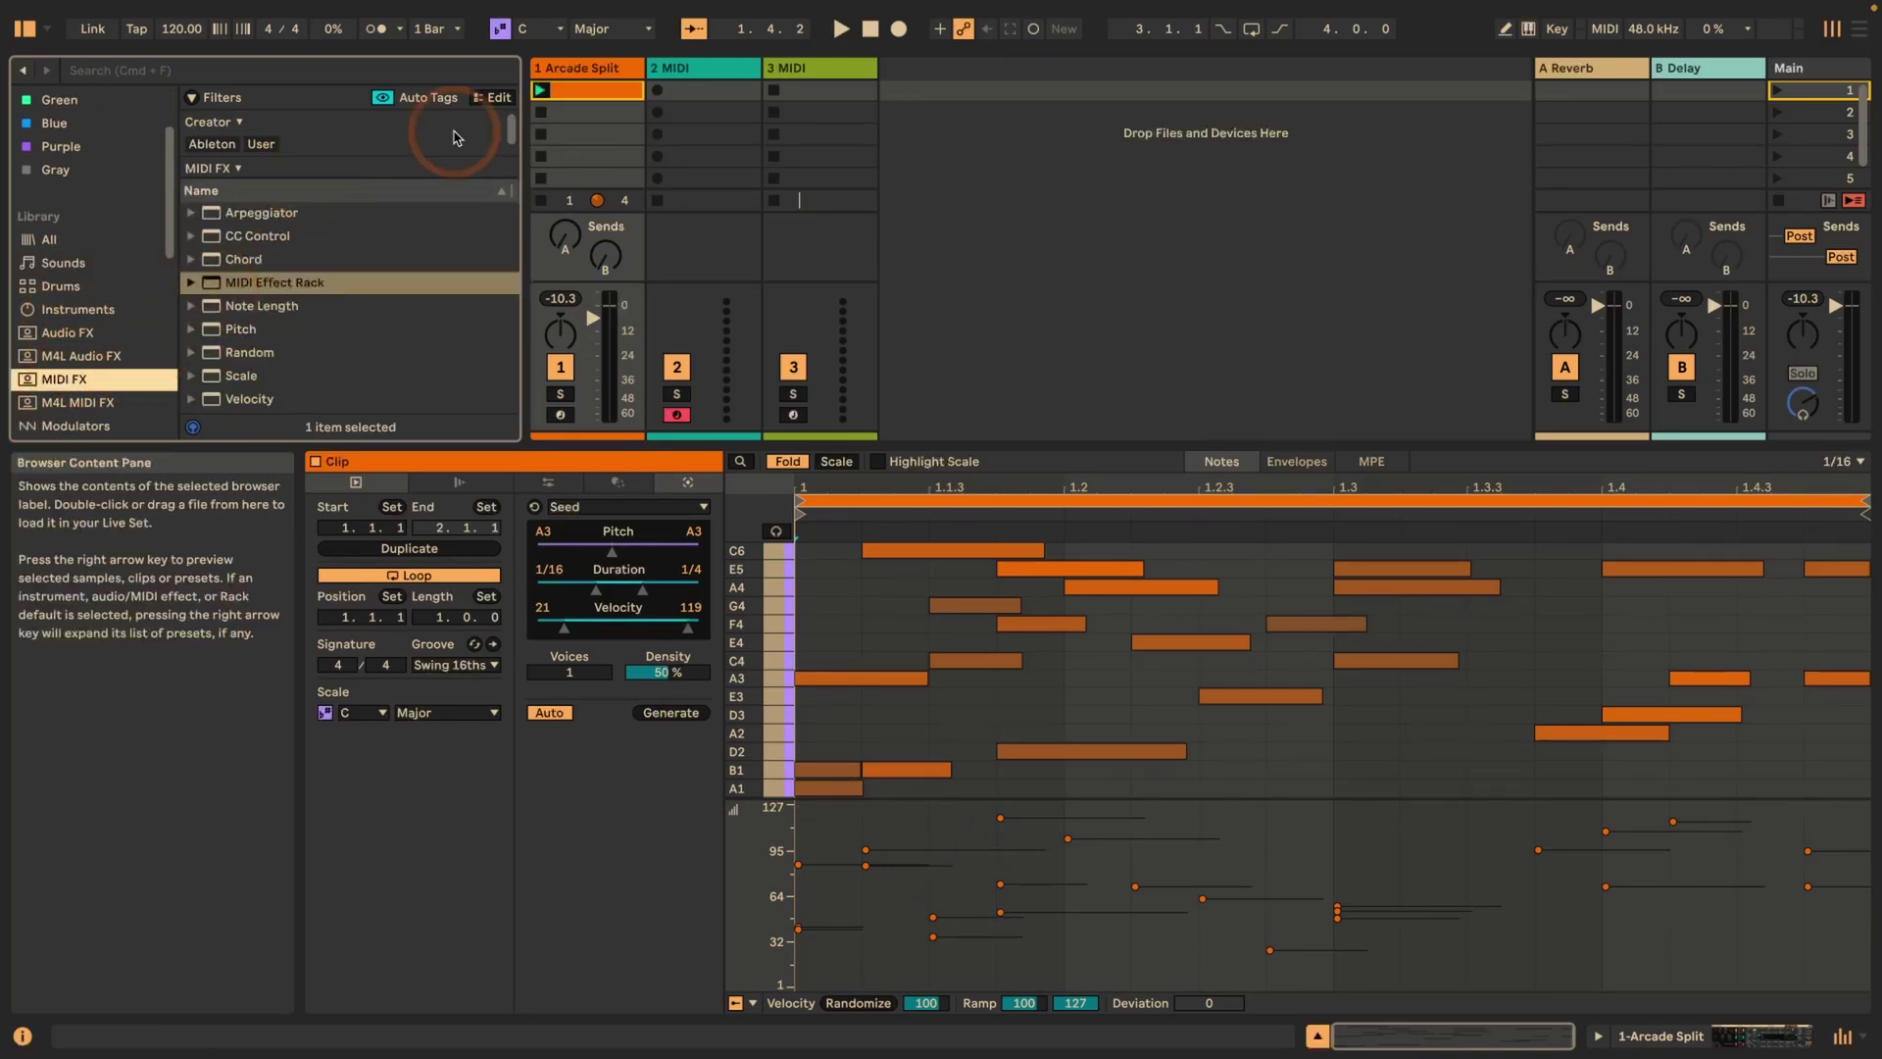
left_click(224, 282)
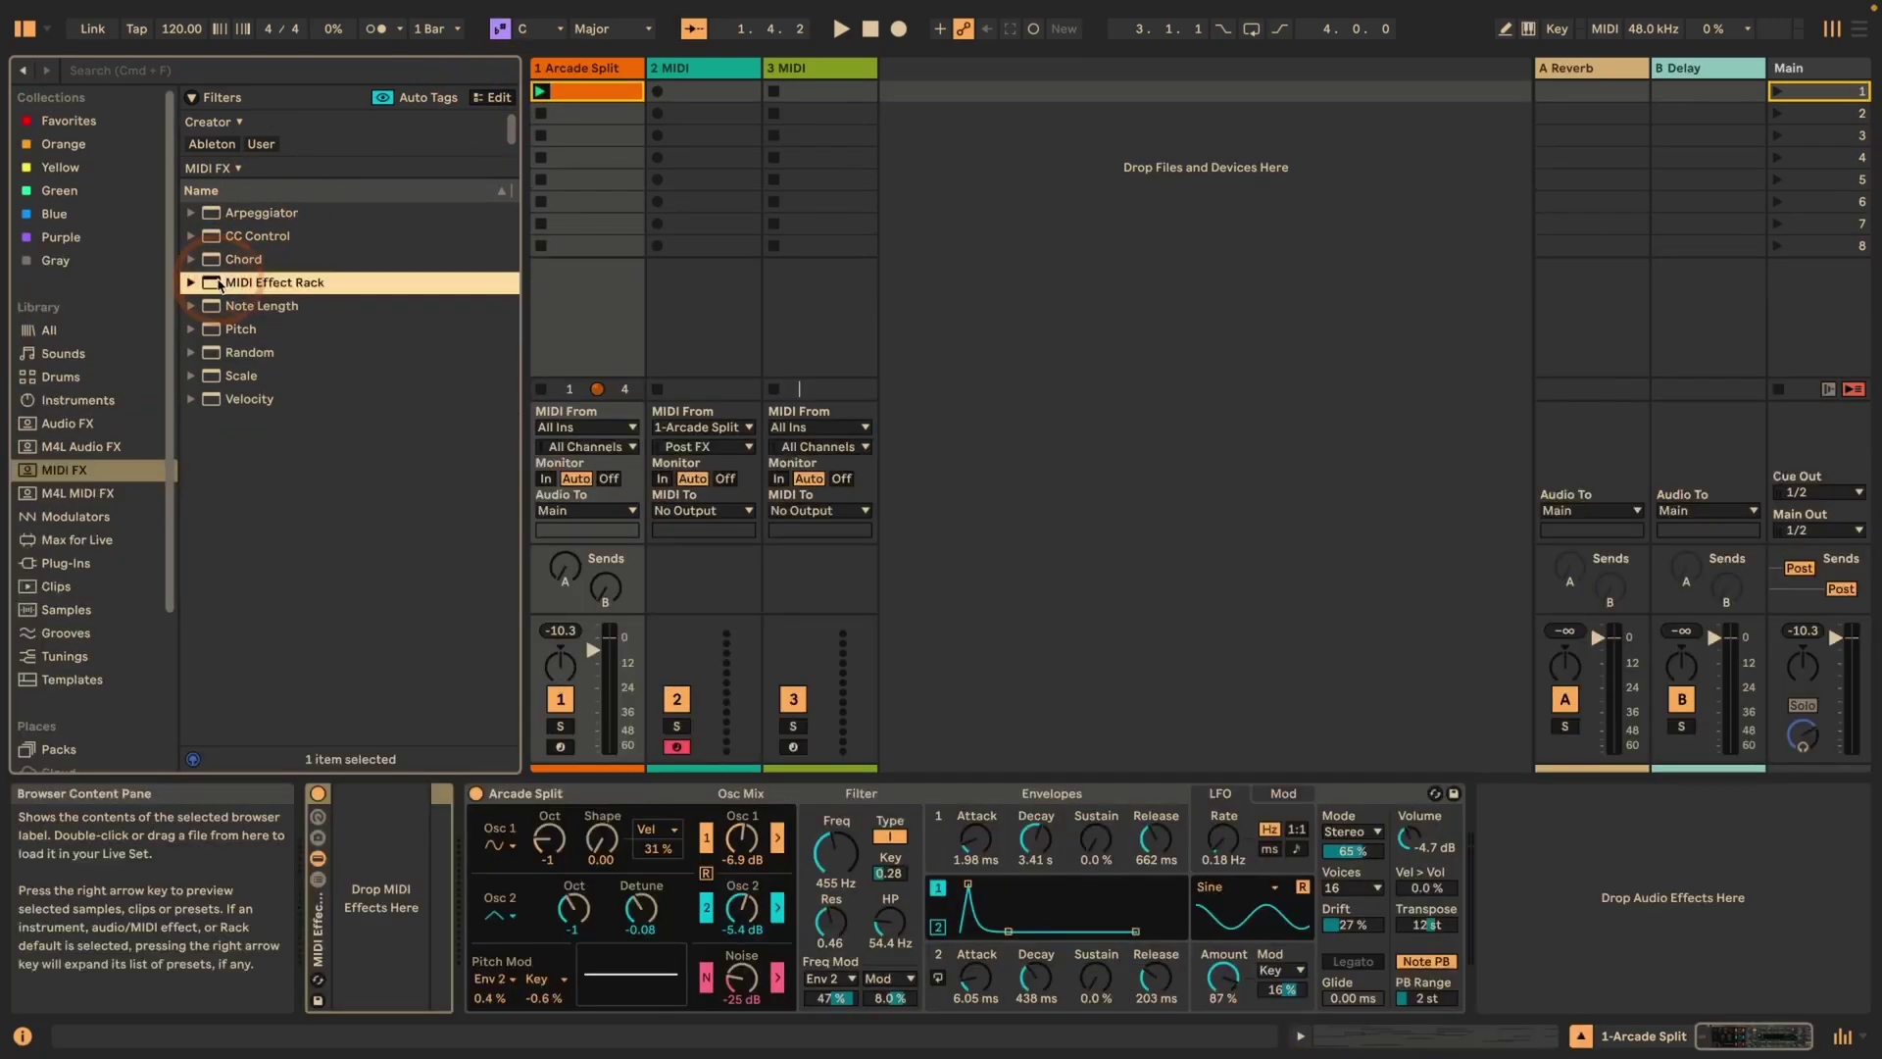
Step: Insert a MIDI Effect Rack before Arcade Split and create one empty chain in it
left_click_drag(220, 284, 320, 882)
right_click(466, 916)
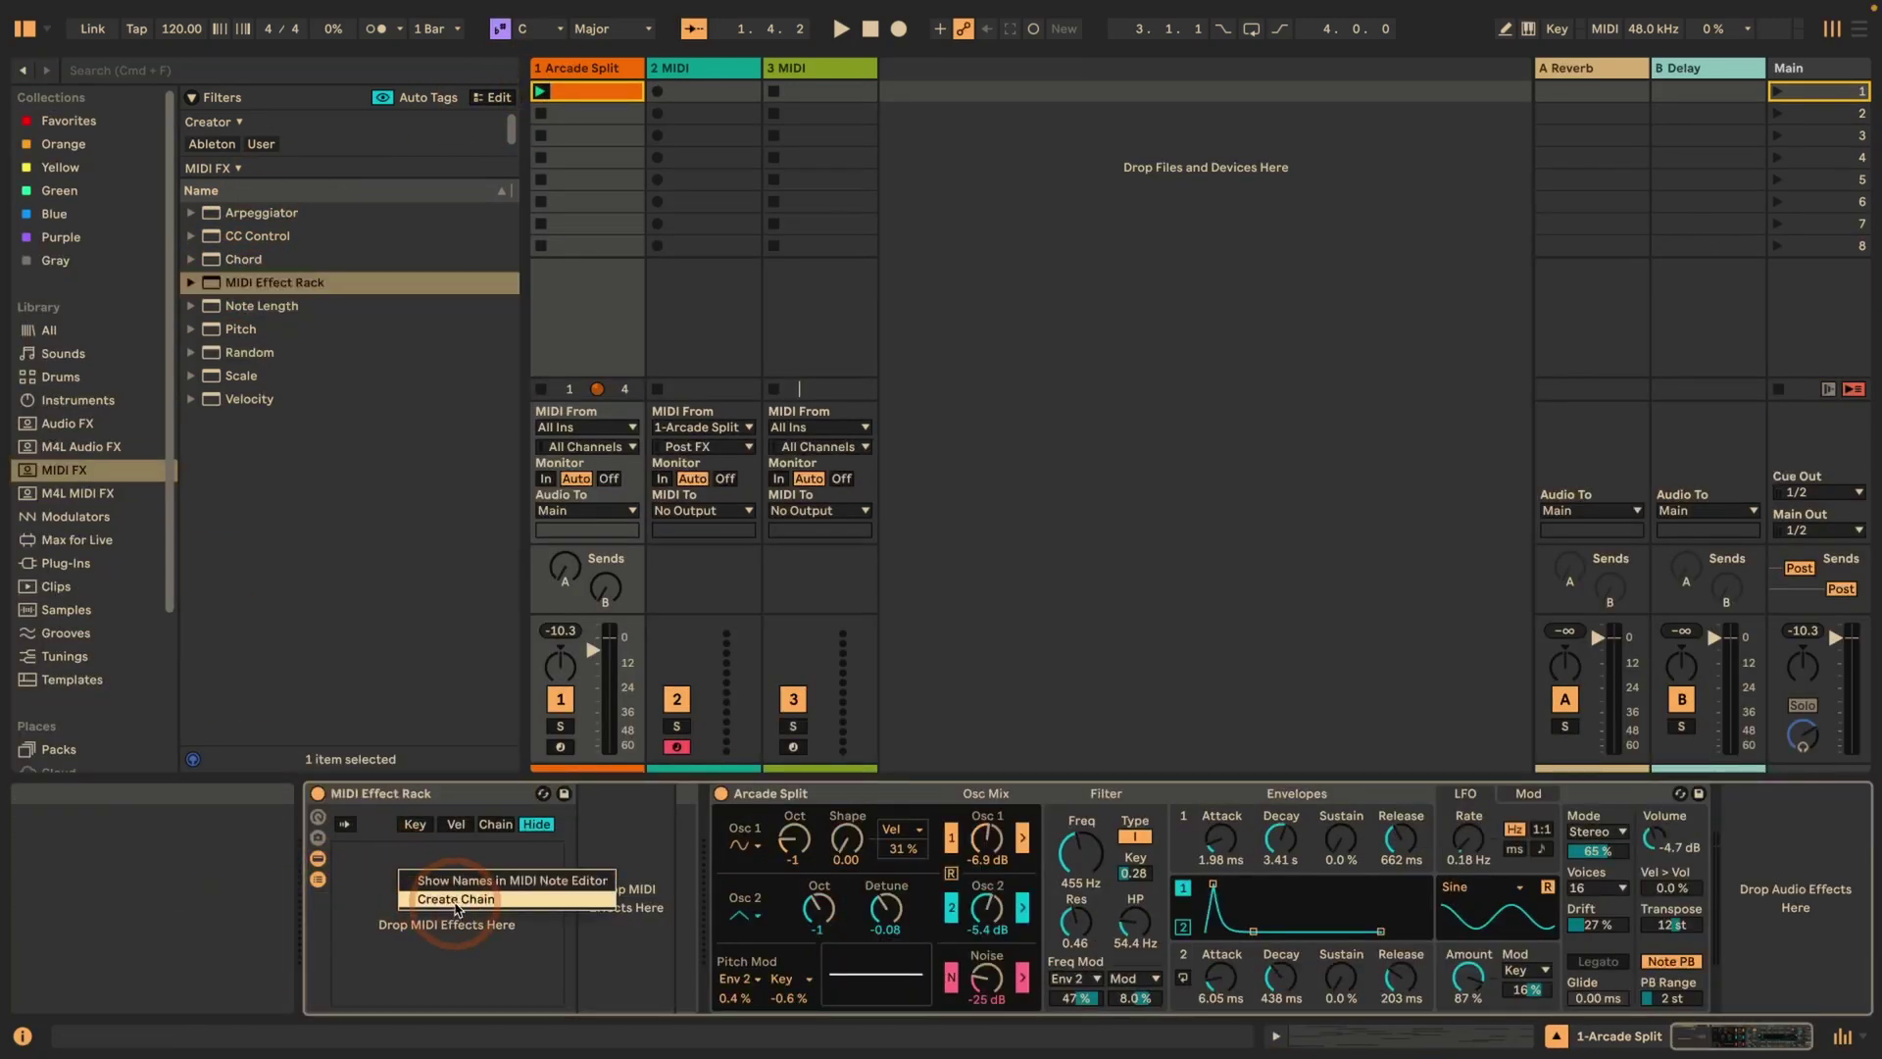
left_click(457, 900)
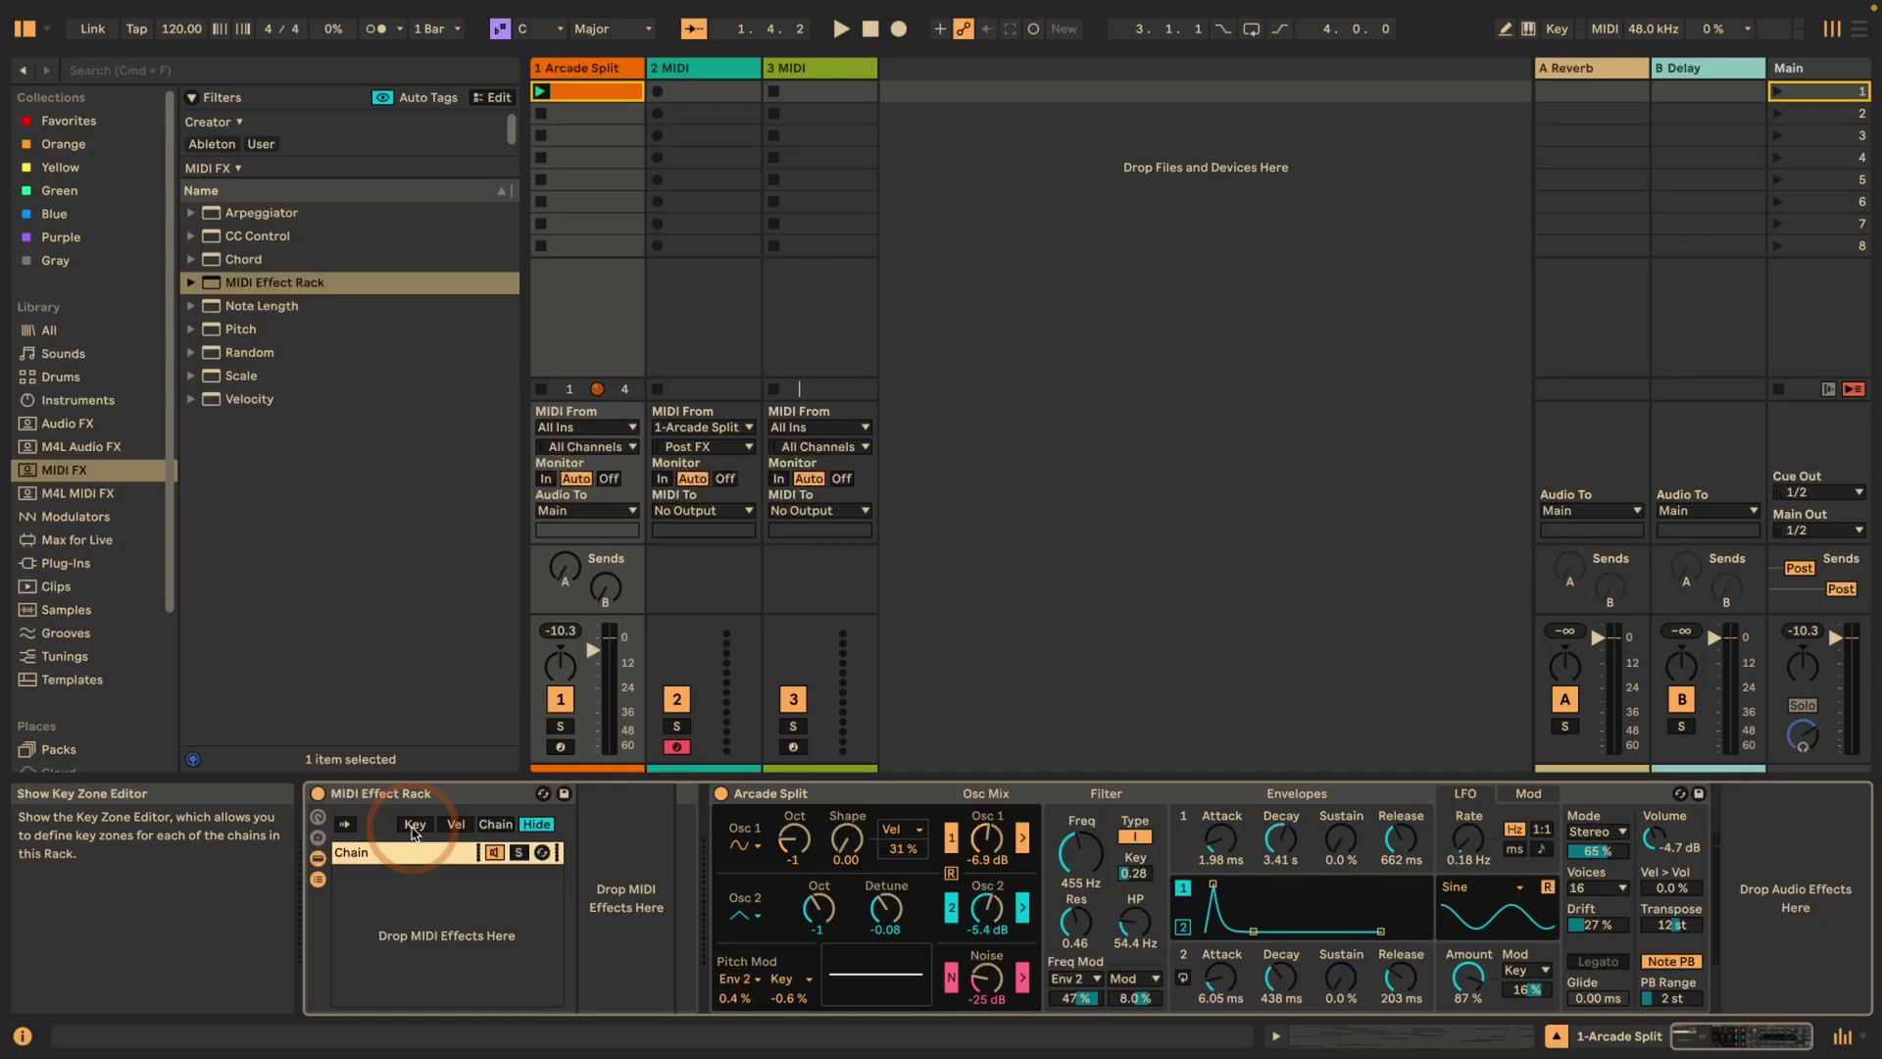
Step: Limit the chain's key zone to roughly C2 through C4
left_click(413, 830)
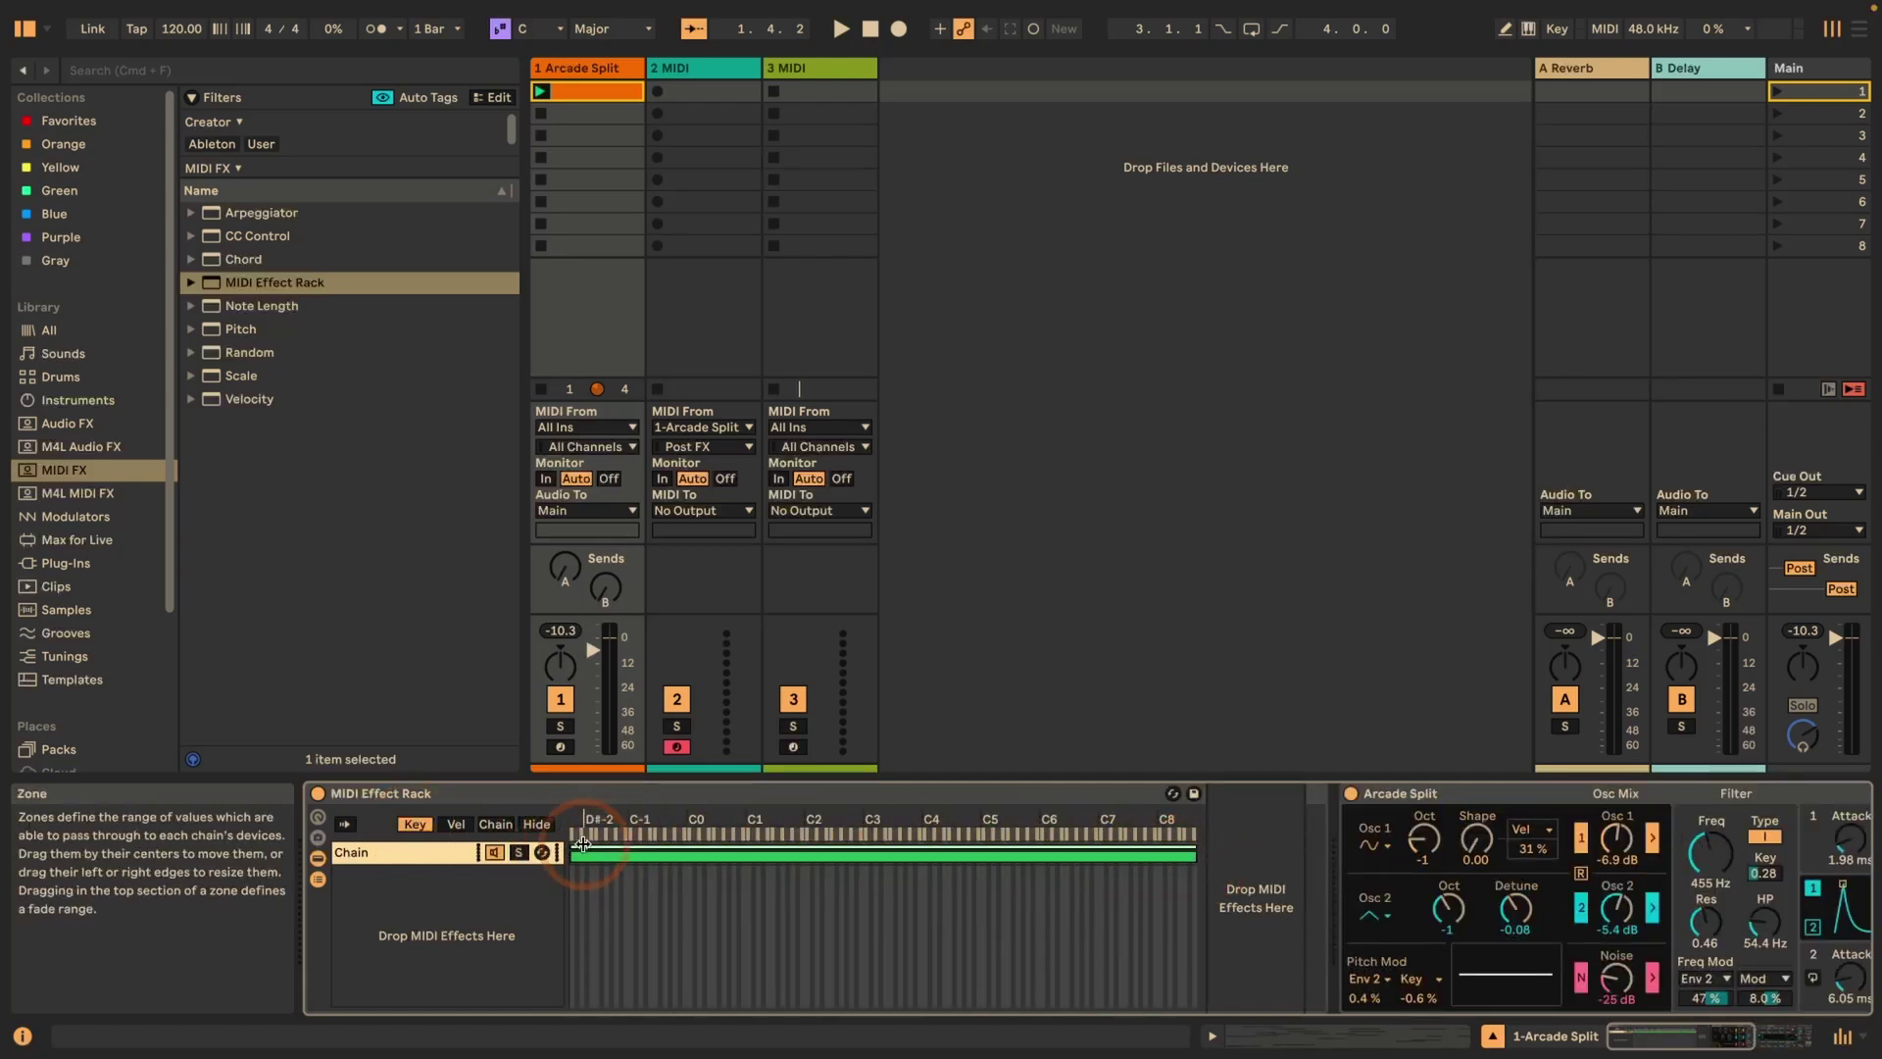
left_click_drag(573, 846, 805, 851)
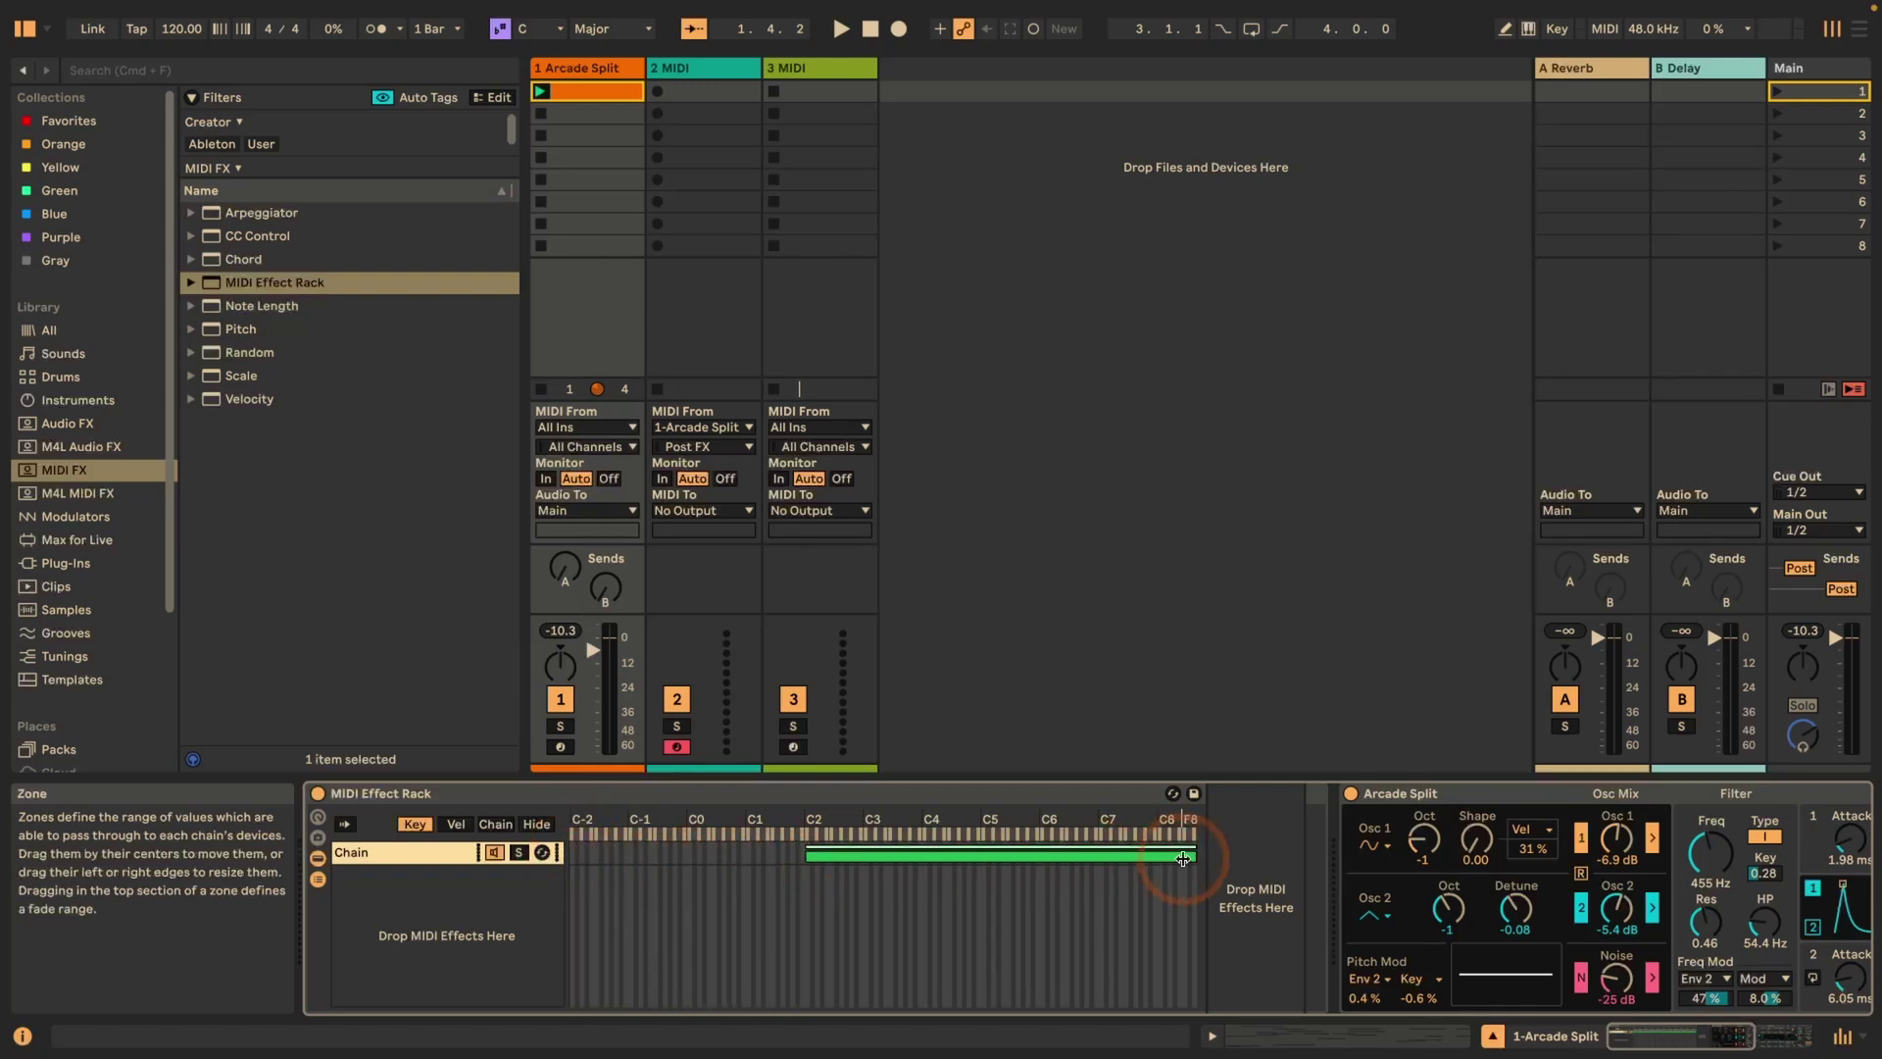
left_click_drag(1198, 855, 924, 856)
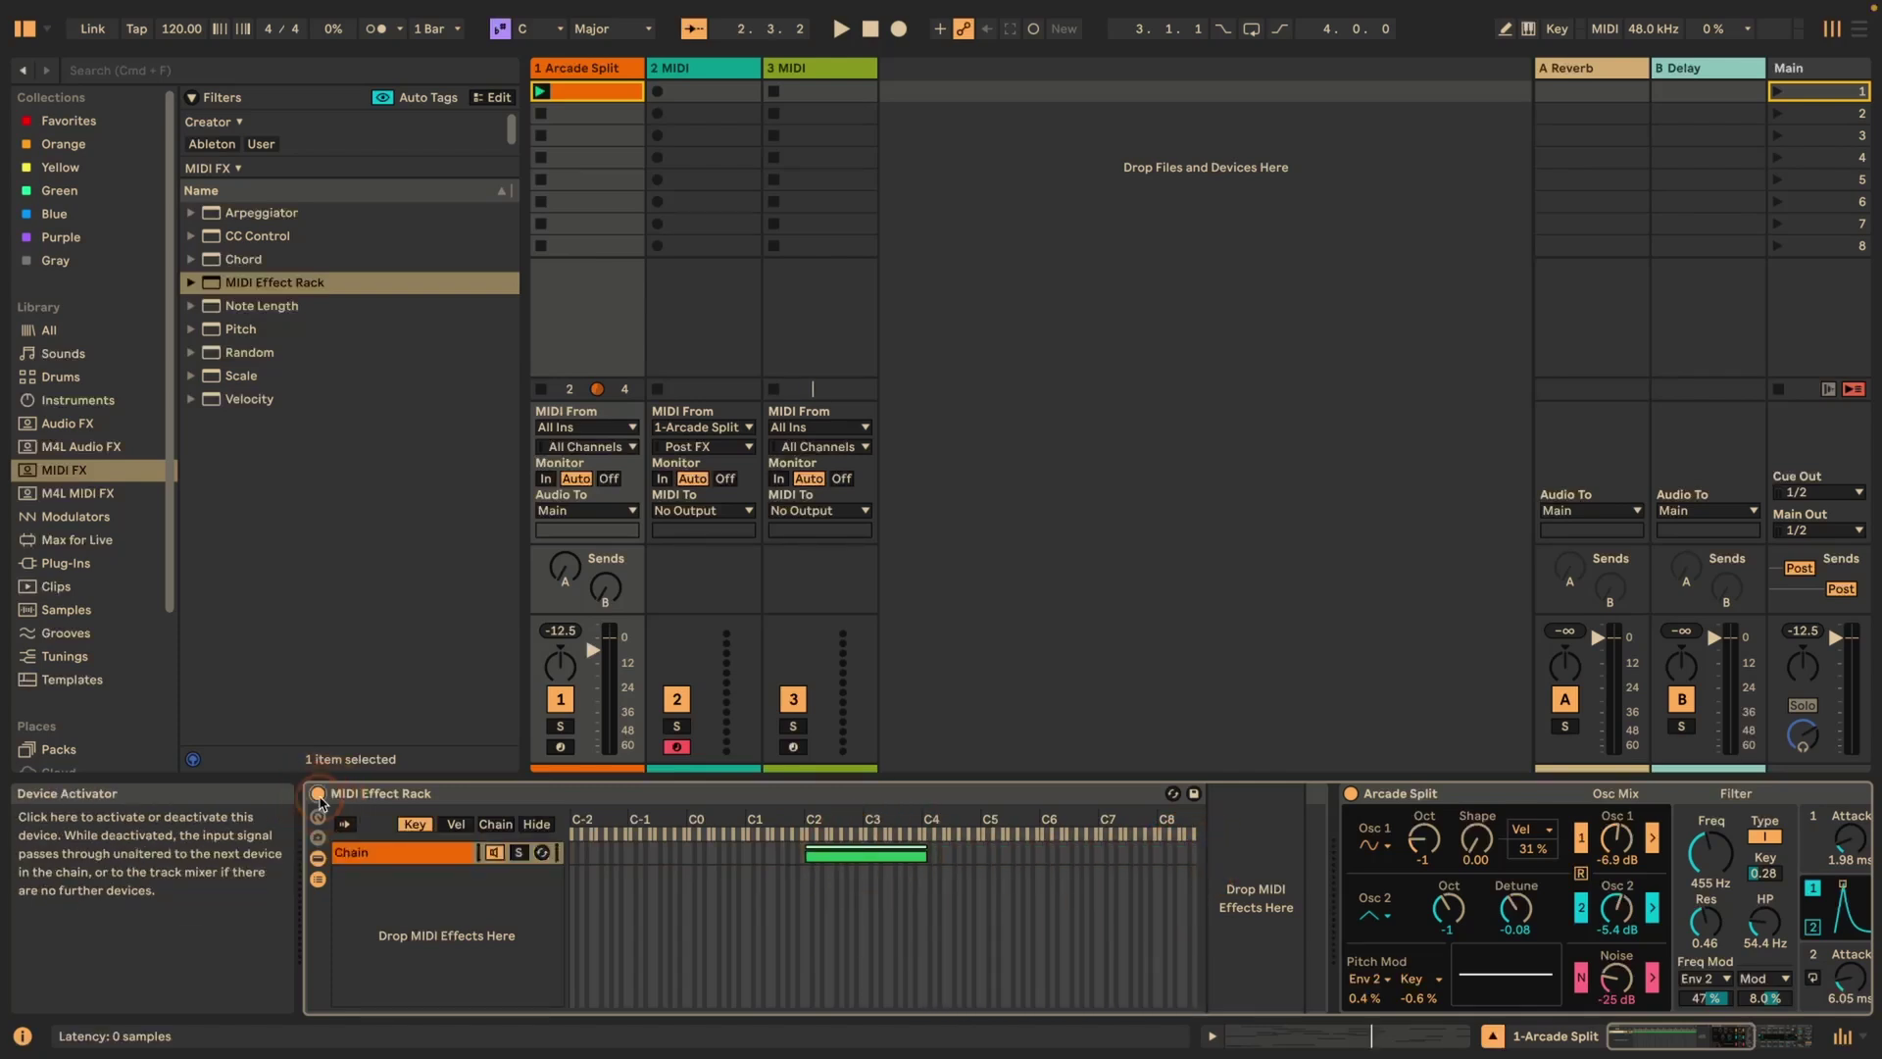
Step: Play and stop the track twice to audition the key-filtered notes
left_click(475, 380)
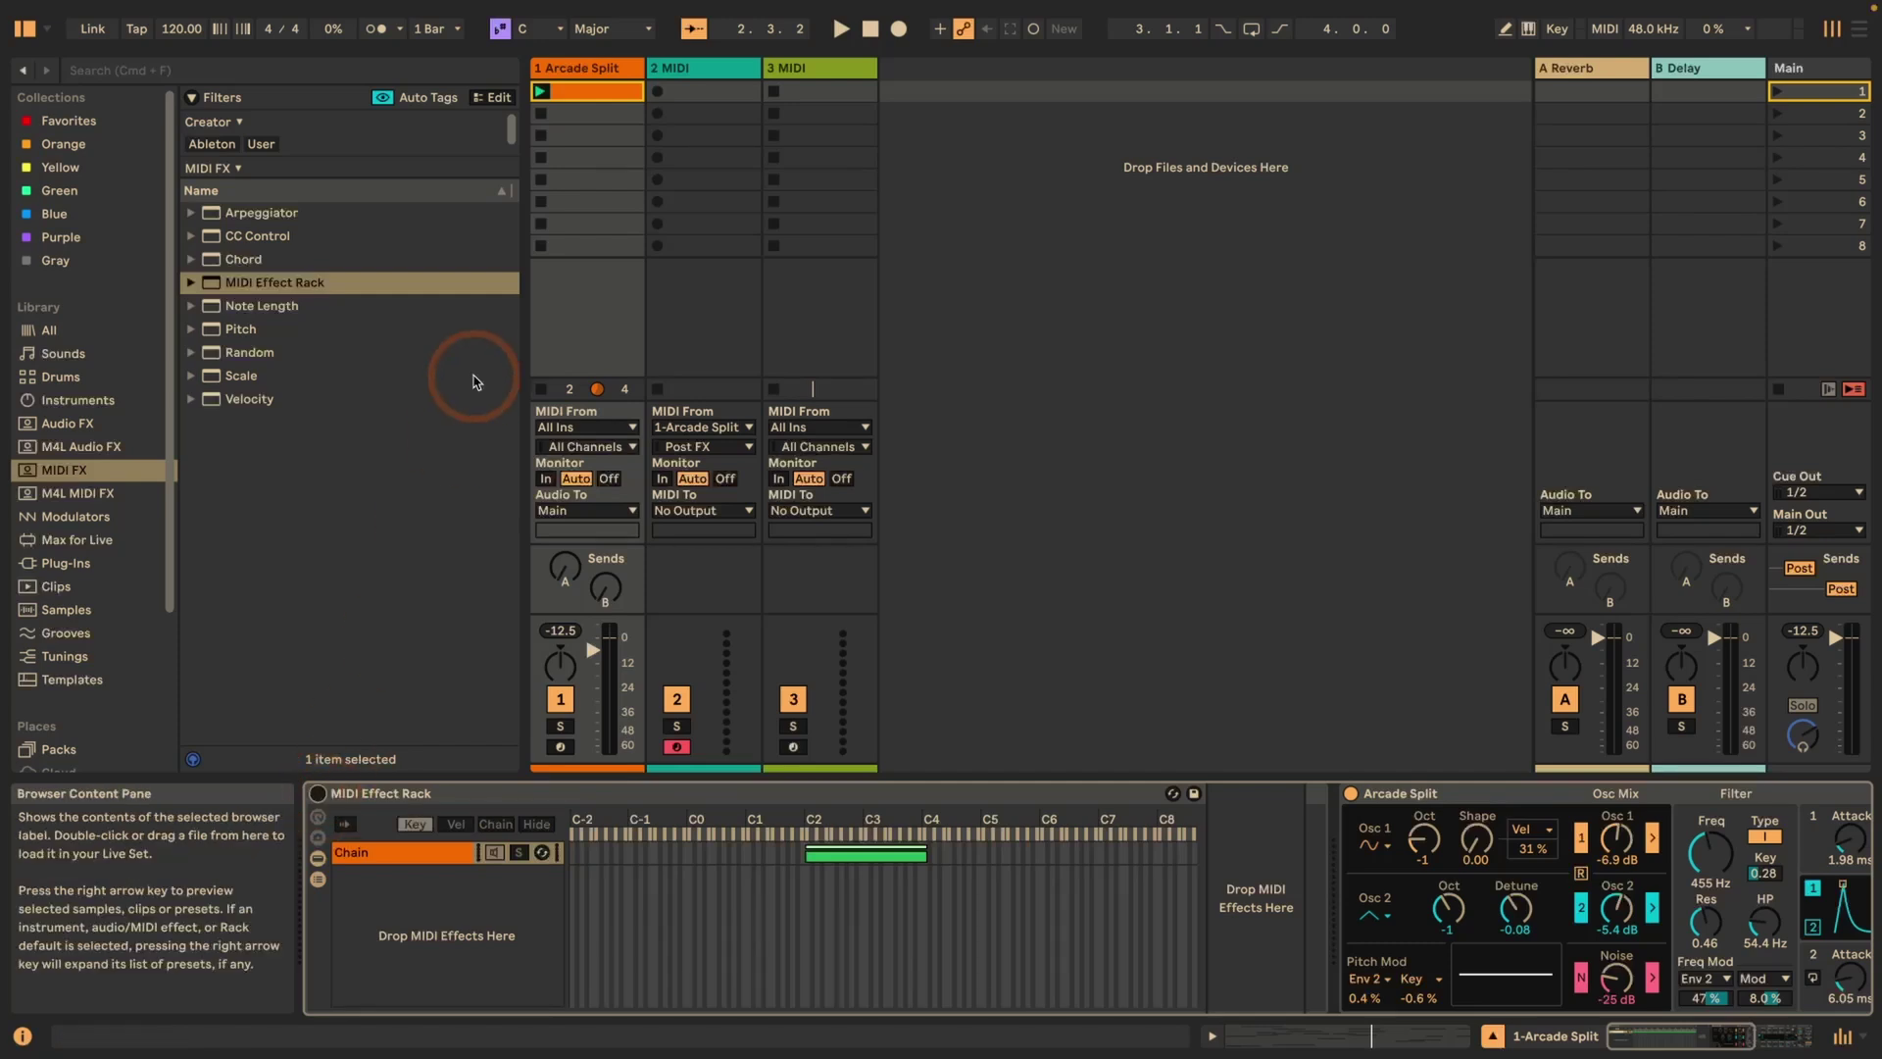
key("space")
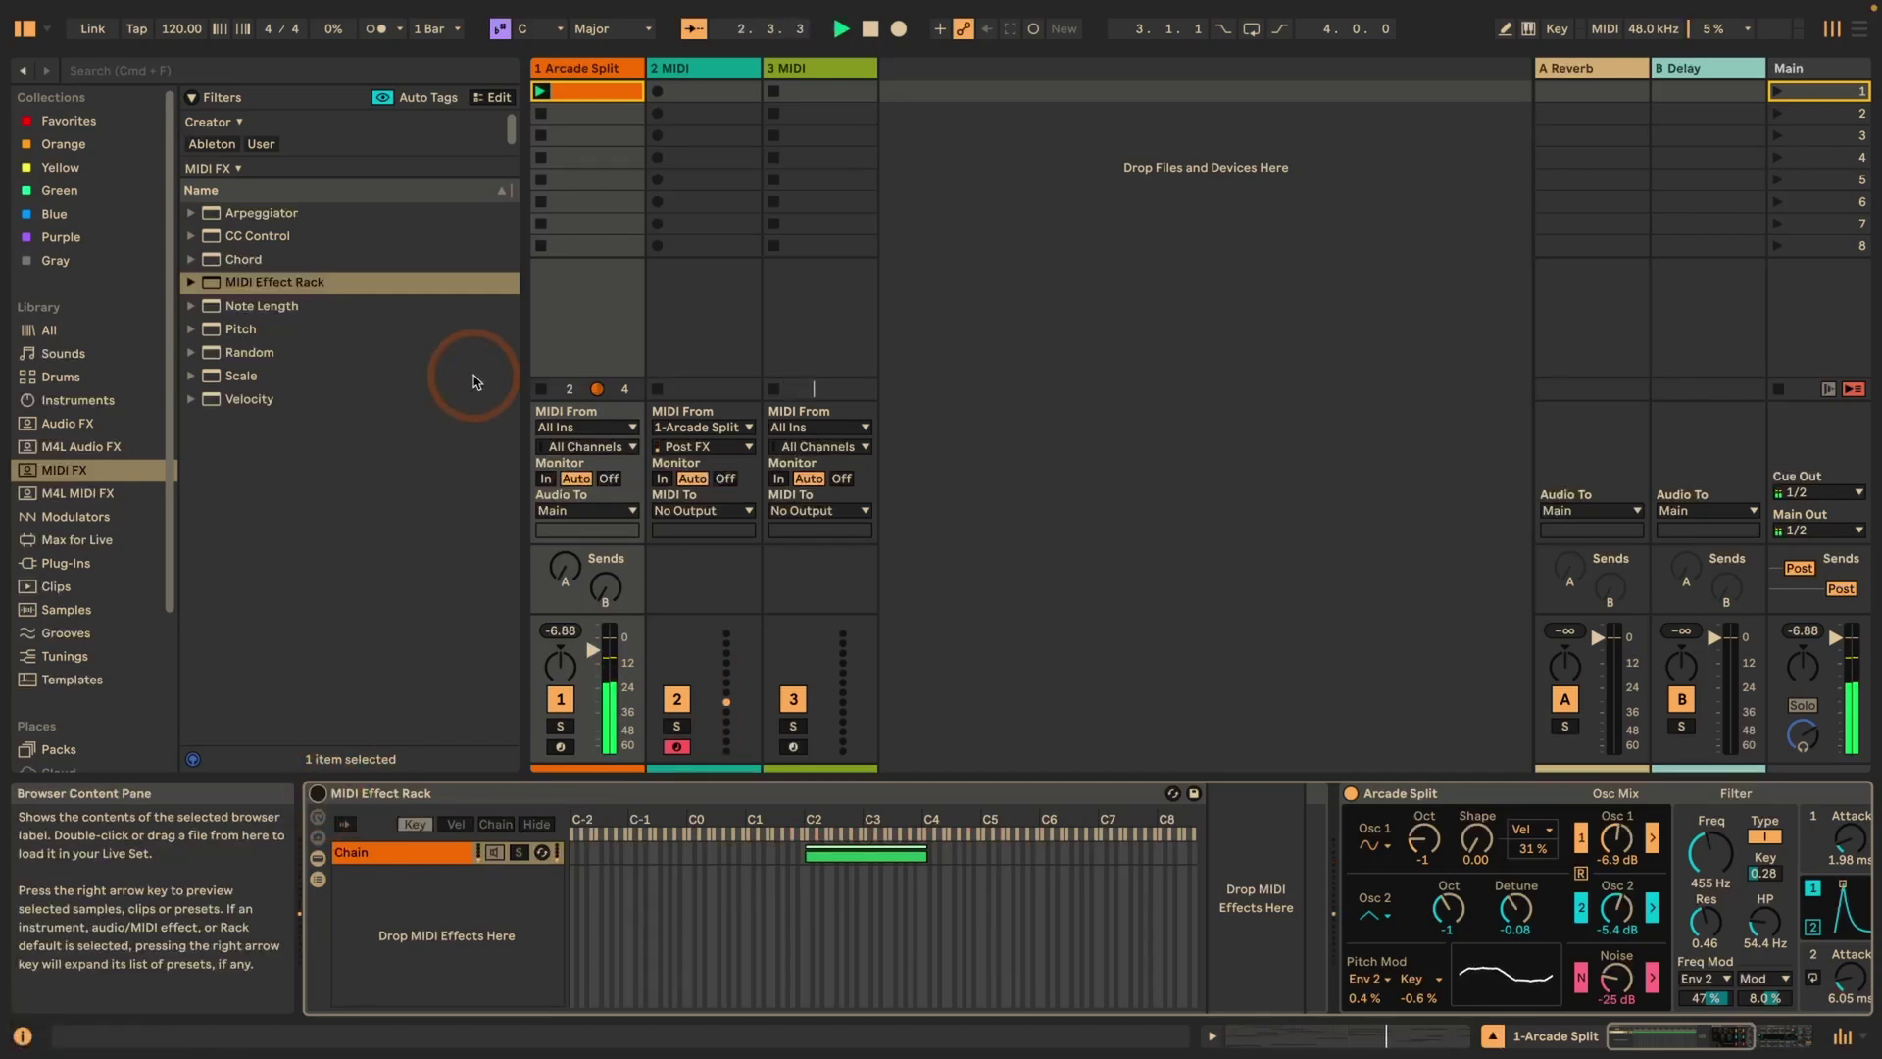
key("space")
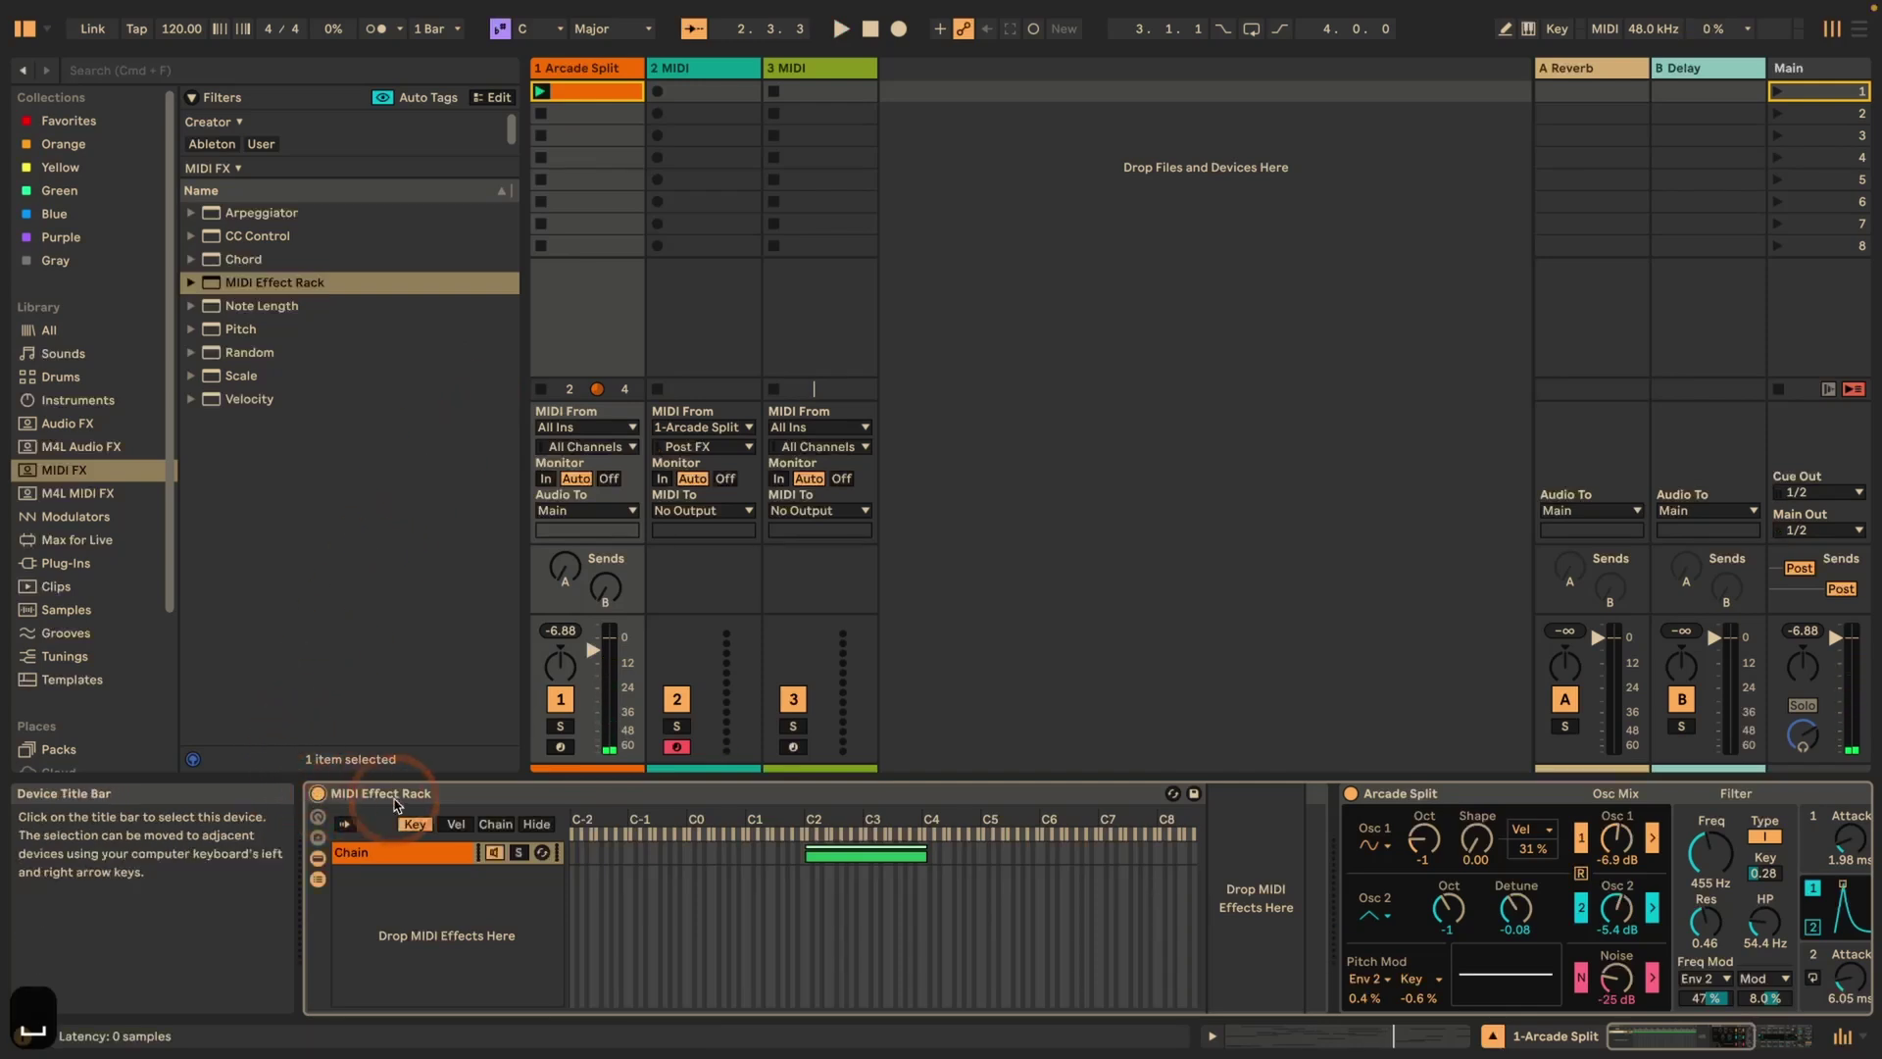
left_click(830, 924)
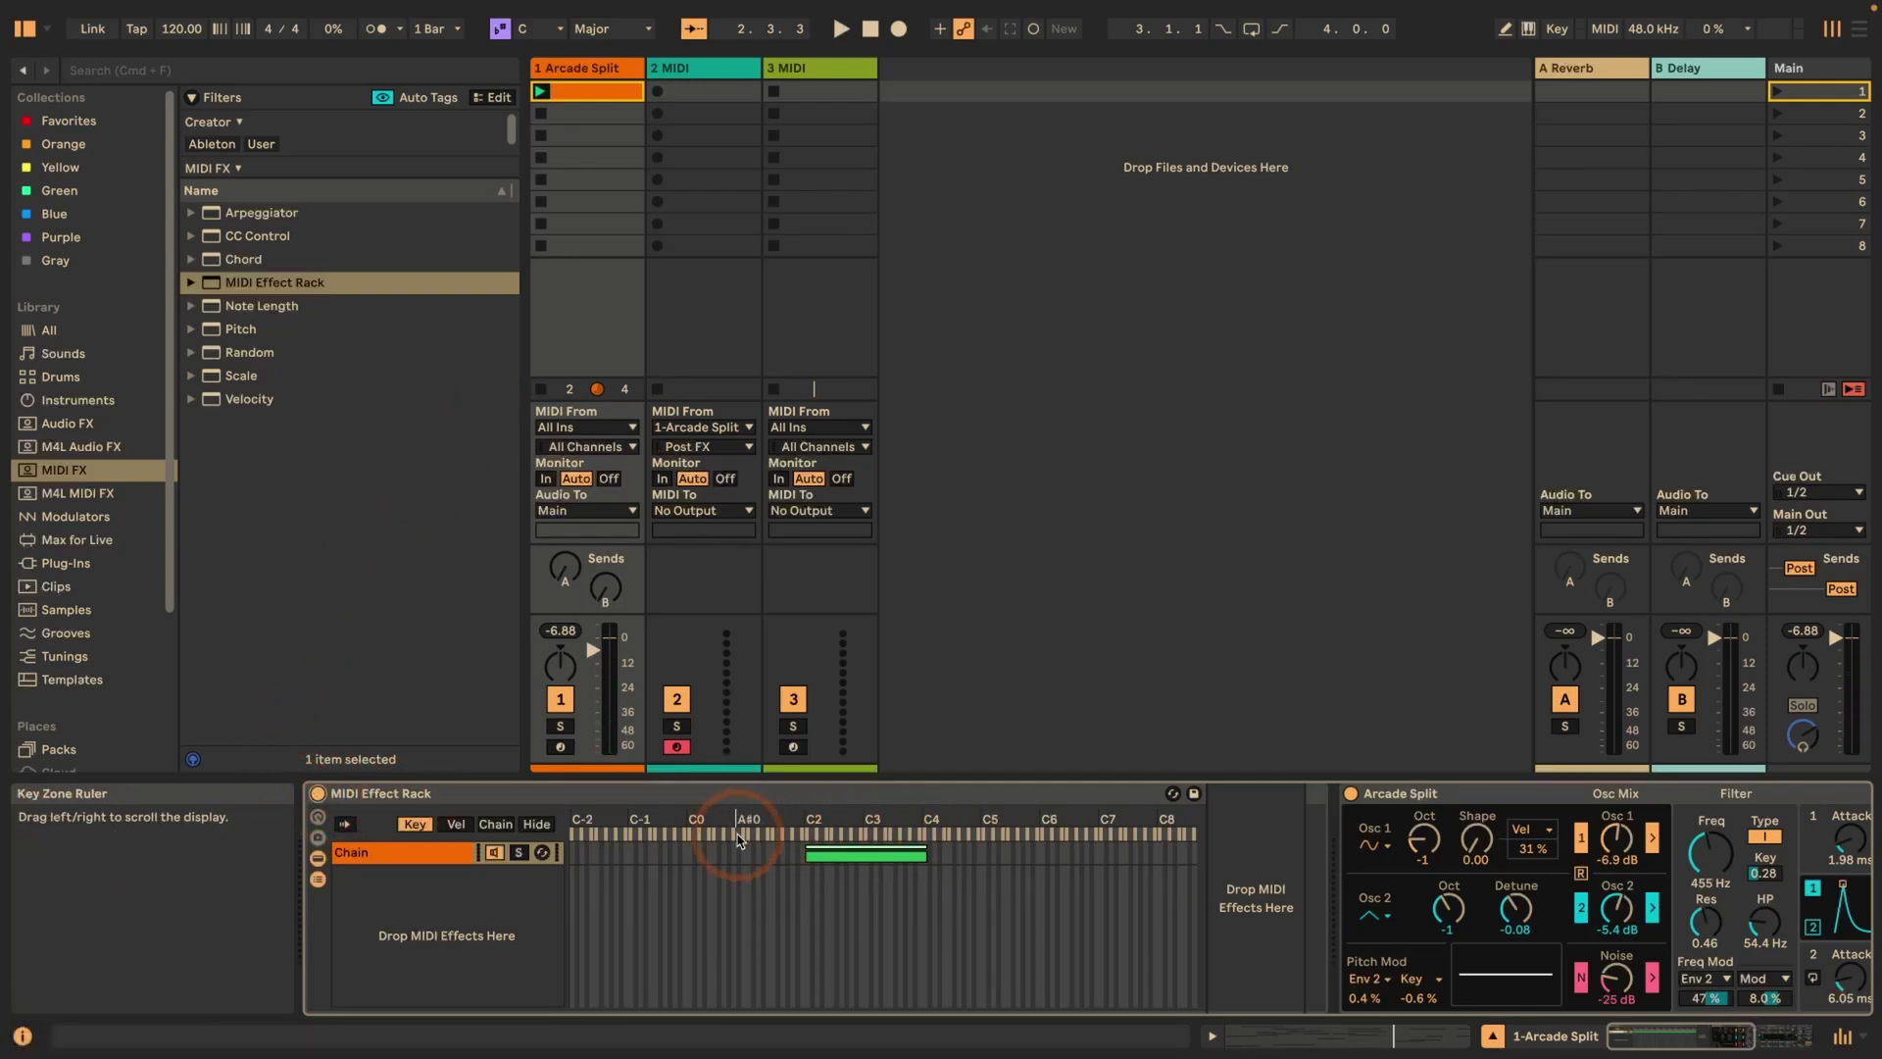
key("space")
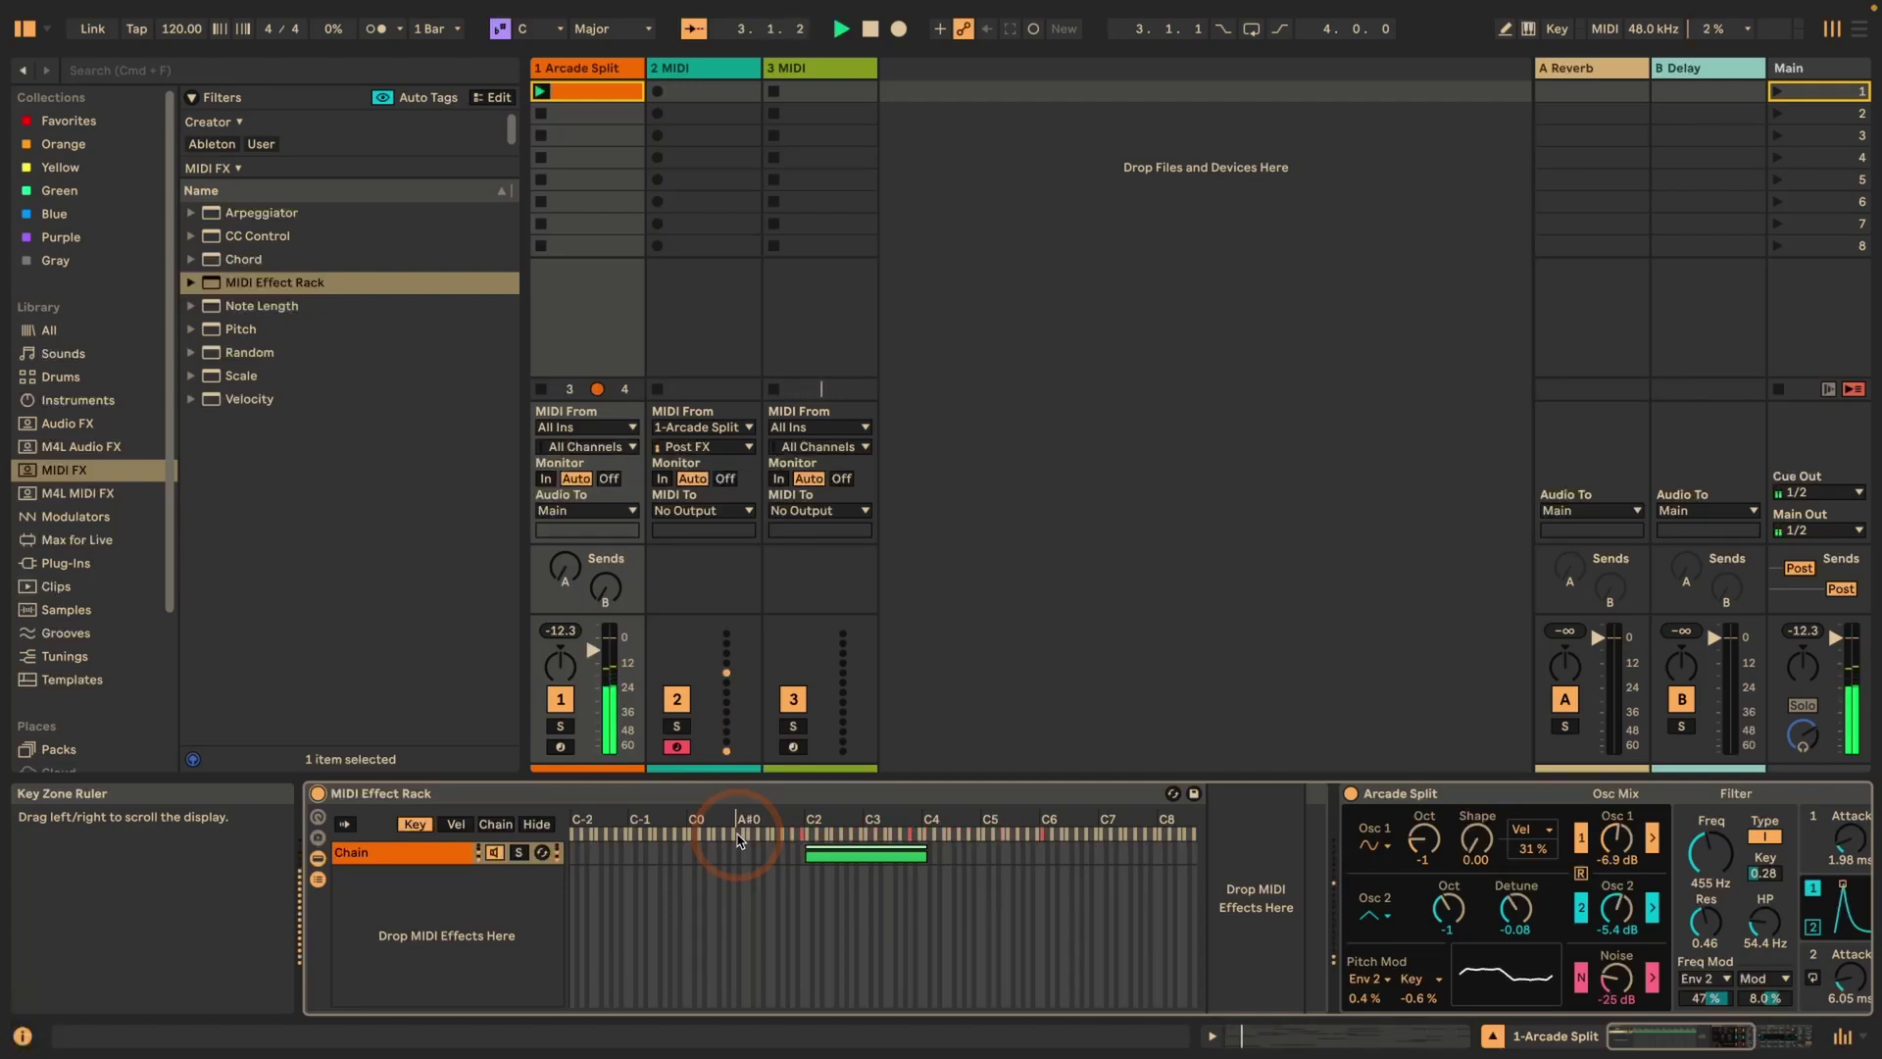
key("space")
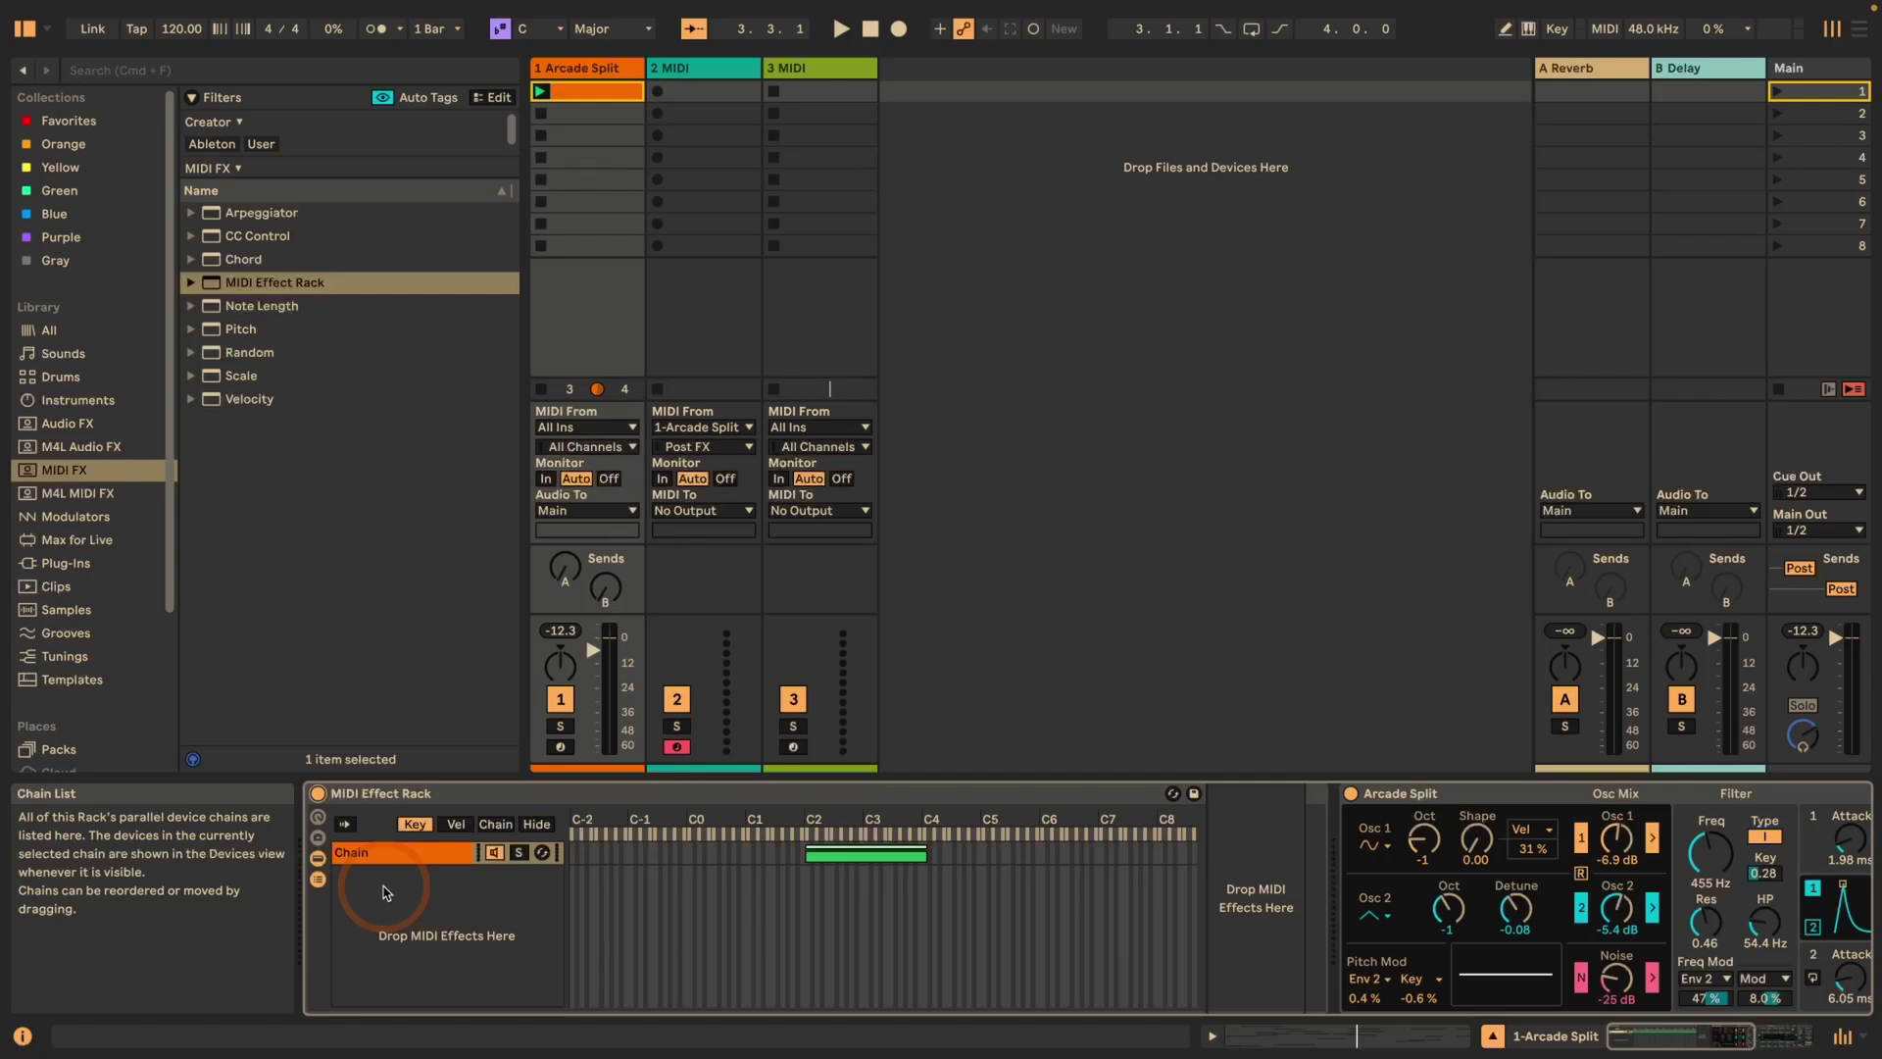
Step: Add a second chain zoned to about C5–C6 and play both key-split chains
right_click(382, 892)
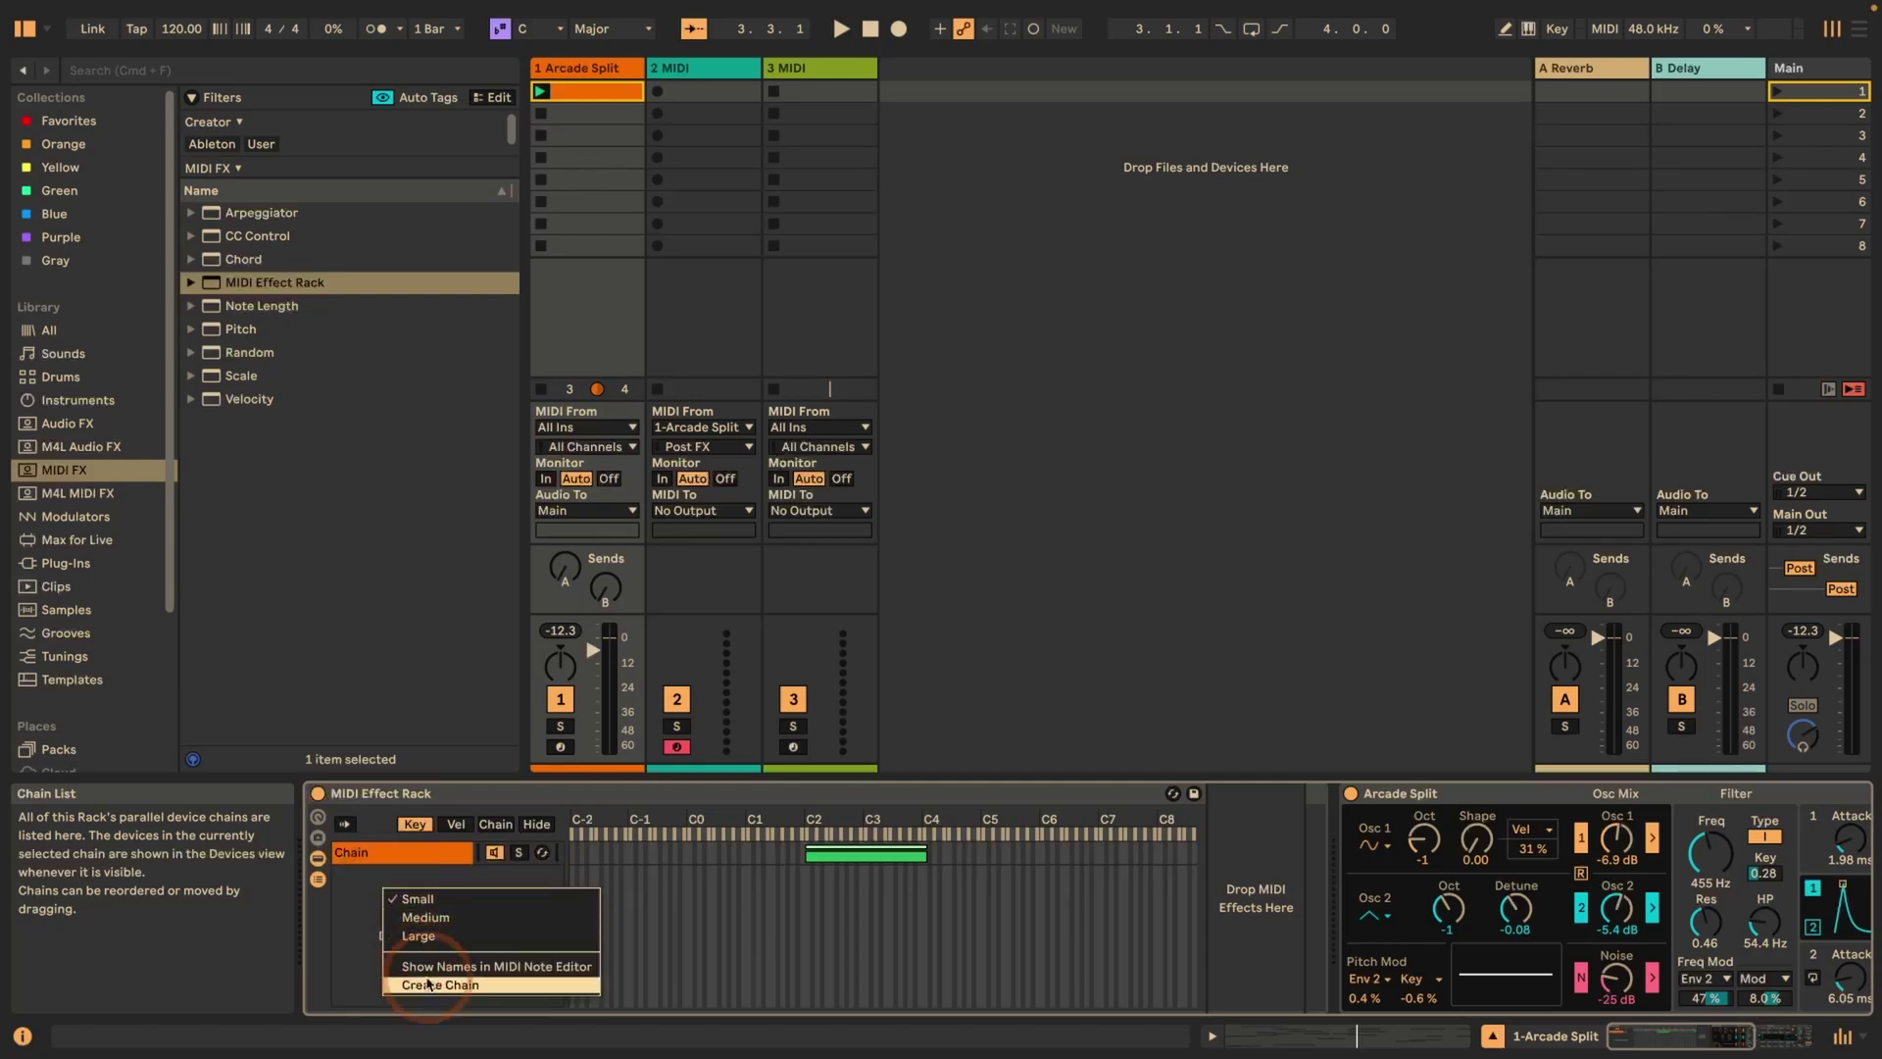
left_click(437, 987)
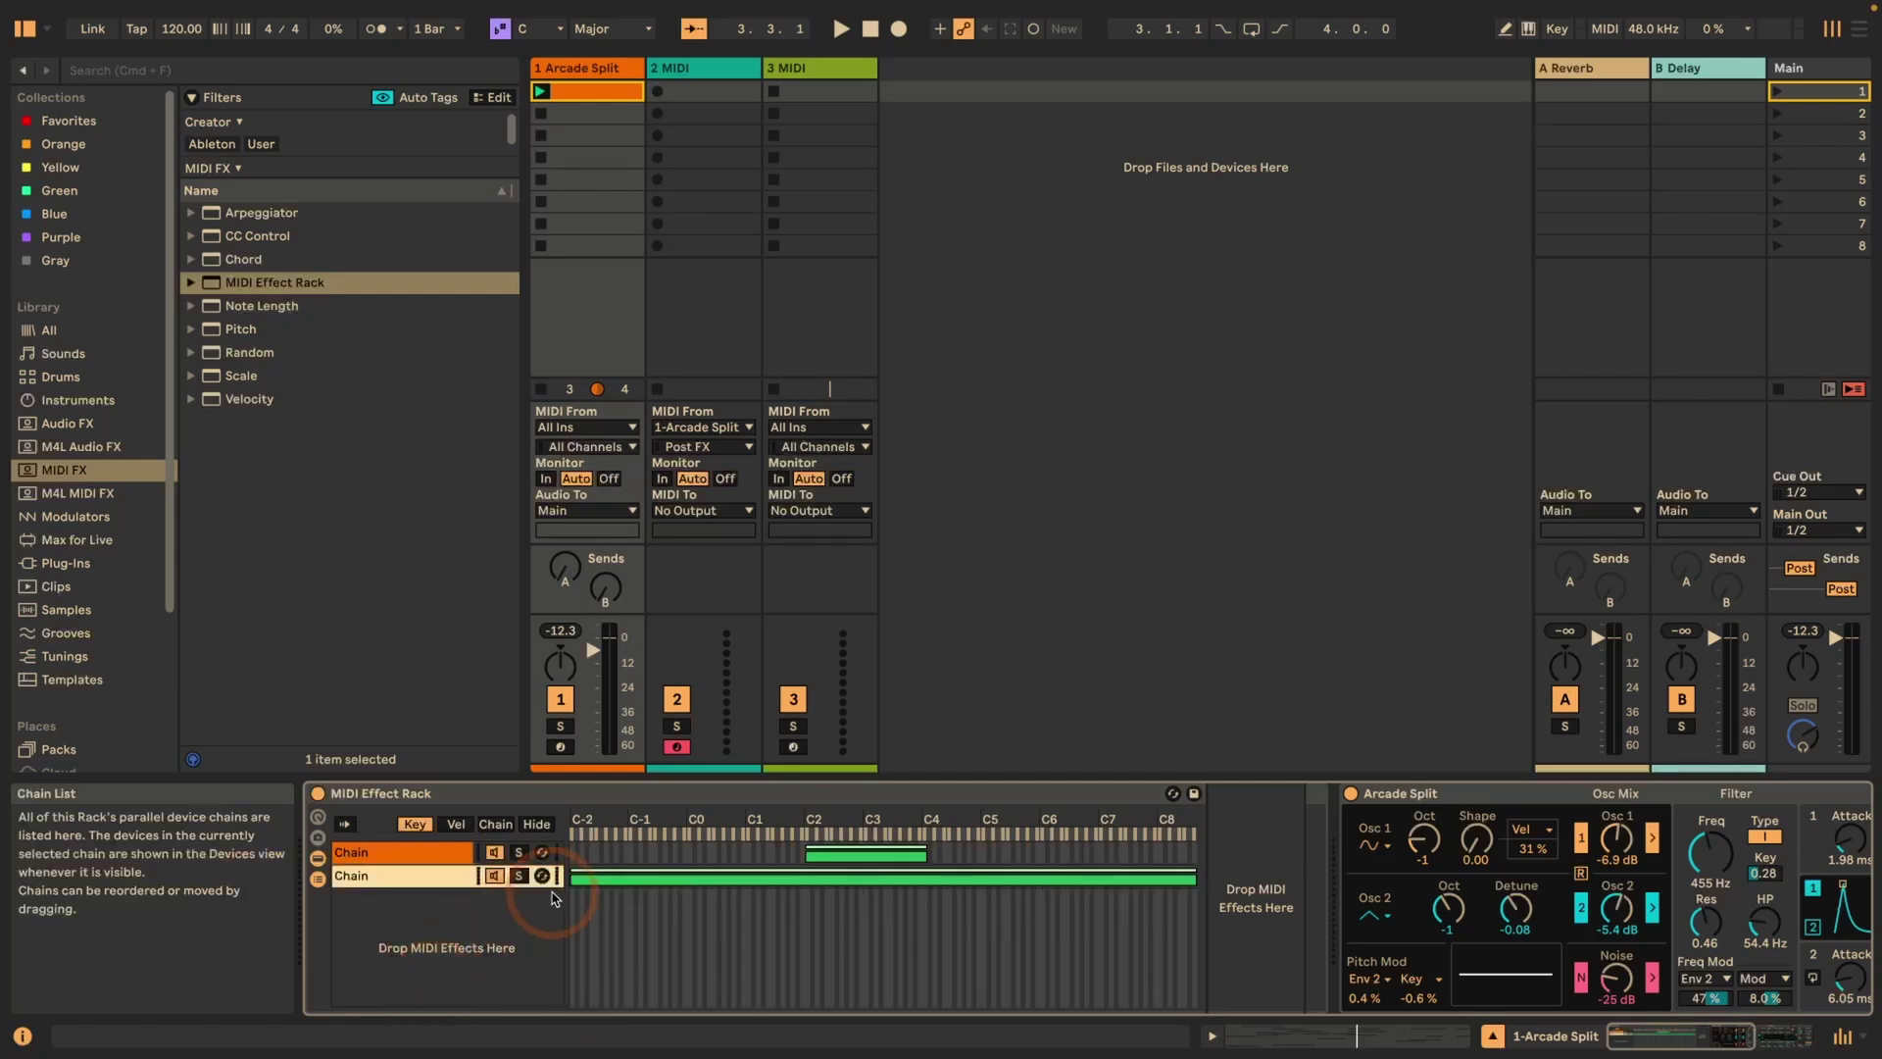
left_click_drag(571, 878, 982, 897)
left_click_drag(1168, 897, 1040, 880)
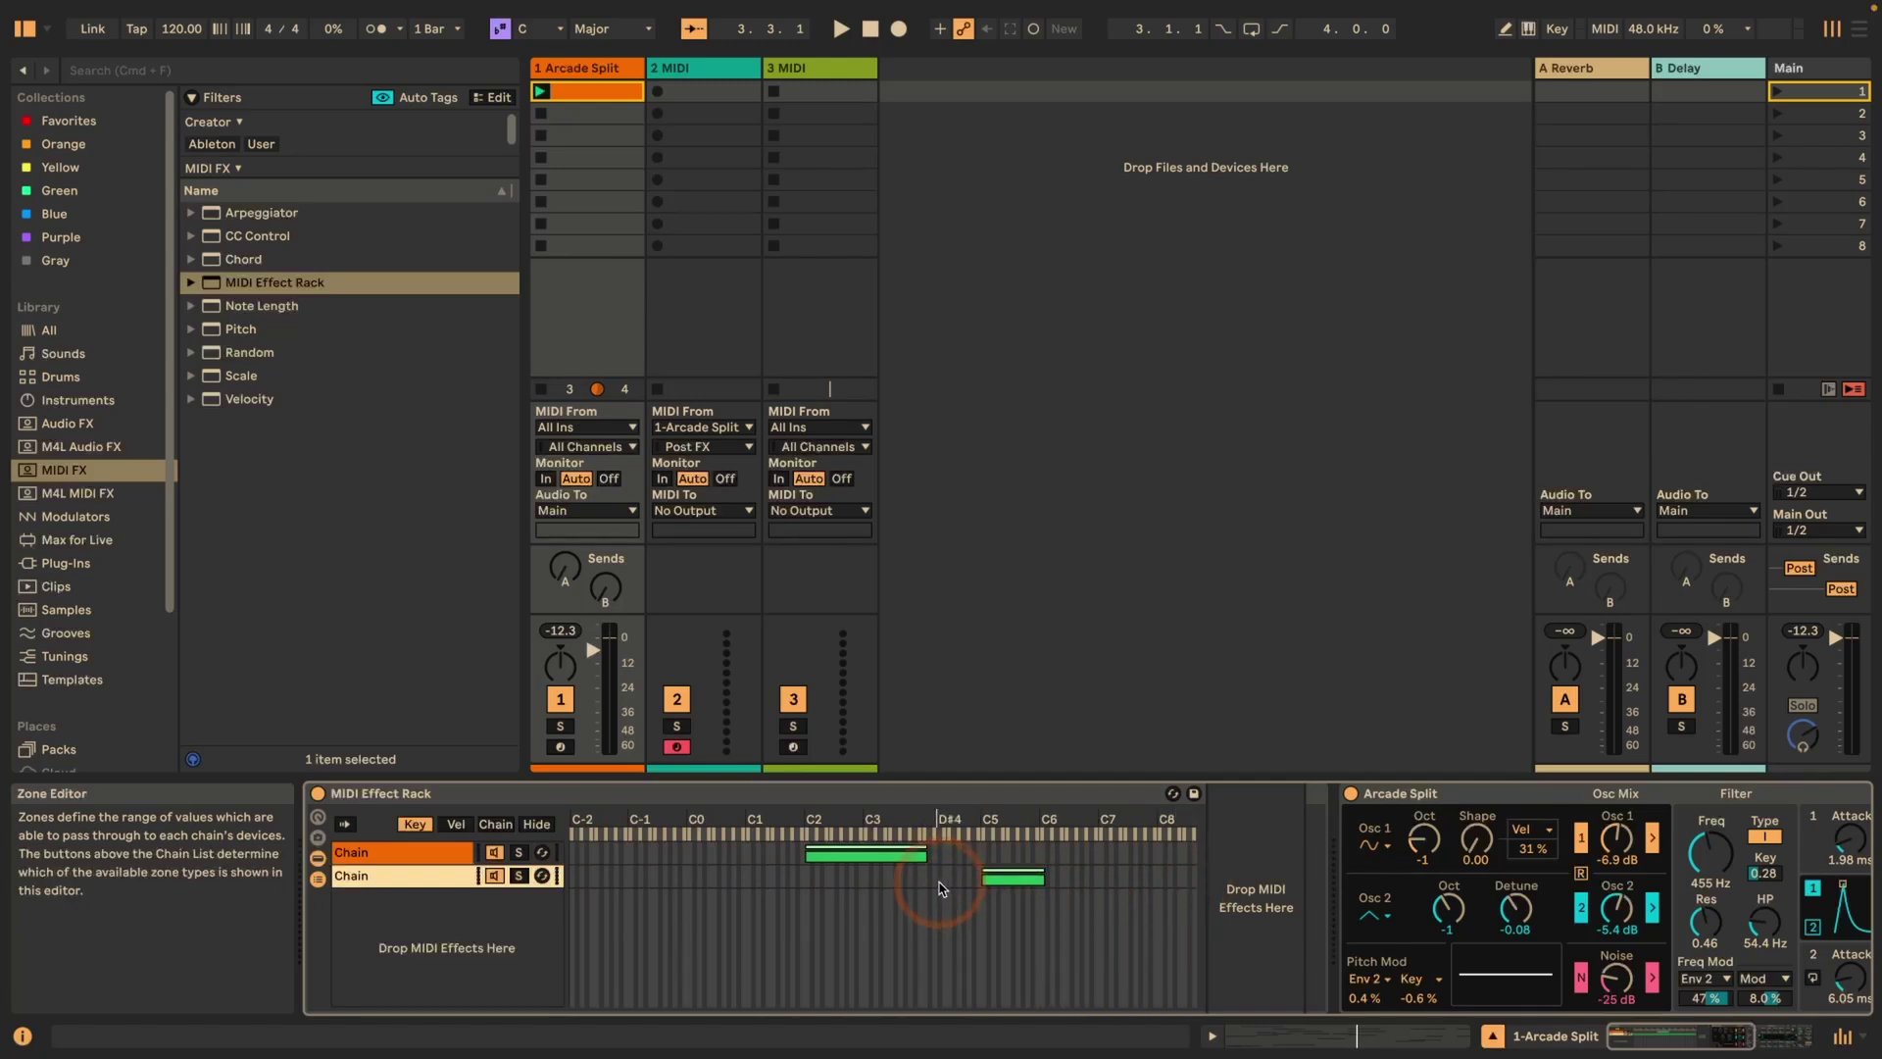
left_click_drag(999, 879, 988, 880)
key("space")
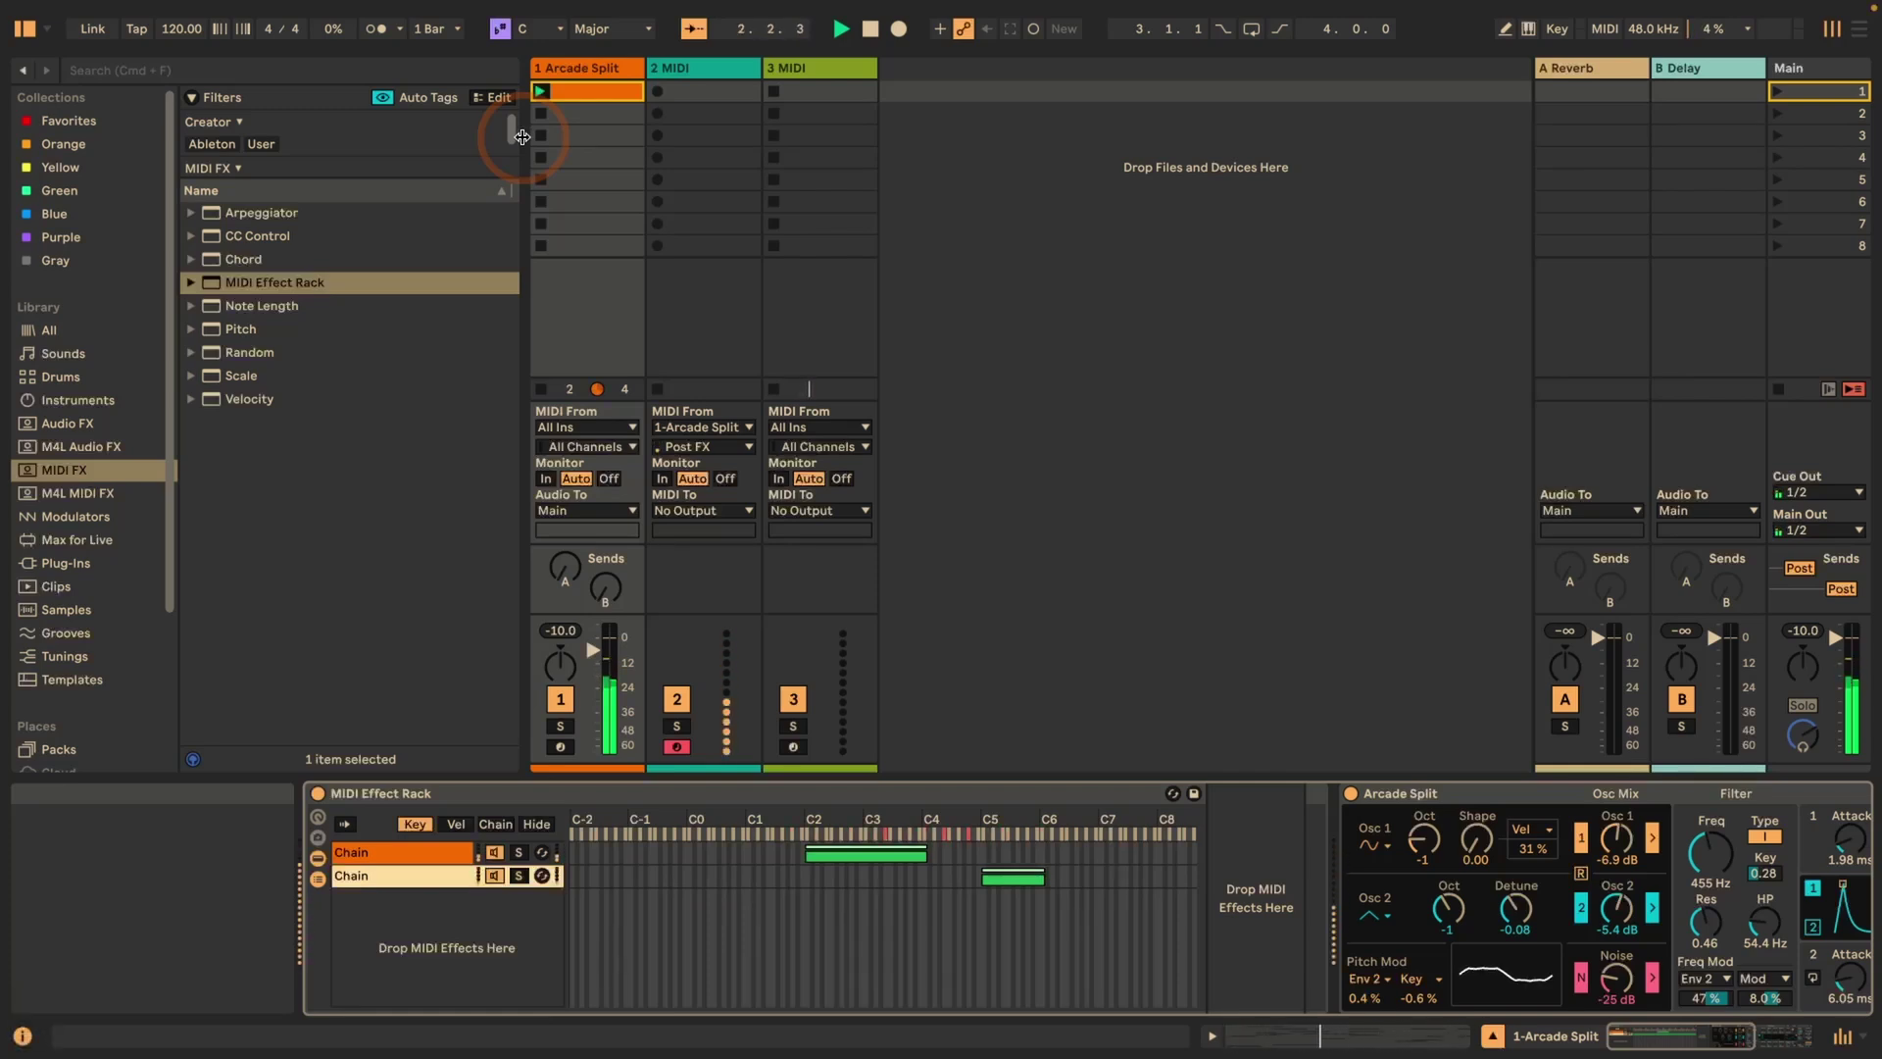
key("space")
Step: Replace the old rack with a fresh MIDI Effect Rack holding one chain
left_click(383, 793)
key("BackSpace")
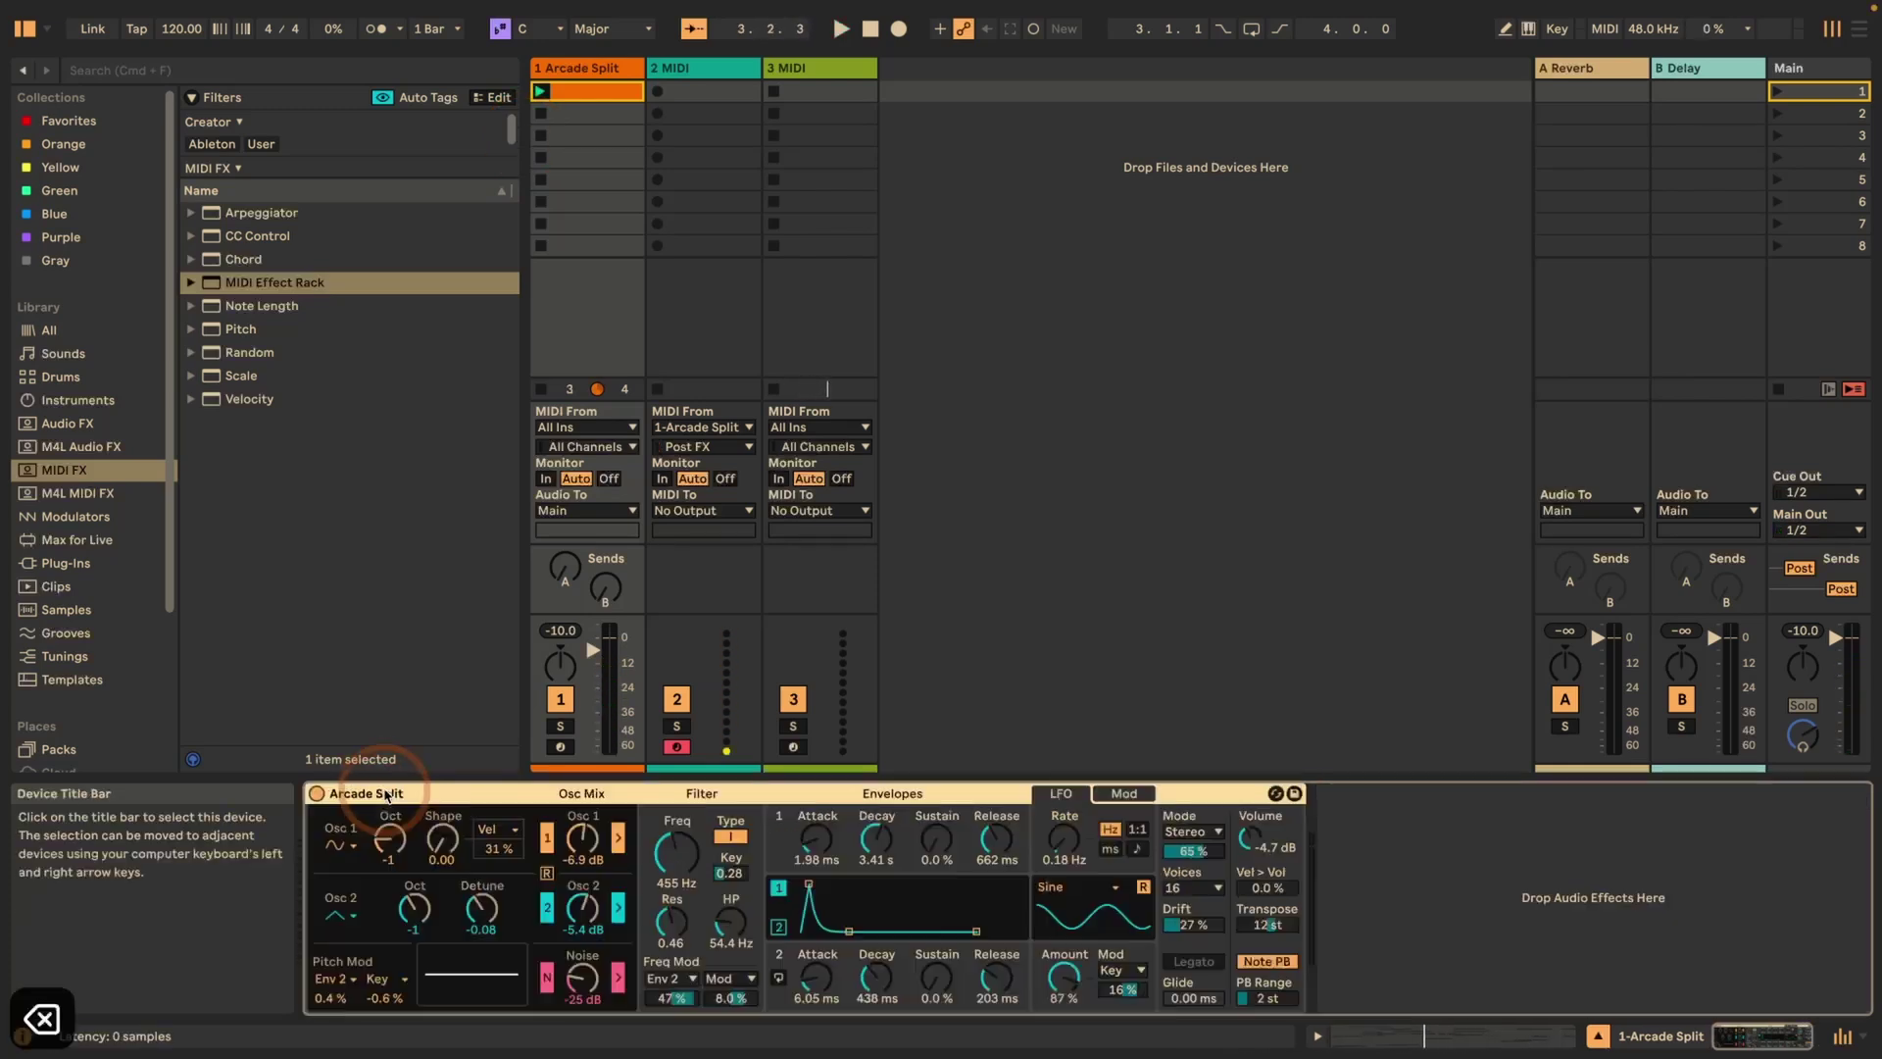
left_click_drag(202, 283, 302, 912)
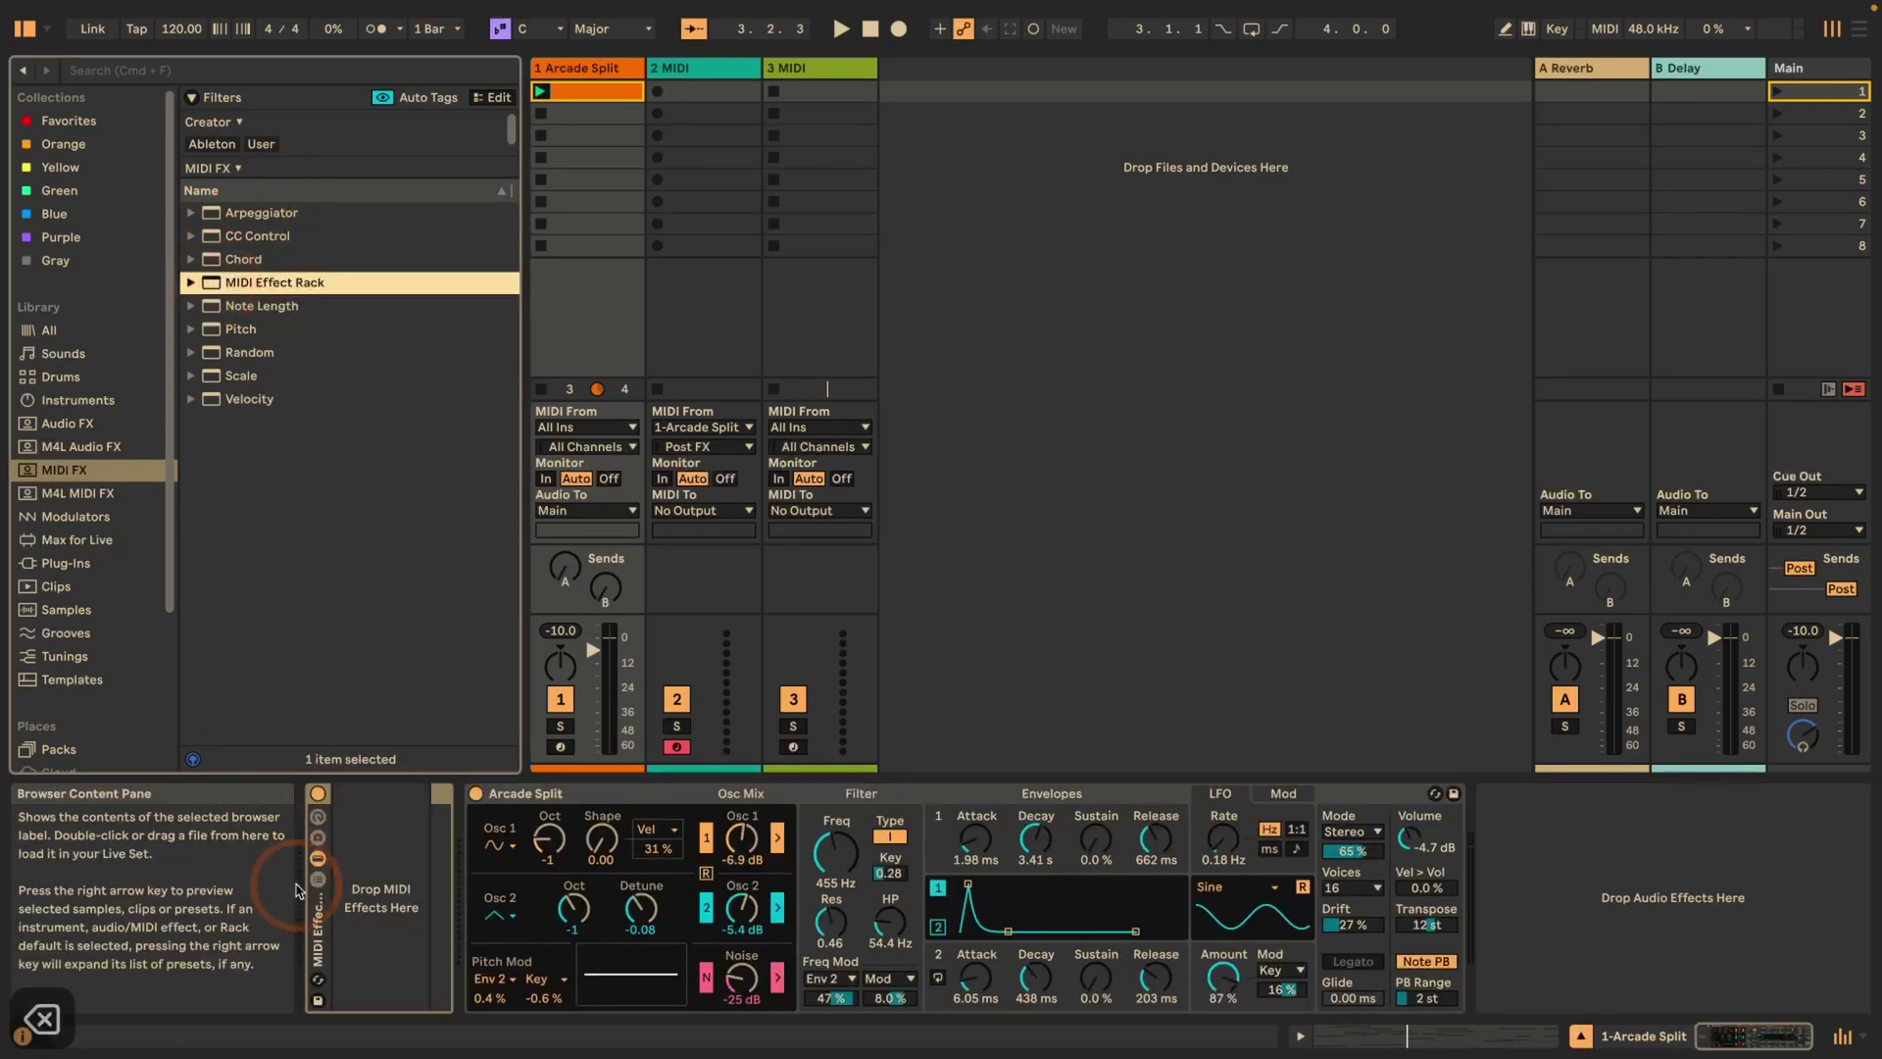
right_click(488, 869)
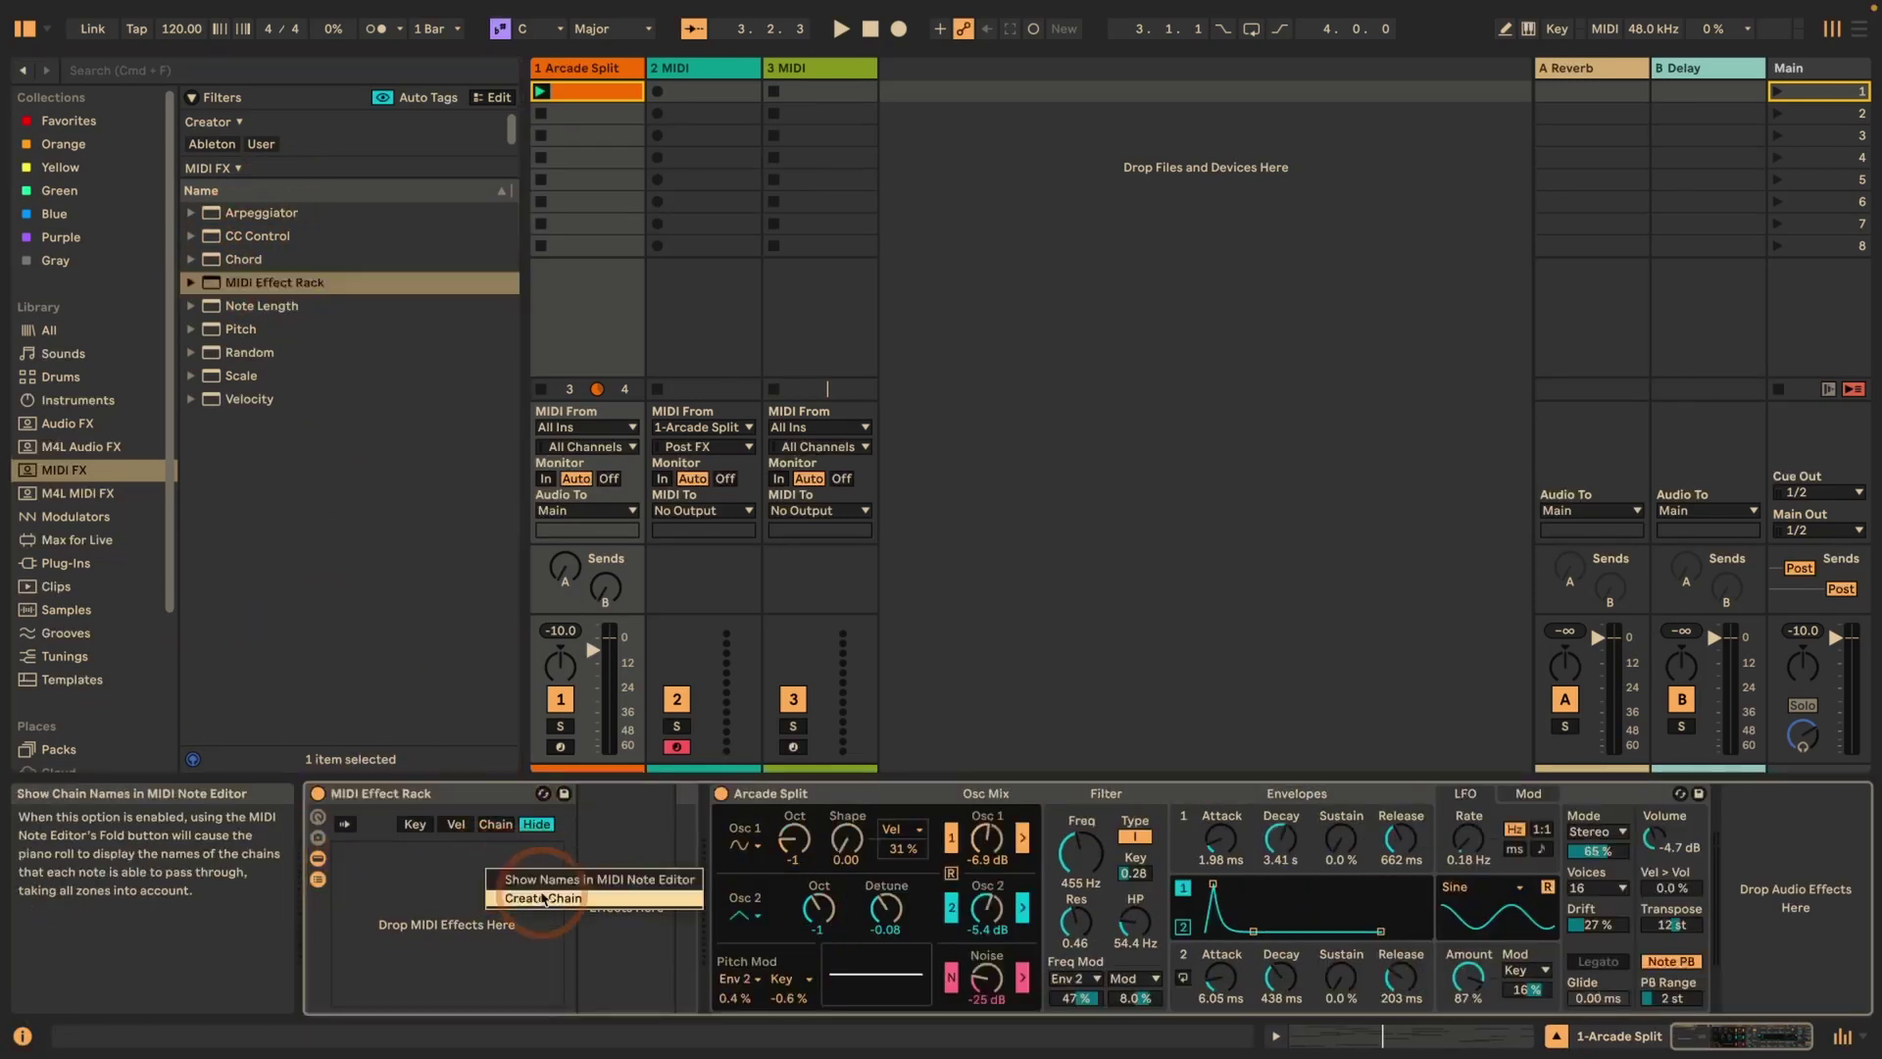
left_click(544, 898)
Step: Limit the chain's velocity zone to about 50–100 and audition the filtered playback
left_click(456, 825)
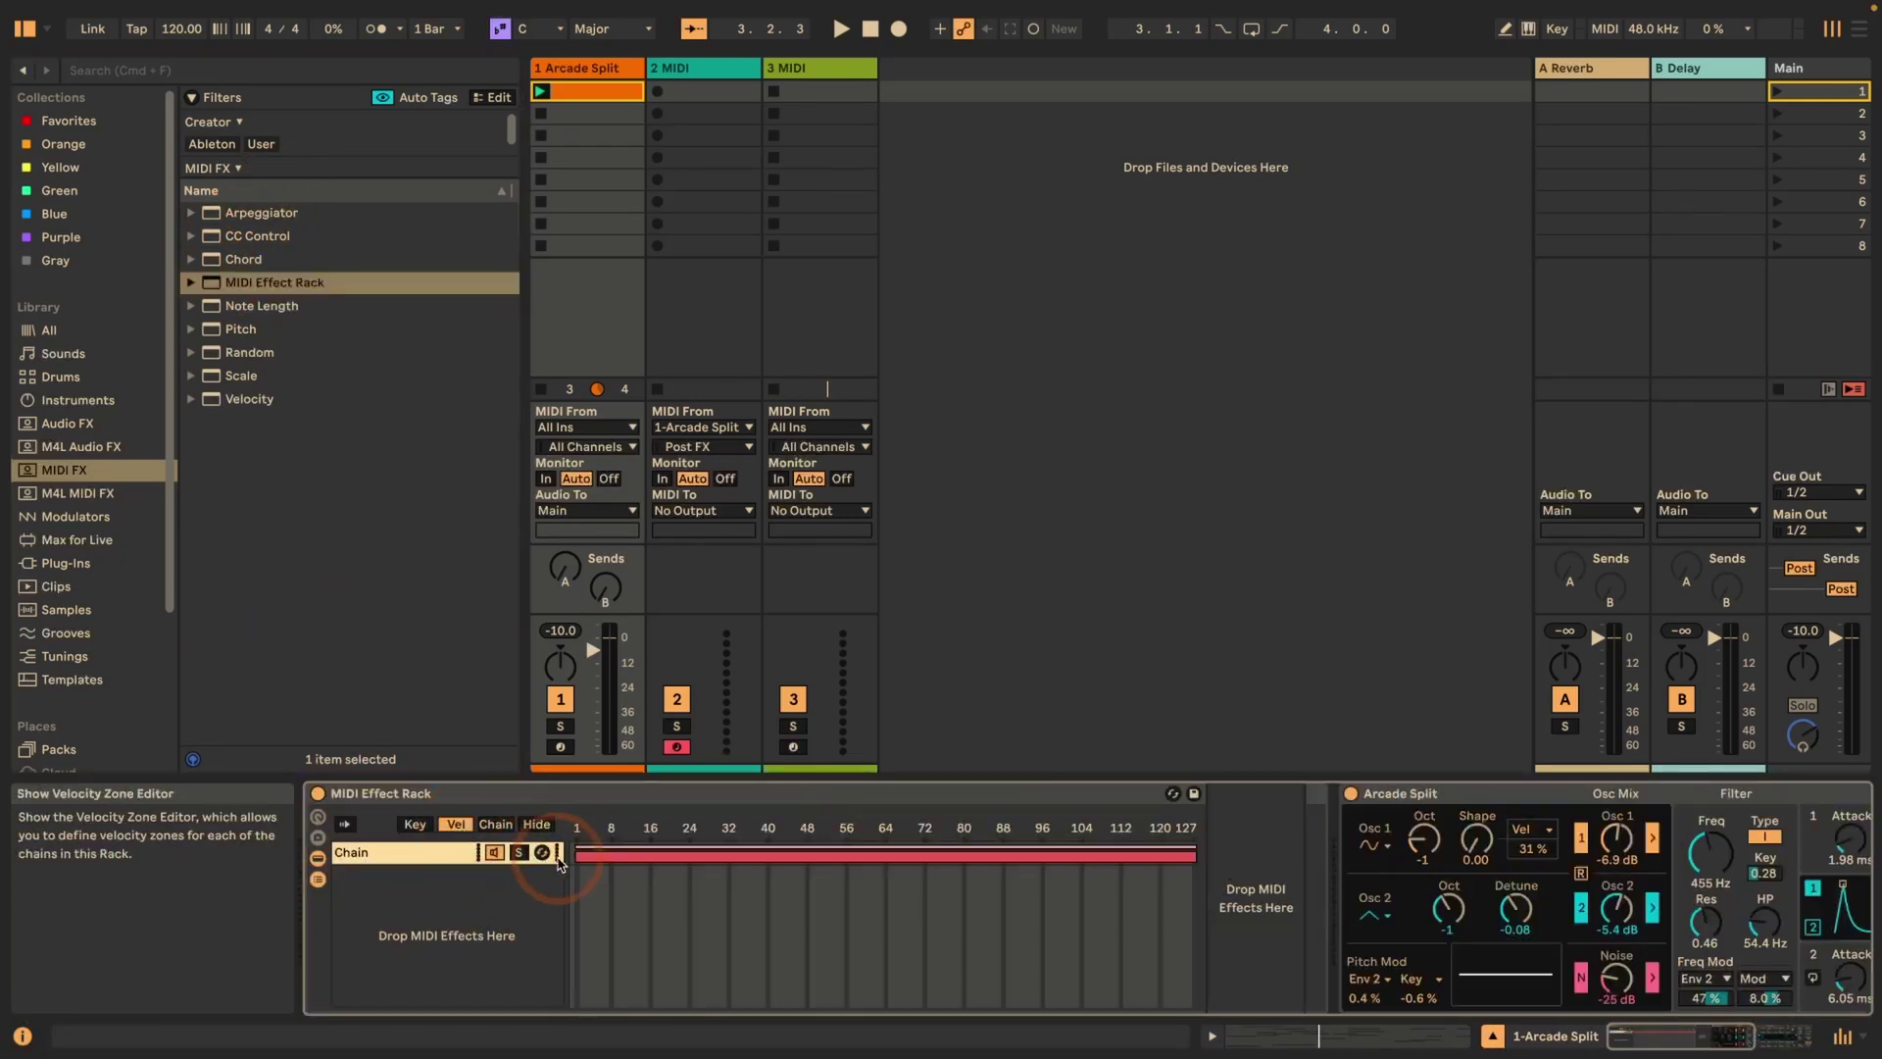
left_click_drag(573, 853, 817, 854)
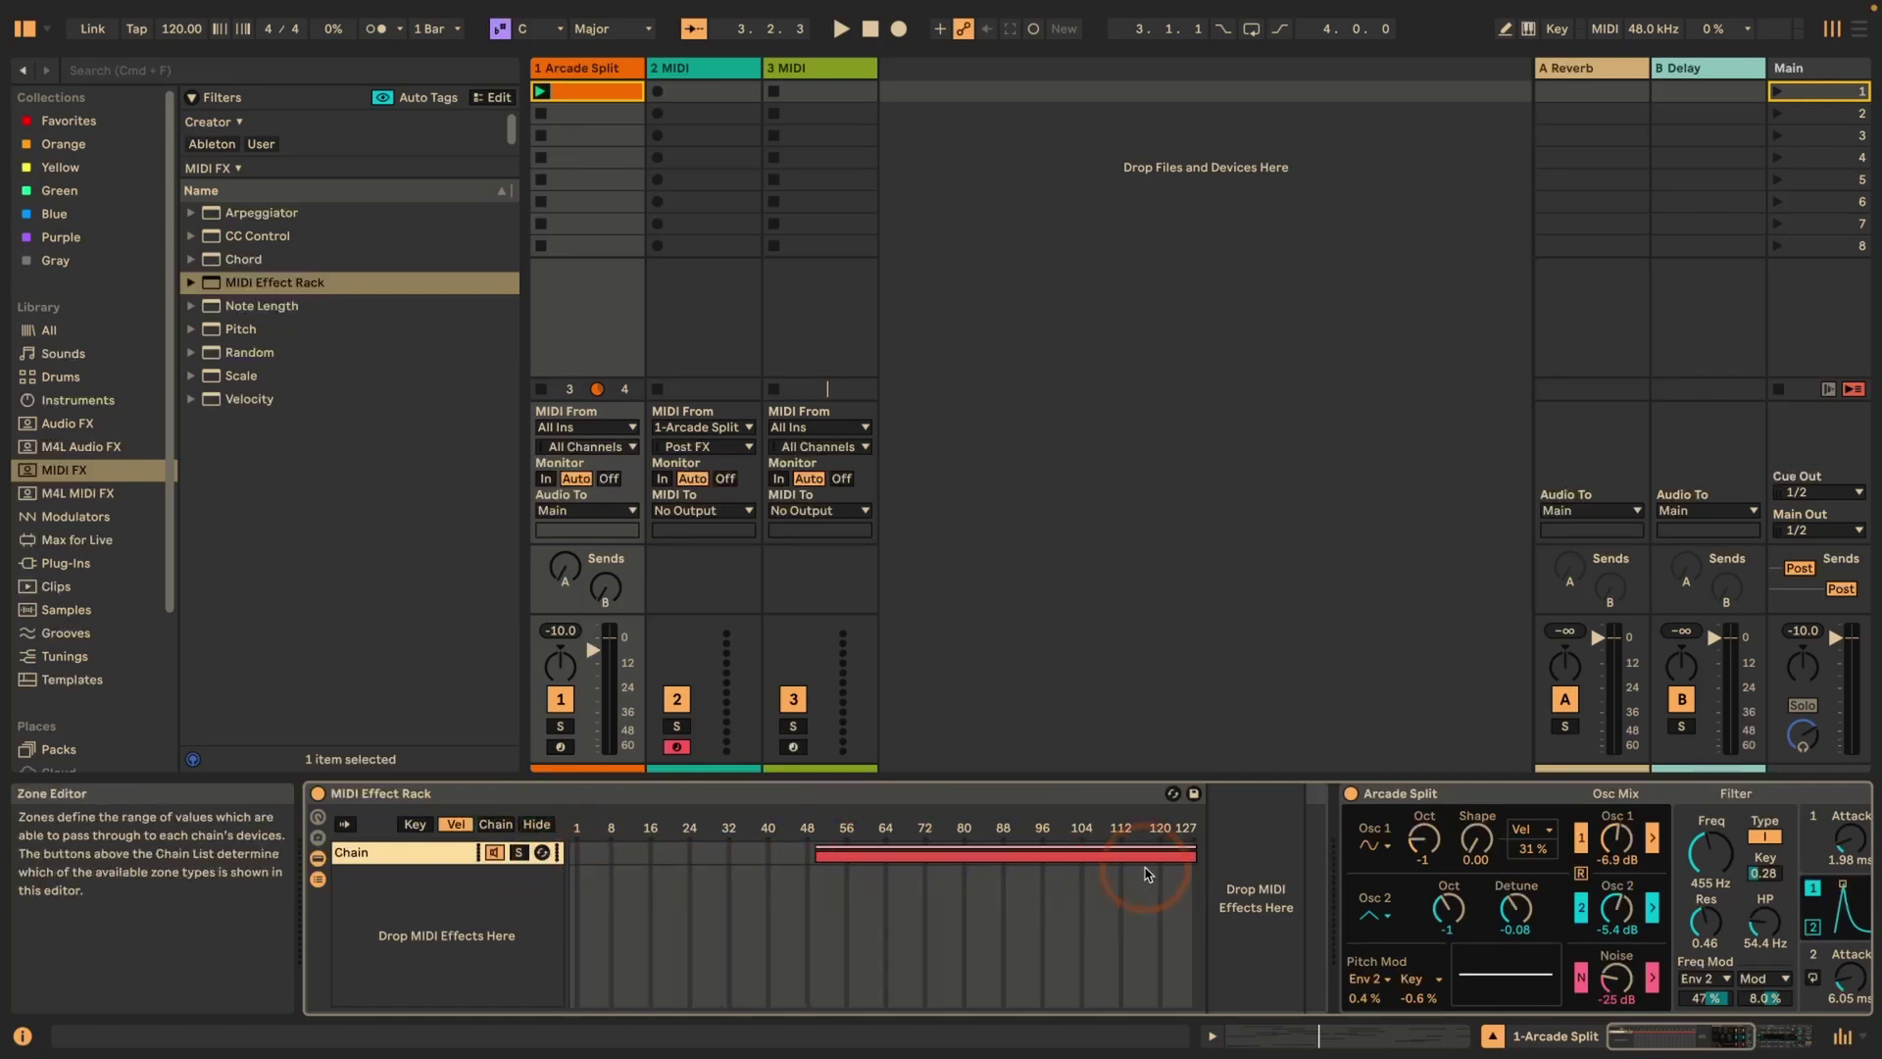
left_click(1190, 855)
left_click_drag(1190, 855, 1064, 858)
left_click(937, 849)
left_click(362, 857)
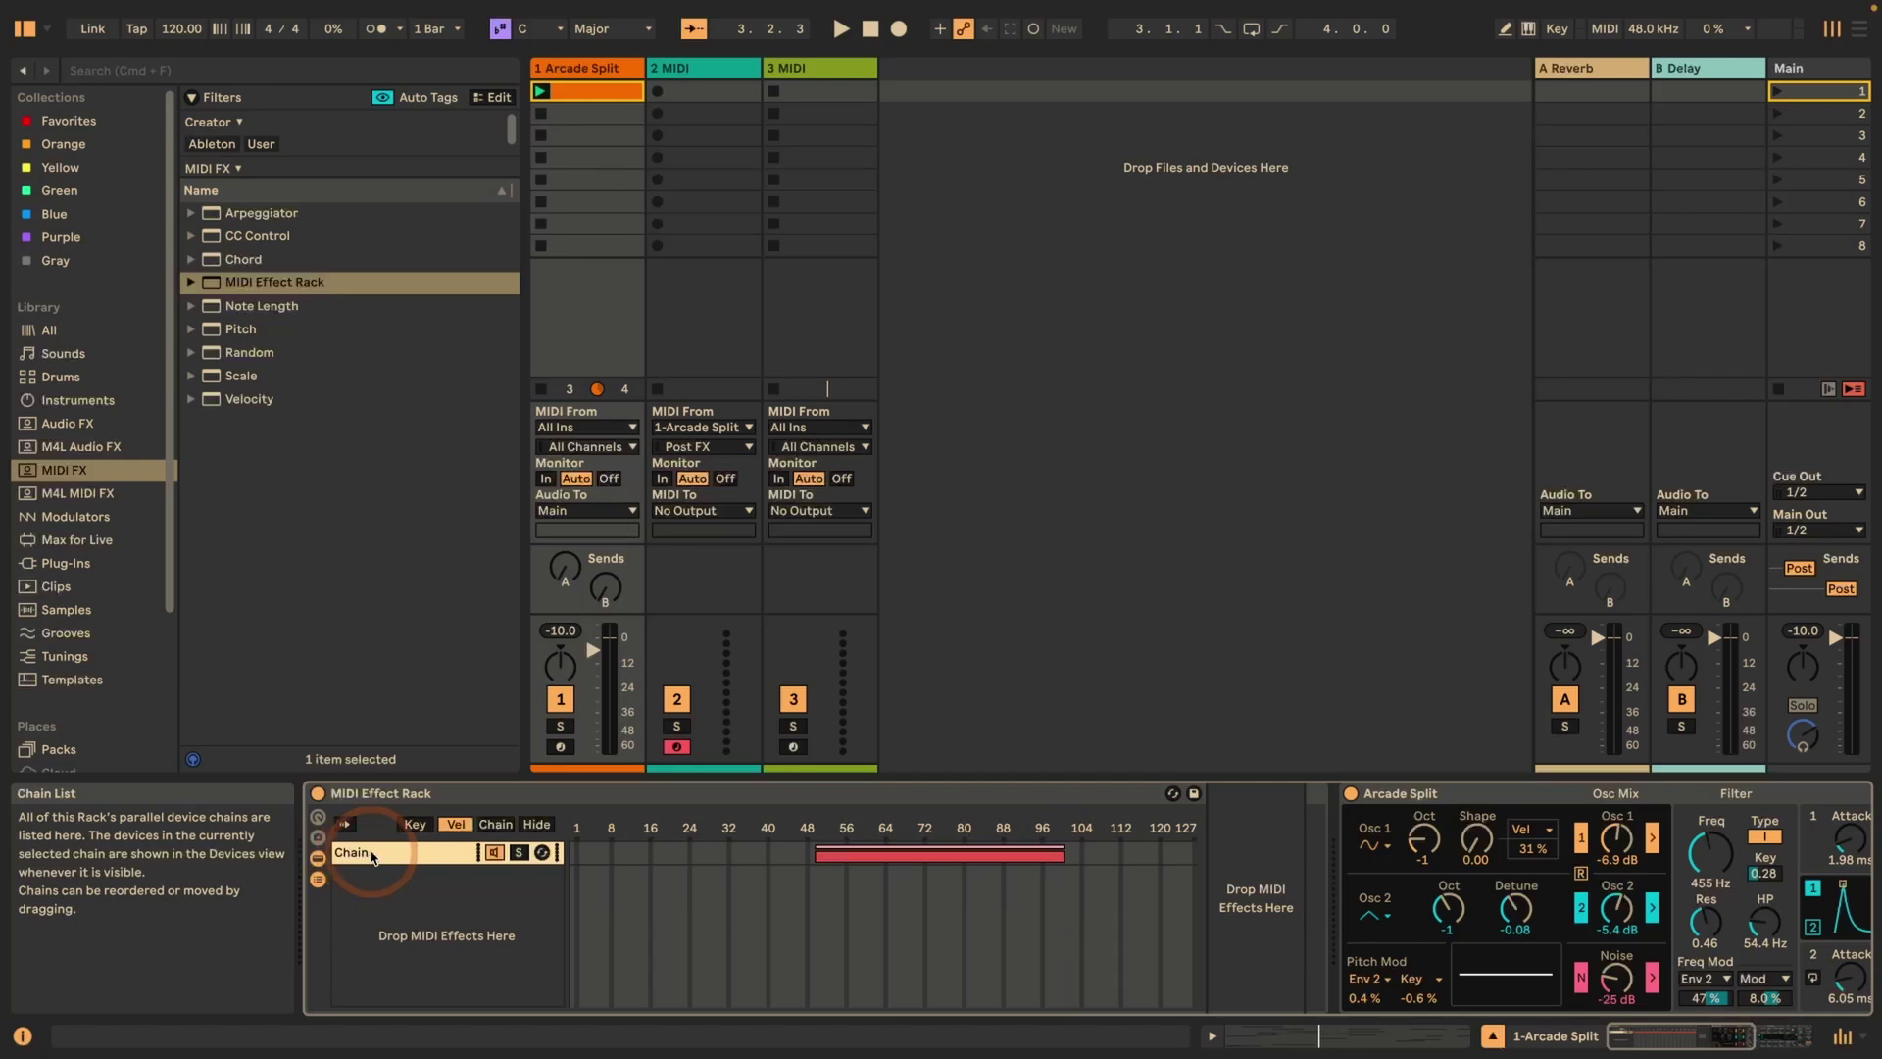
key("space")
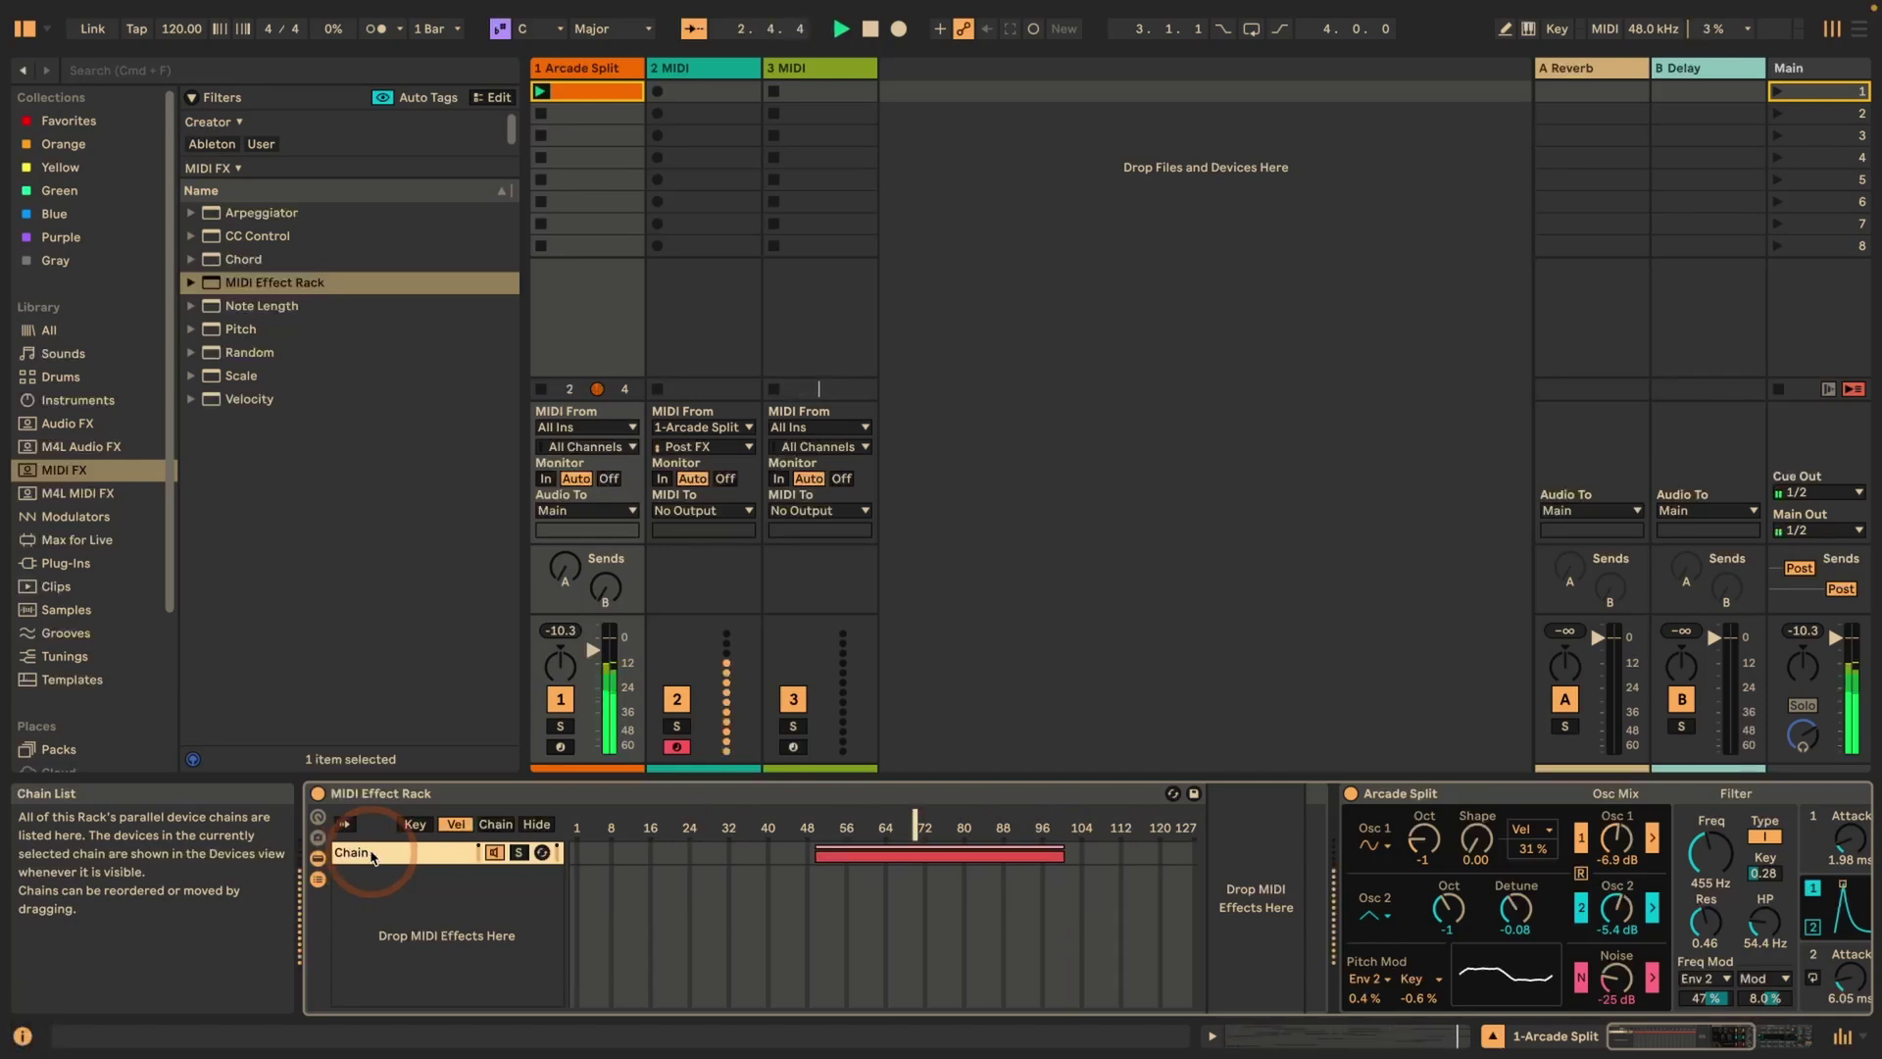
key("space")
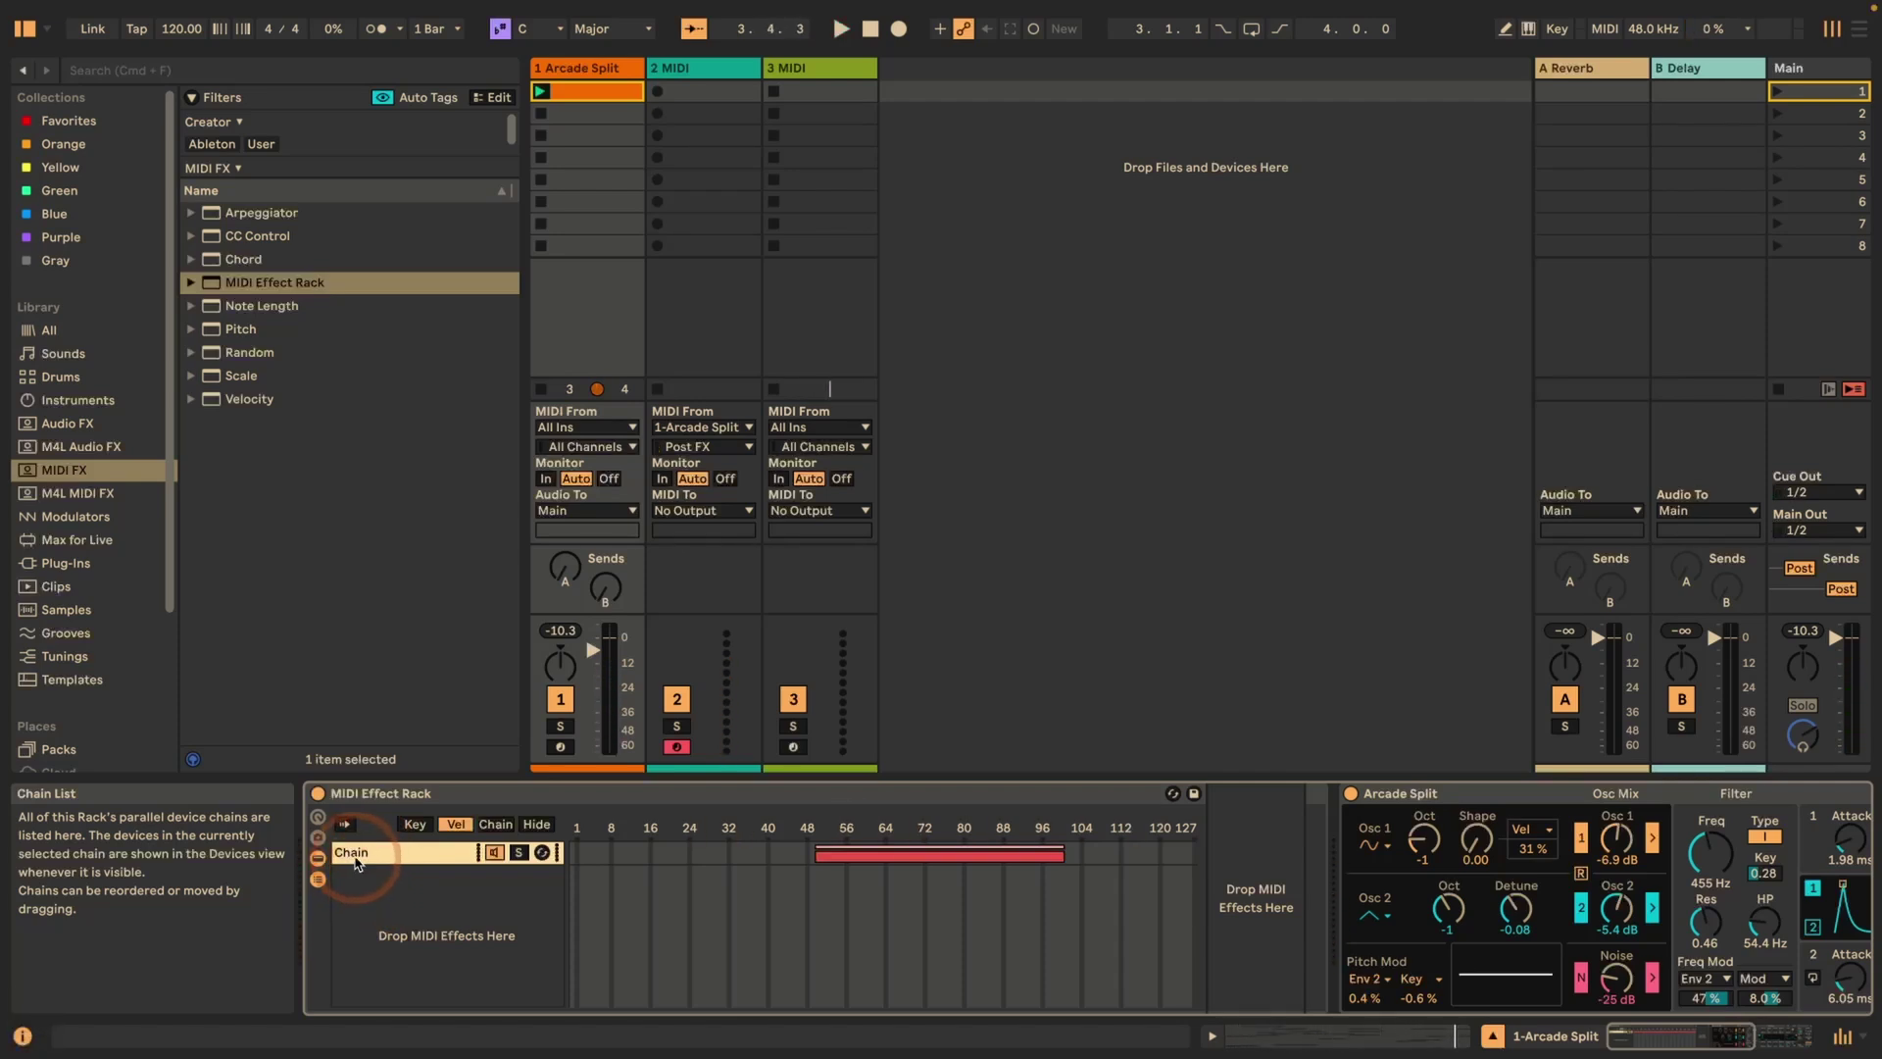
Step: Delete the MIDI Effect Rack and group Arcade Split into an Instrument Rack with Cmd+G
left_click(363, 794)
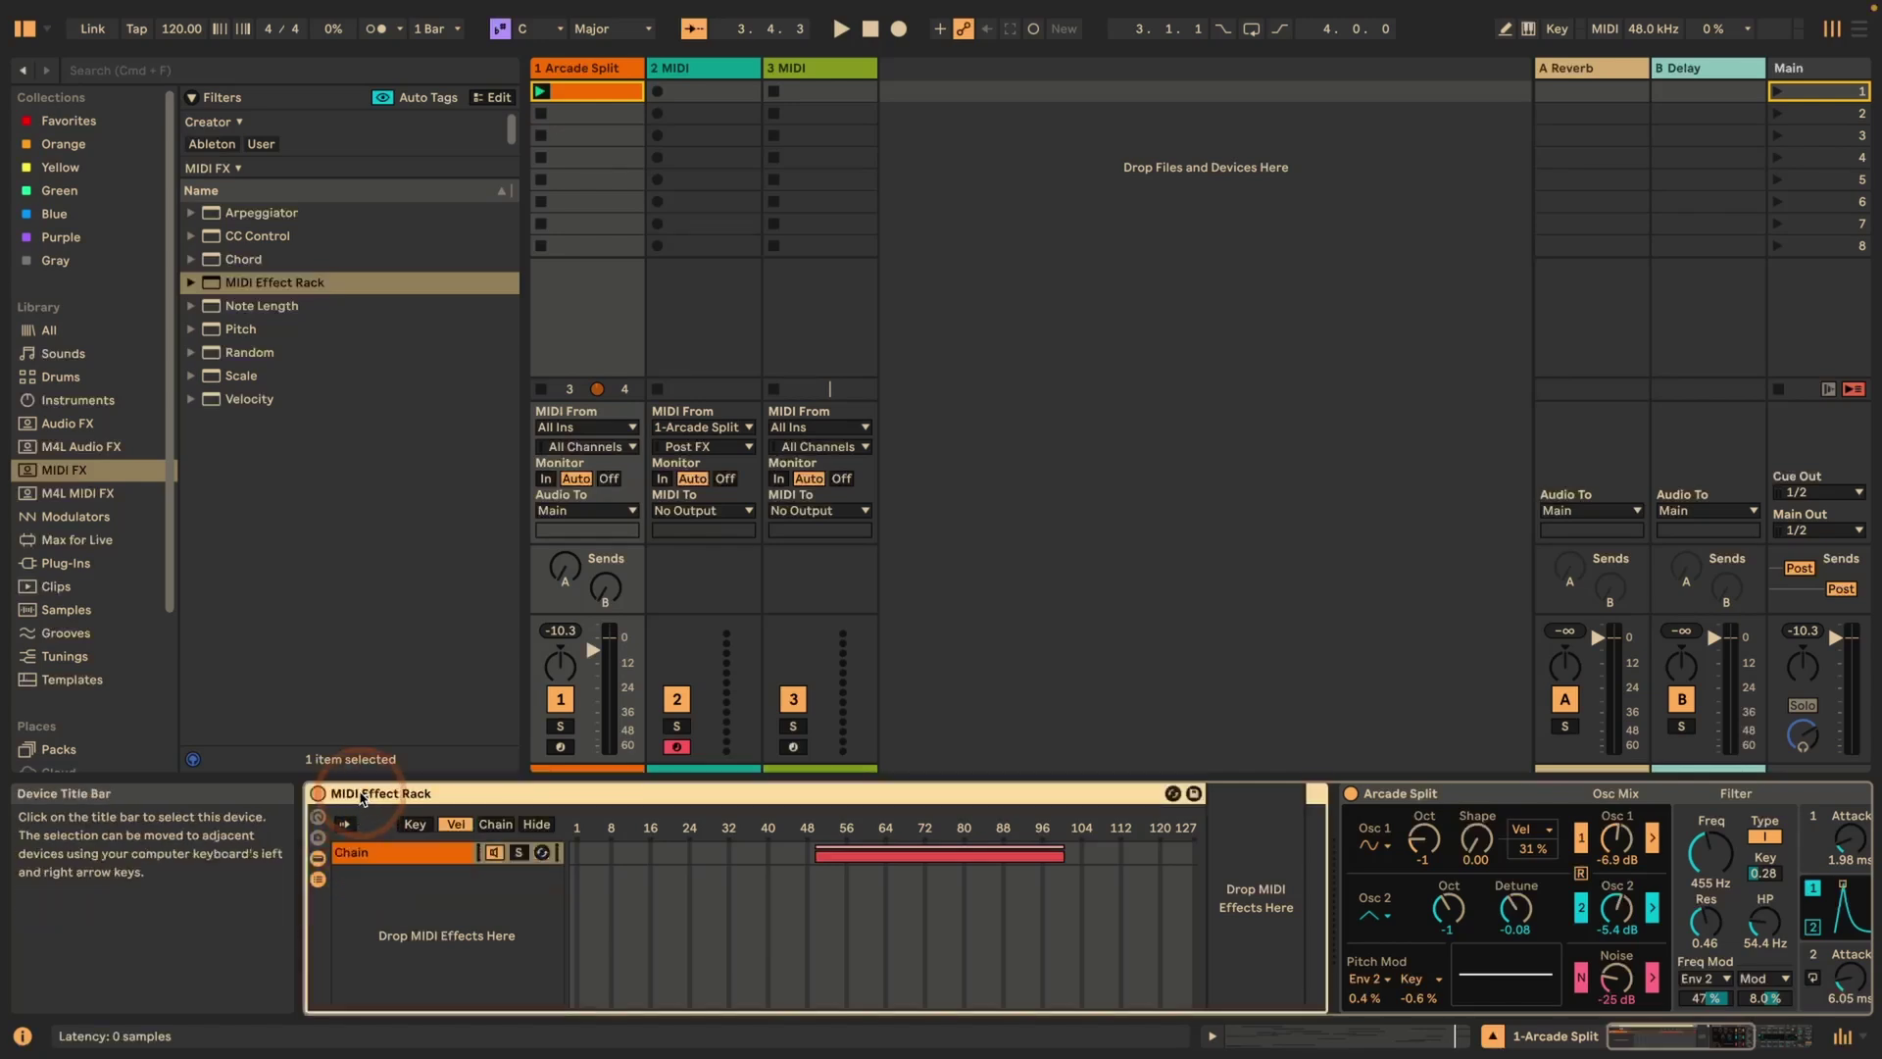
key("BackSpace")
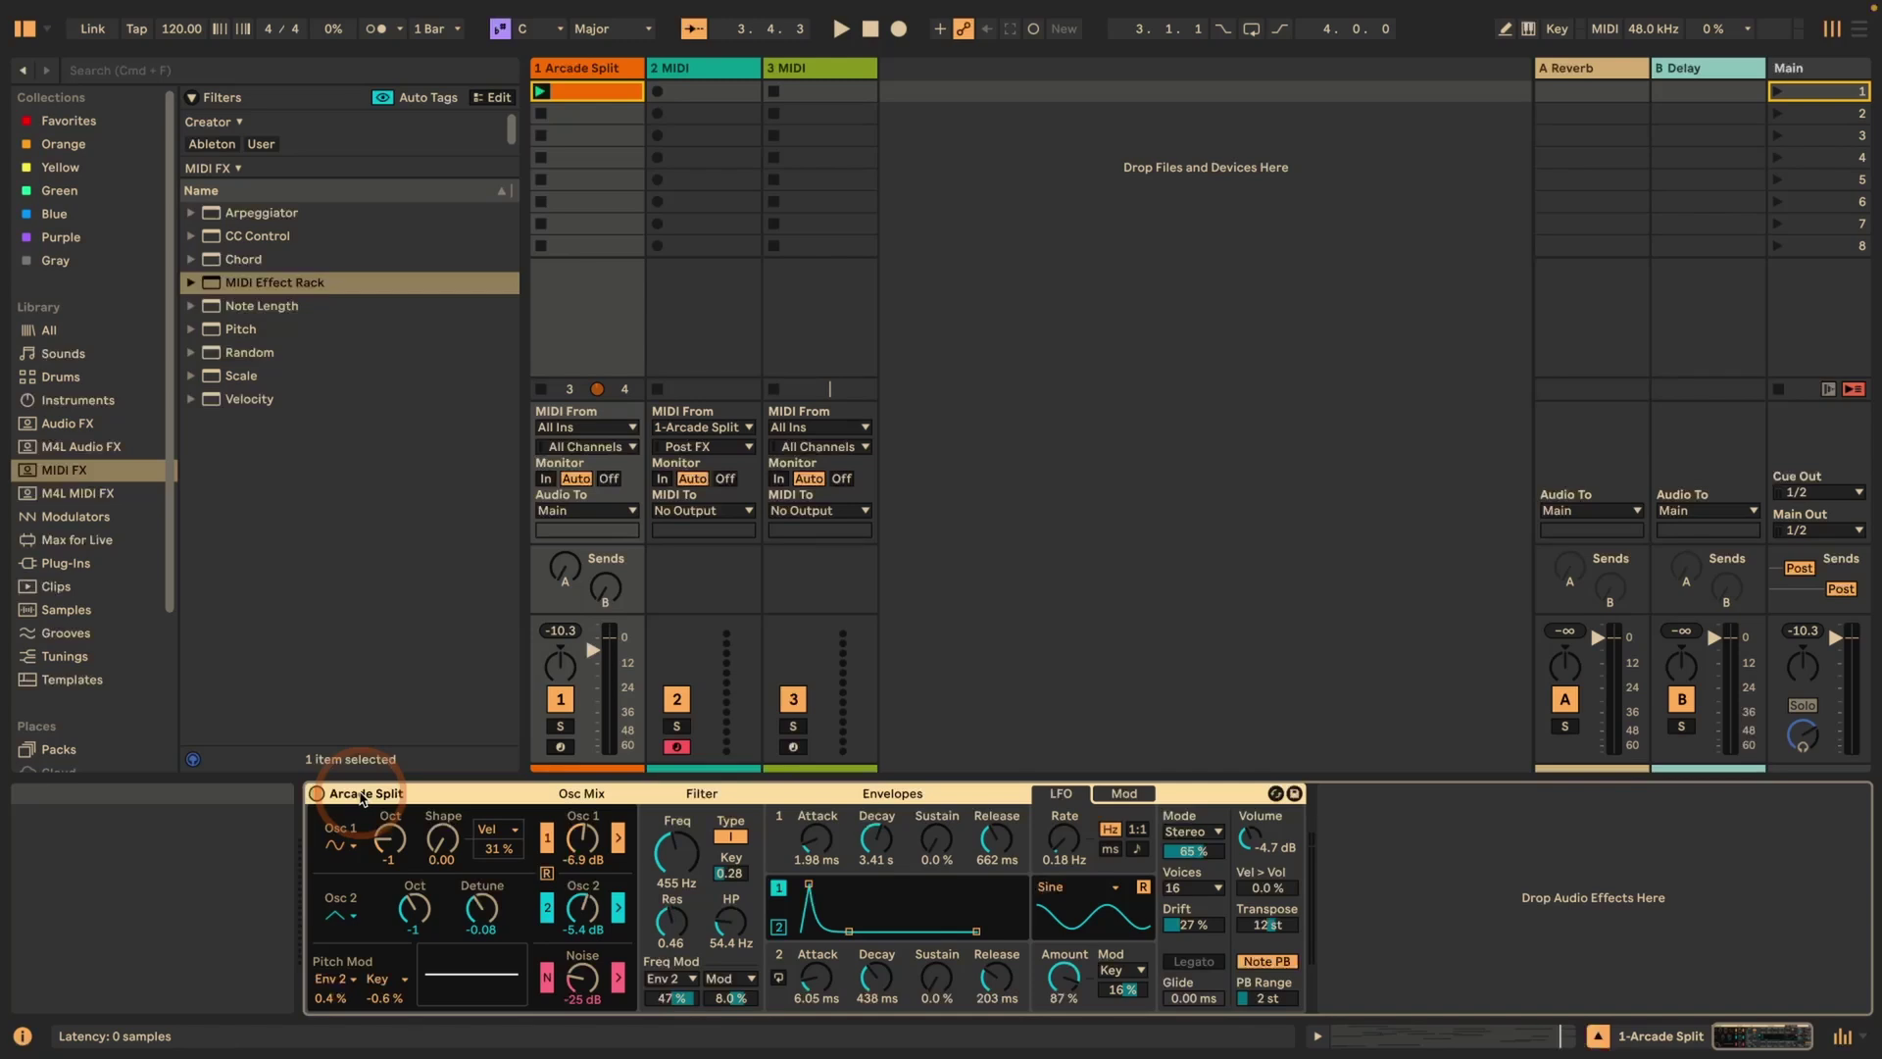
right_click(363, 796)
left_click(363, 796)
key("super+g")
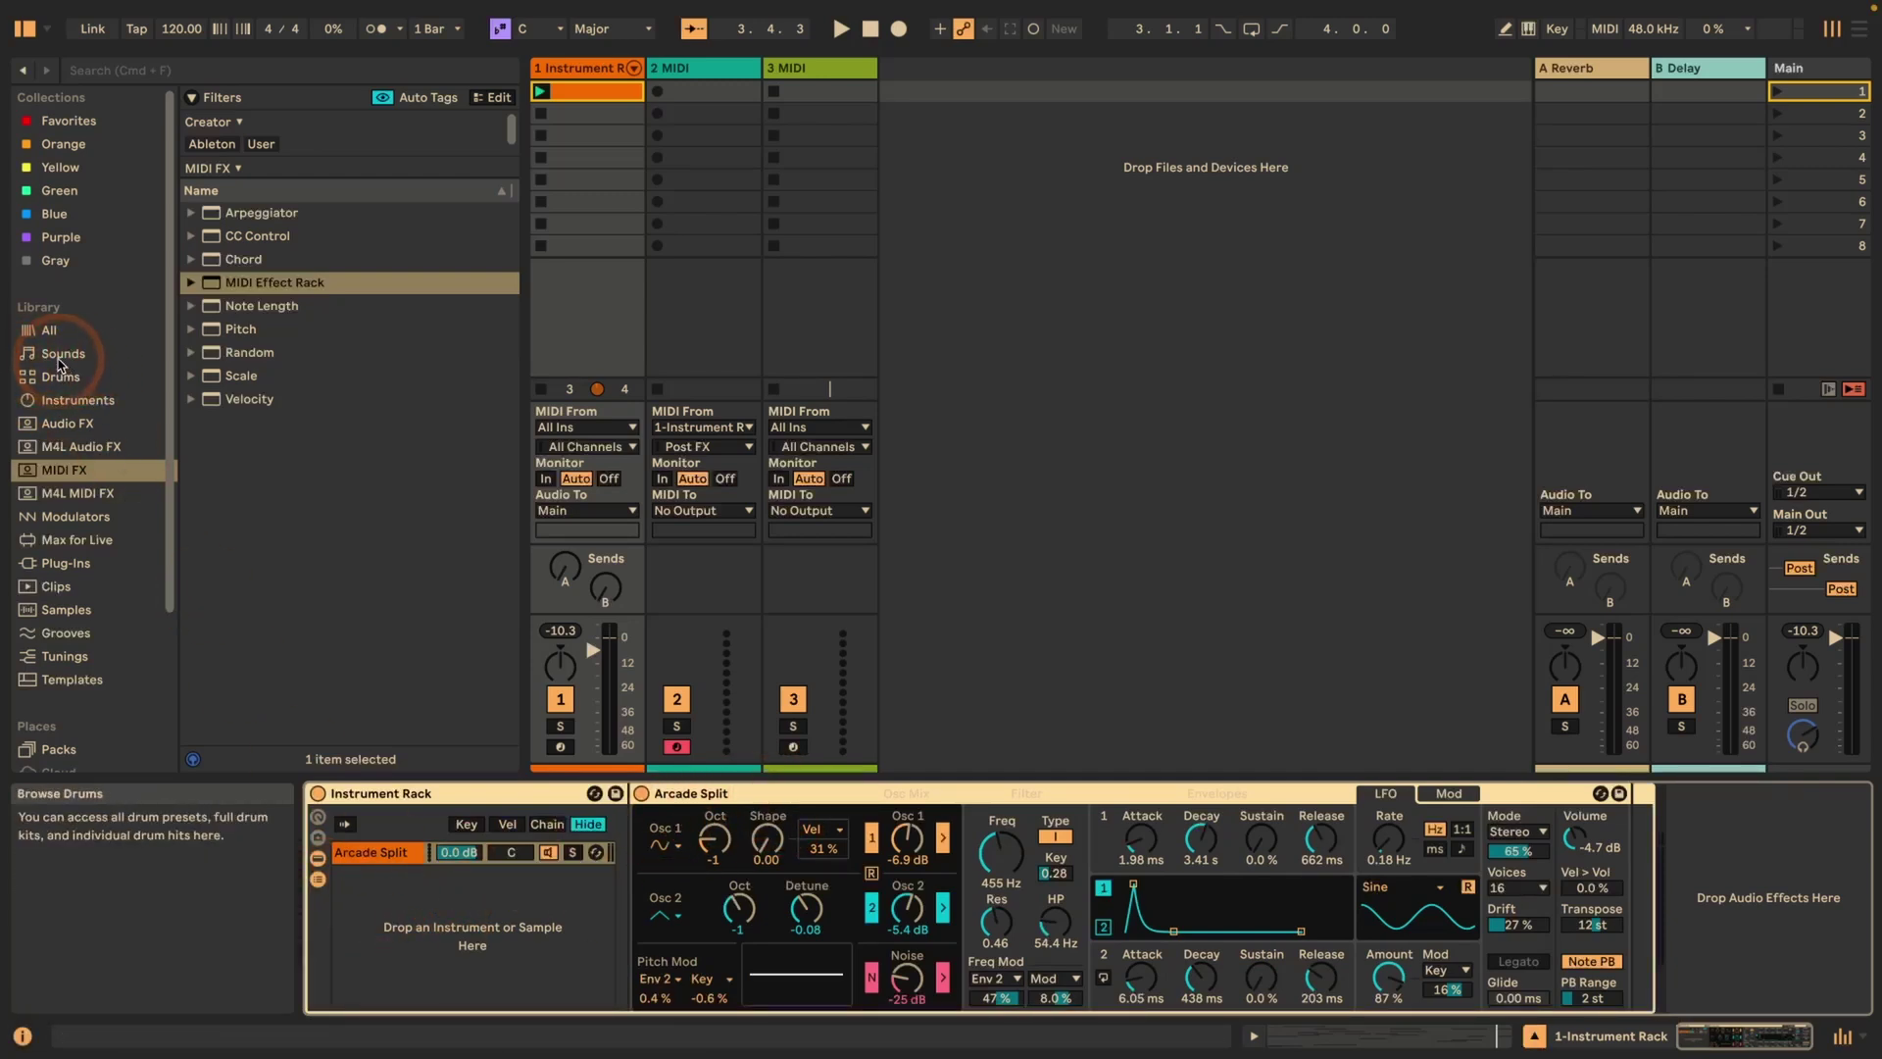
Step: Filter Sounds by Bass and add Abdominal Bass as a second rack chain
left_click(79, 359)
scroll(272, 137, "down", 3)
scroll(272, 146, "down", 3)
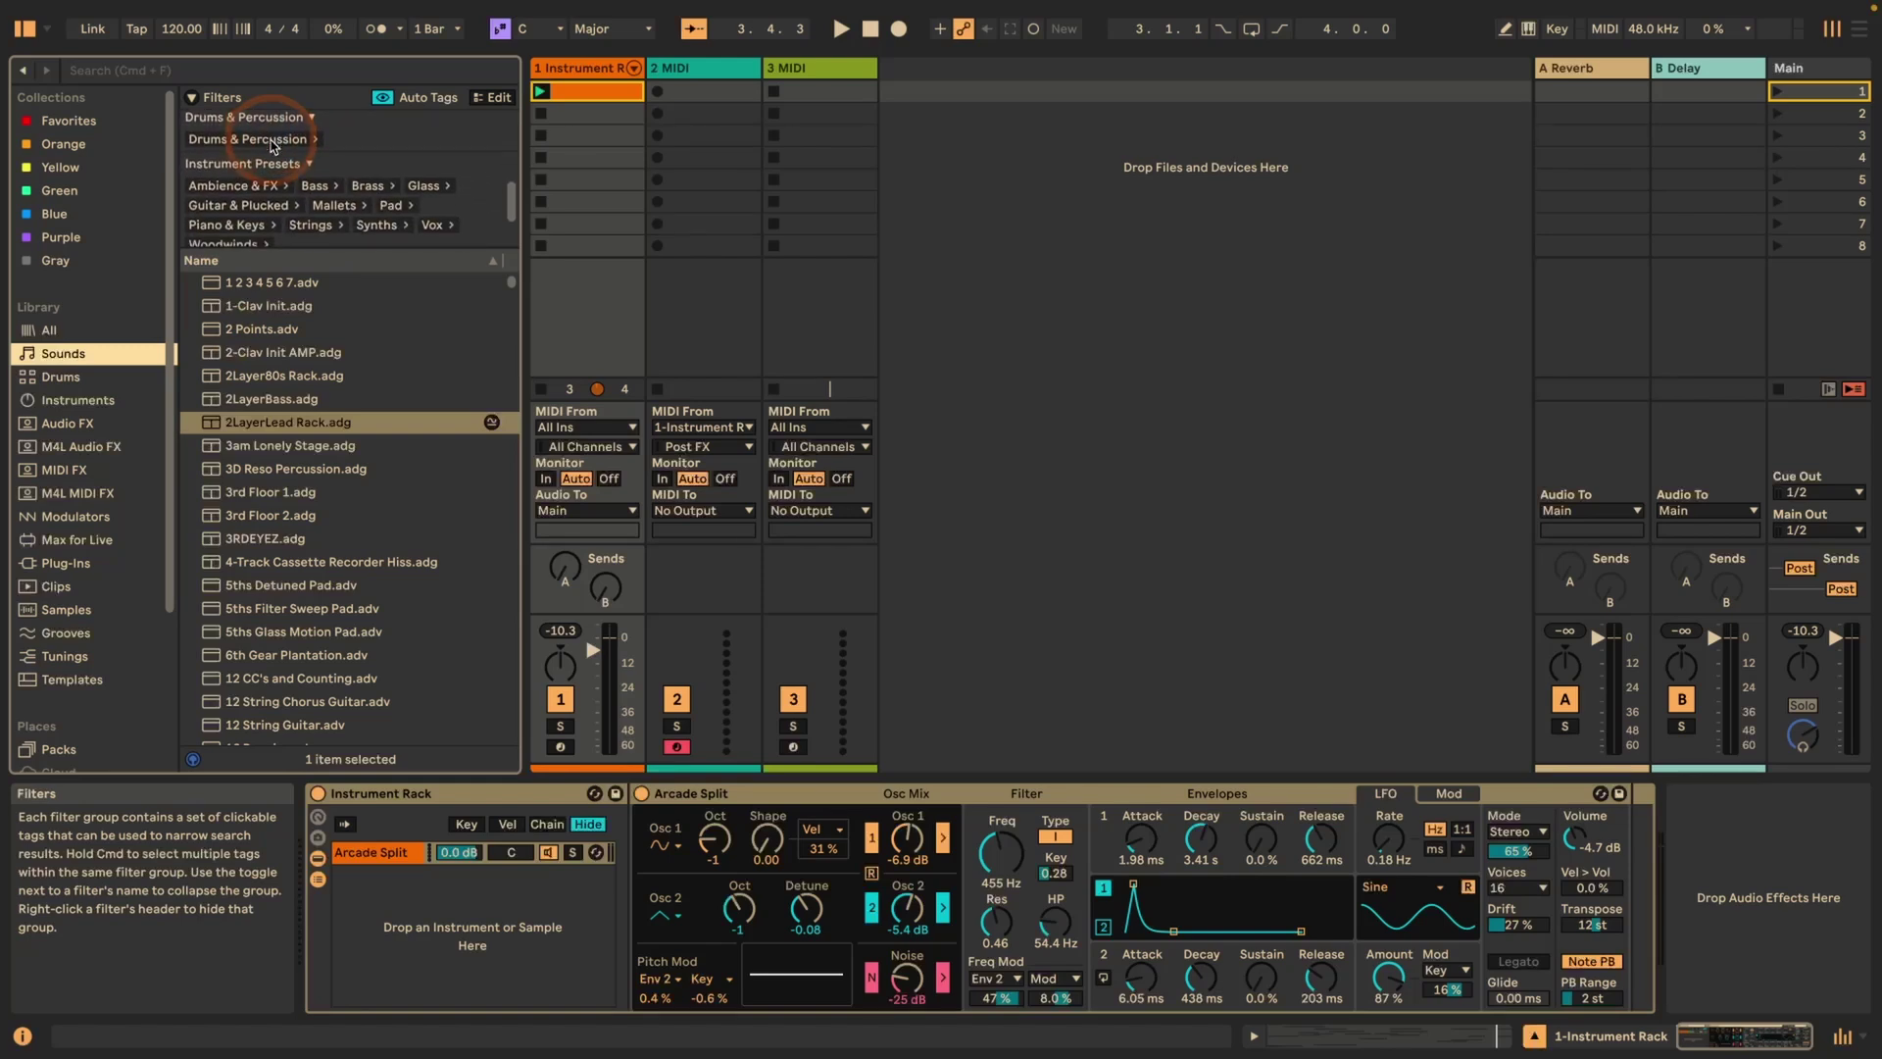
left_click(316, 183)
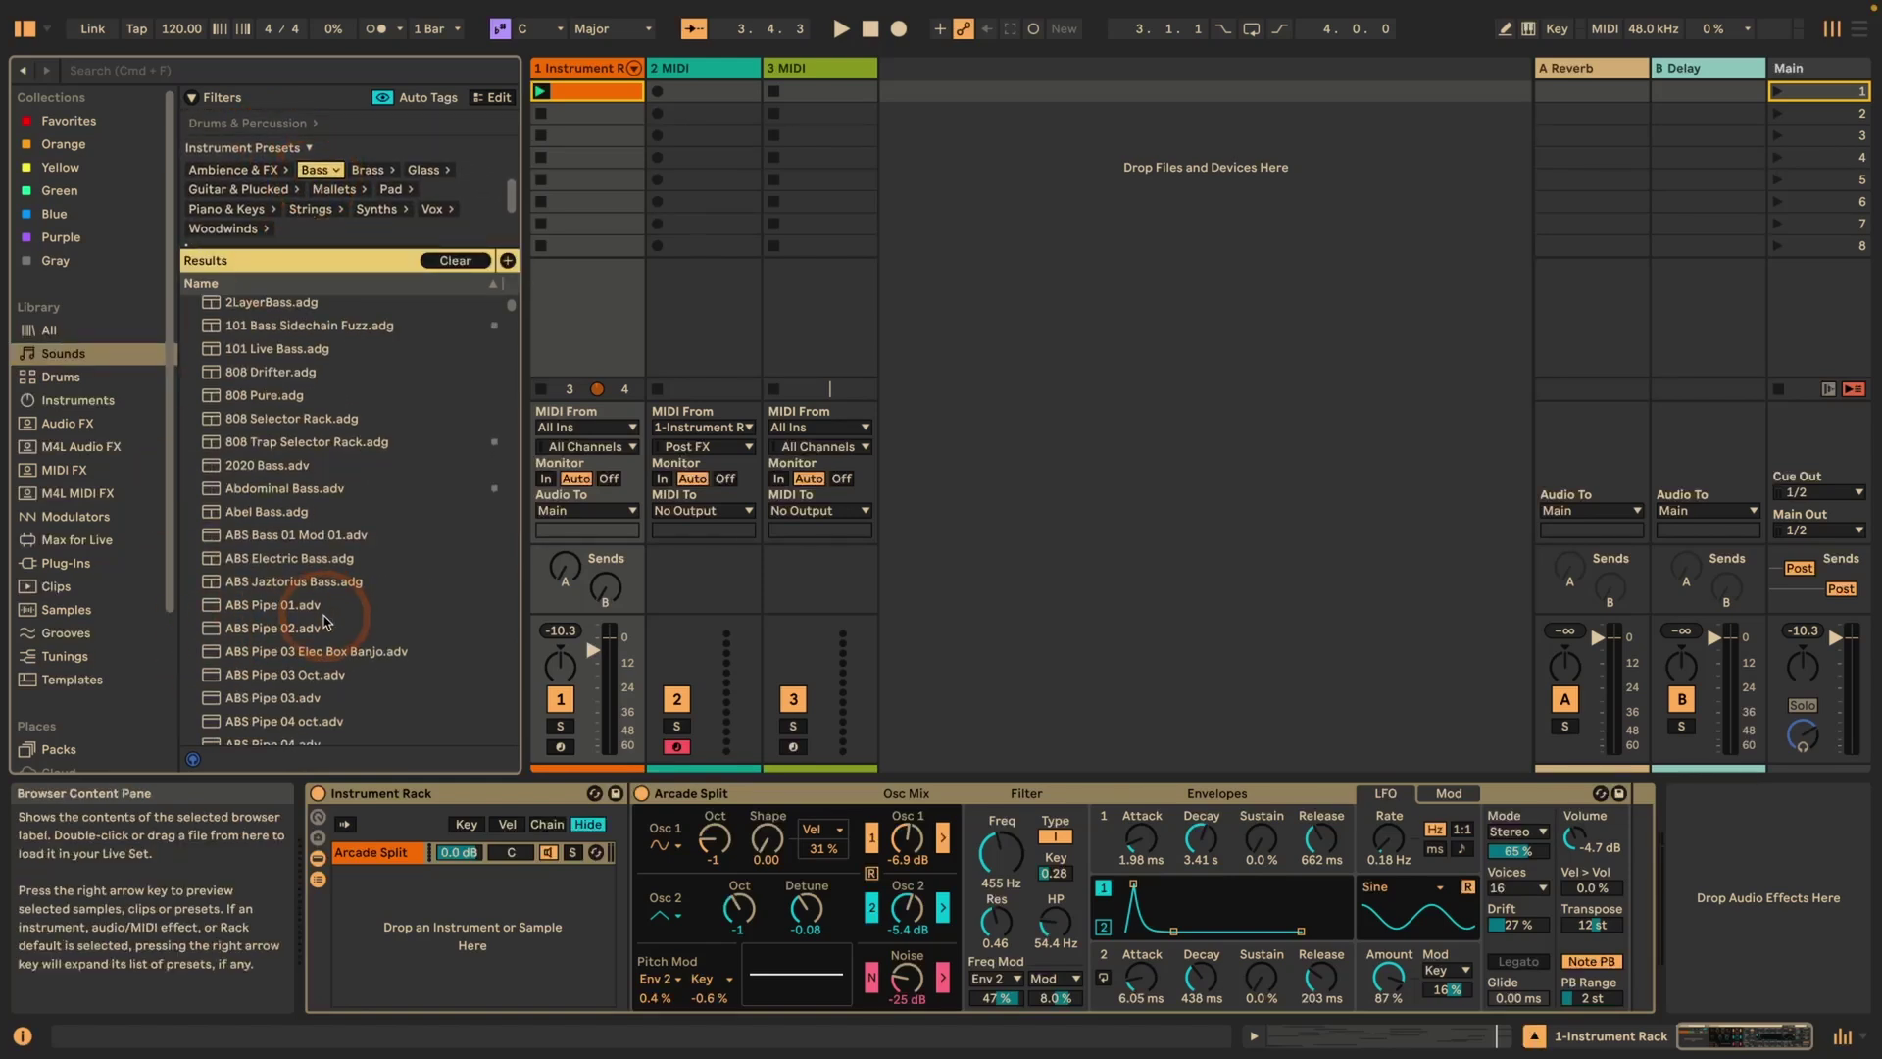
left_click(277, 487)
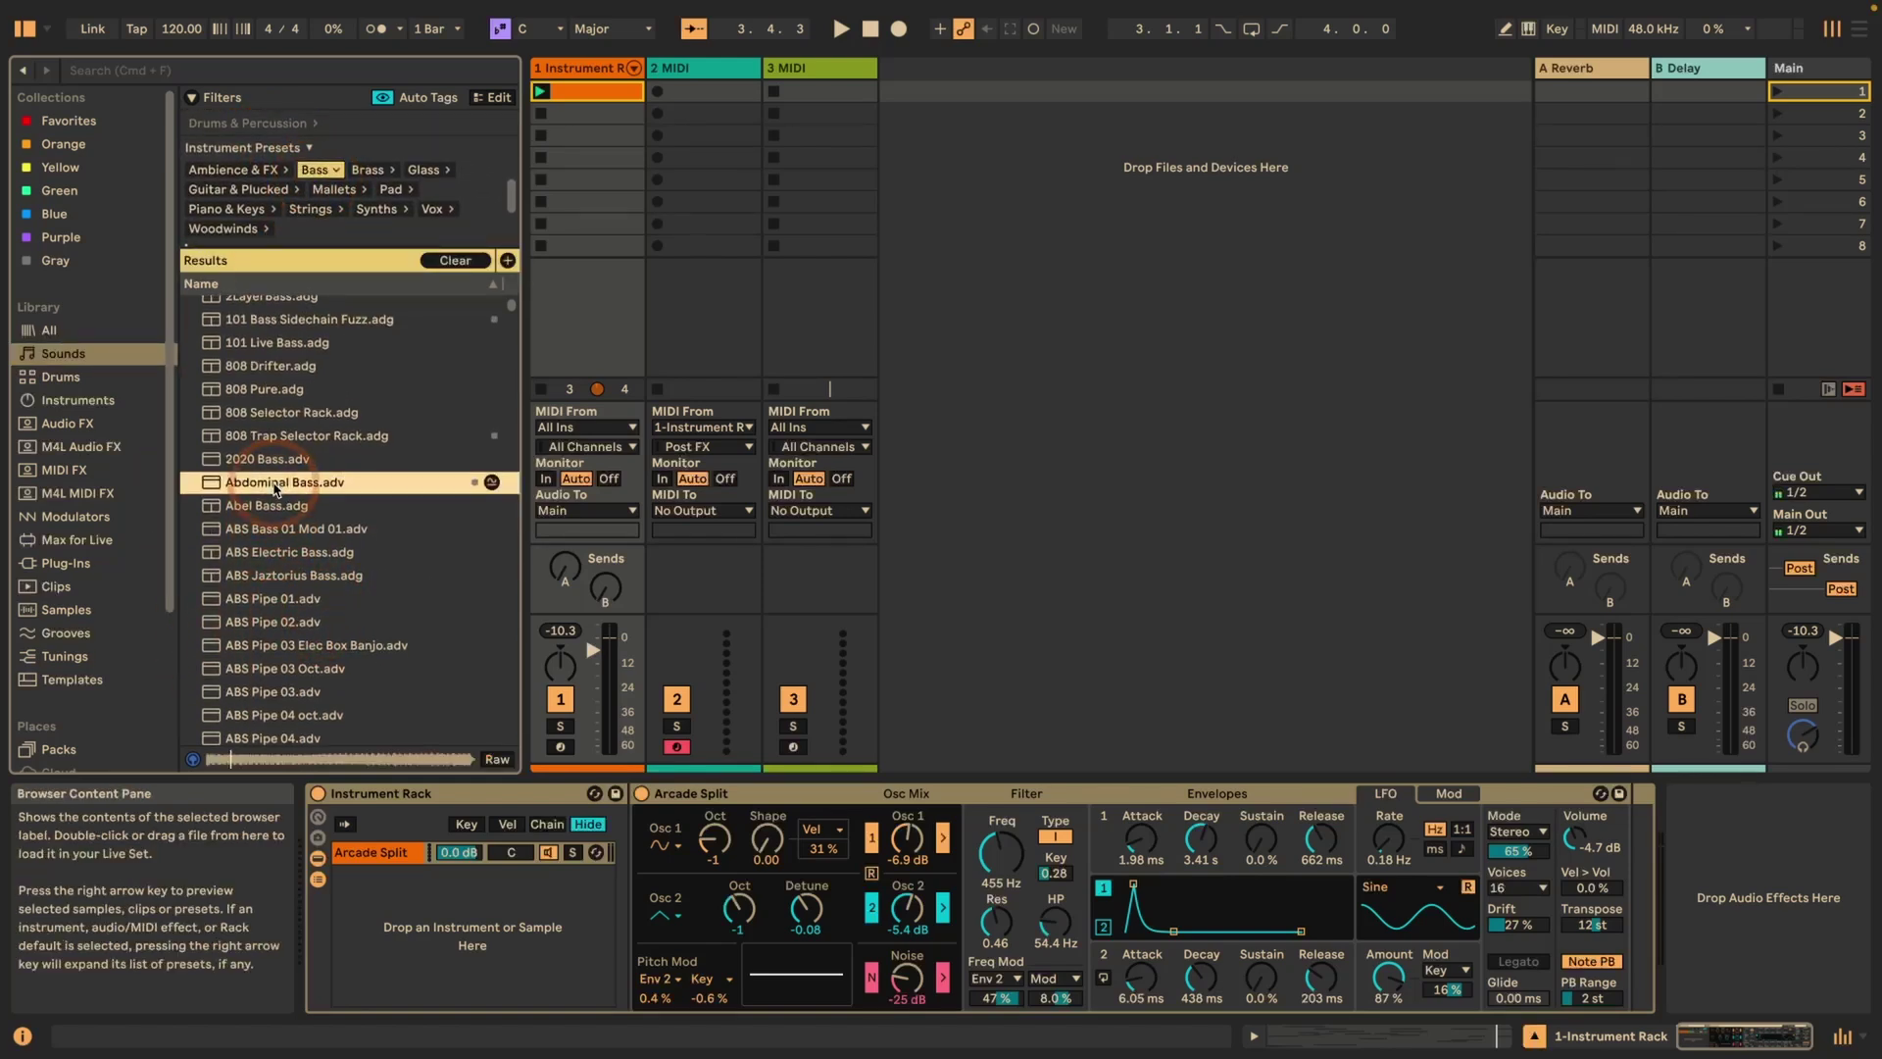
left_click_drag(276, 487, 399, 956)
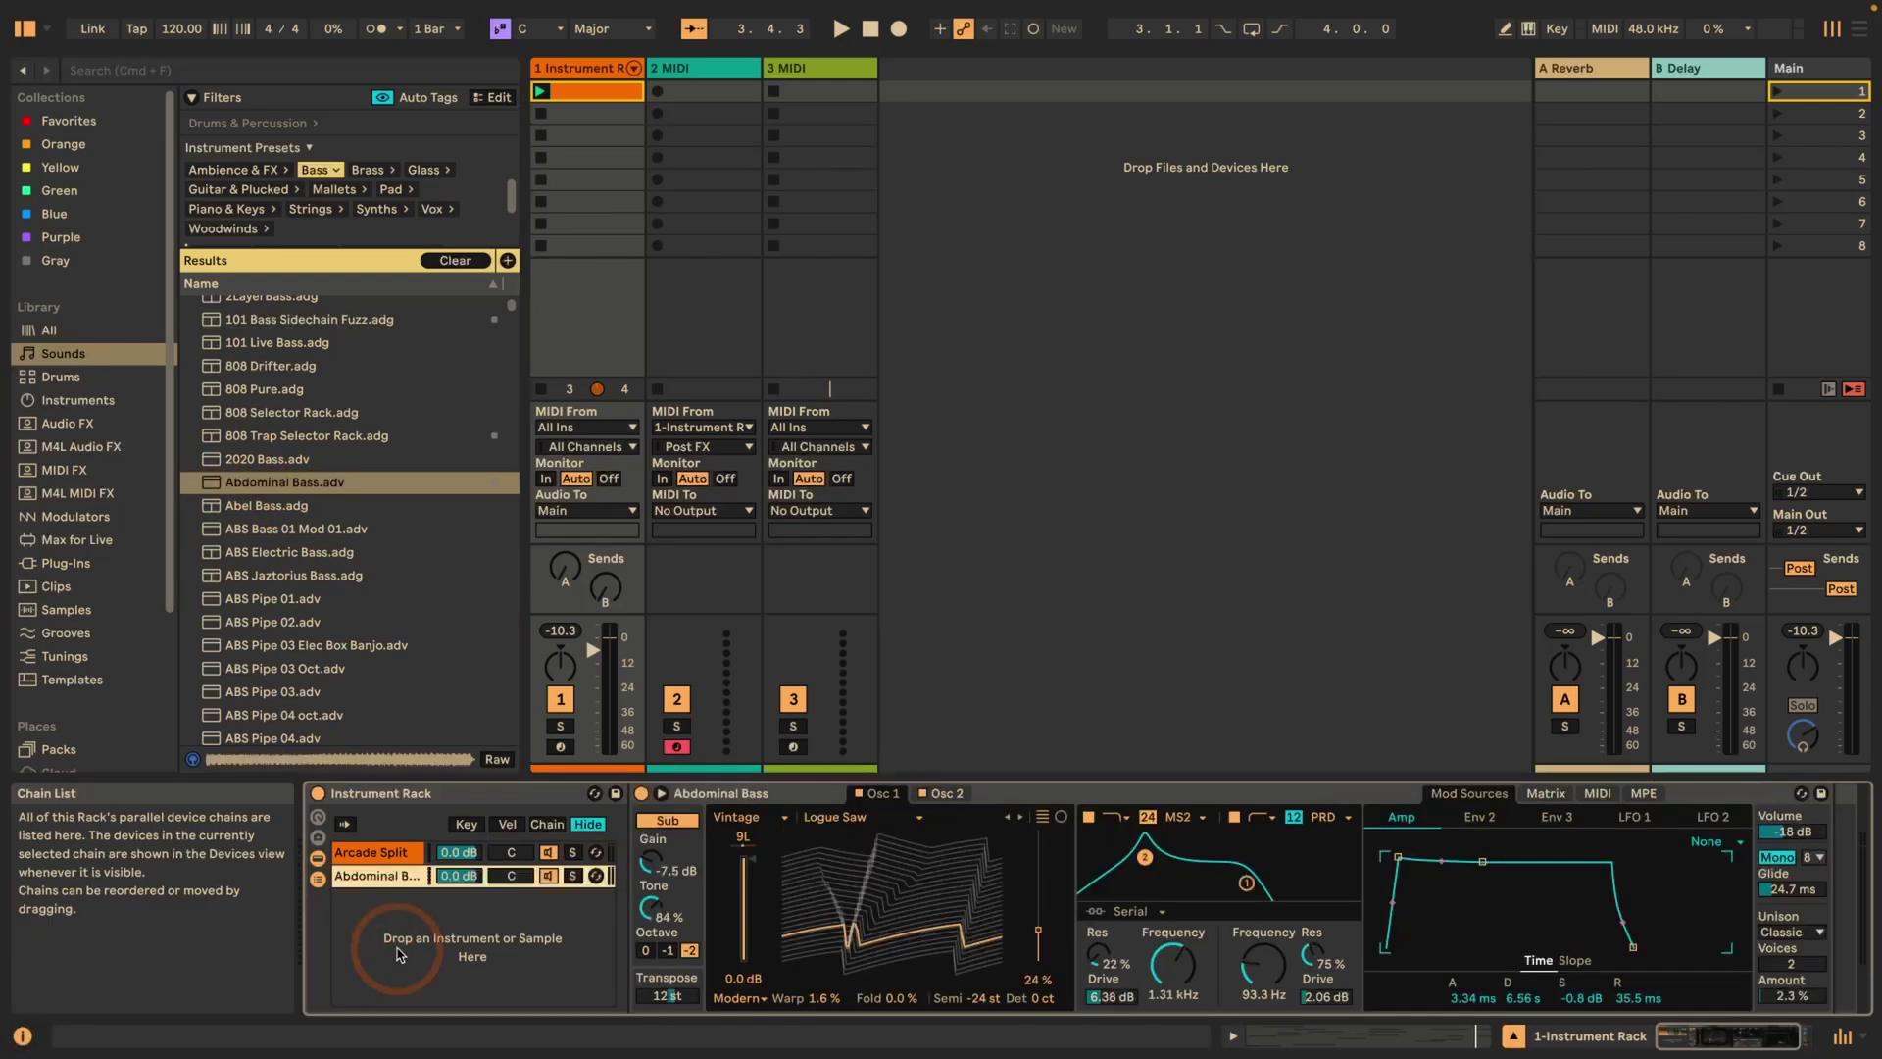
Step: Split the keyboard near C2, bass below and Arcade Split above, and audition it
left_click(372, 852)
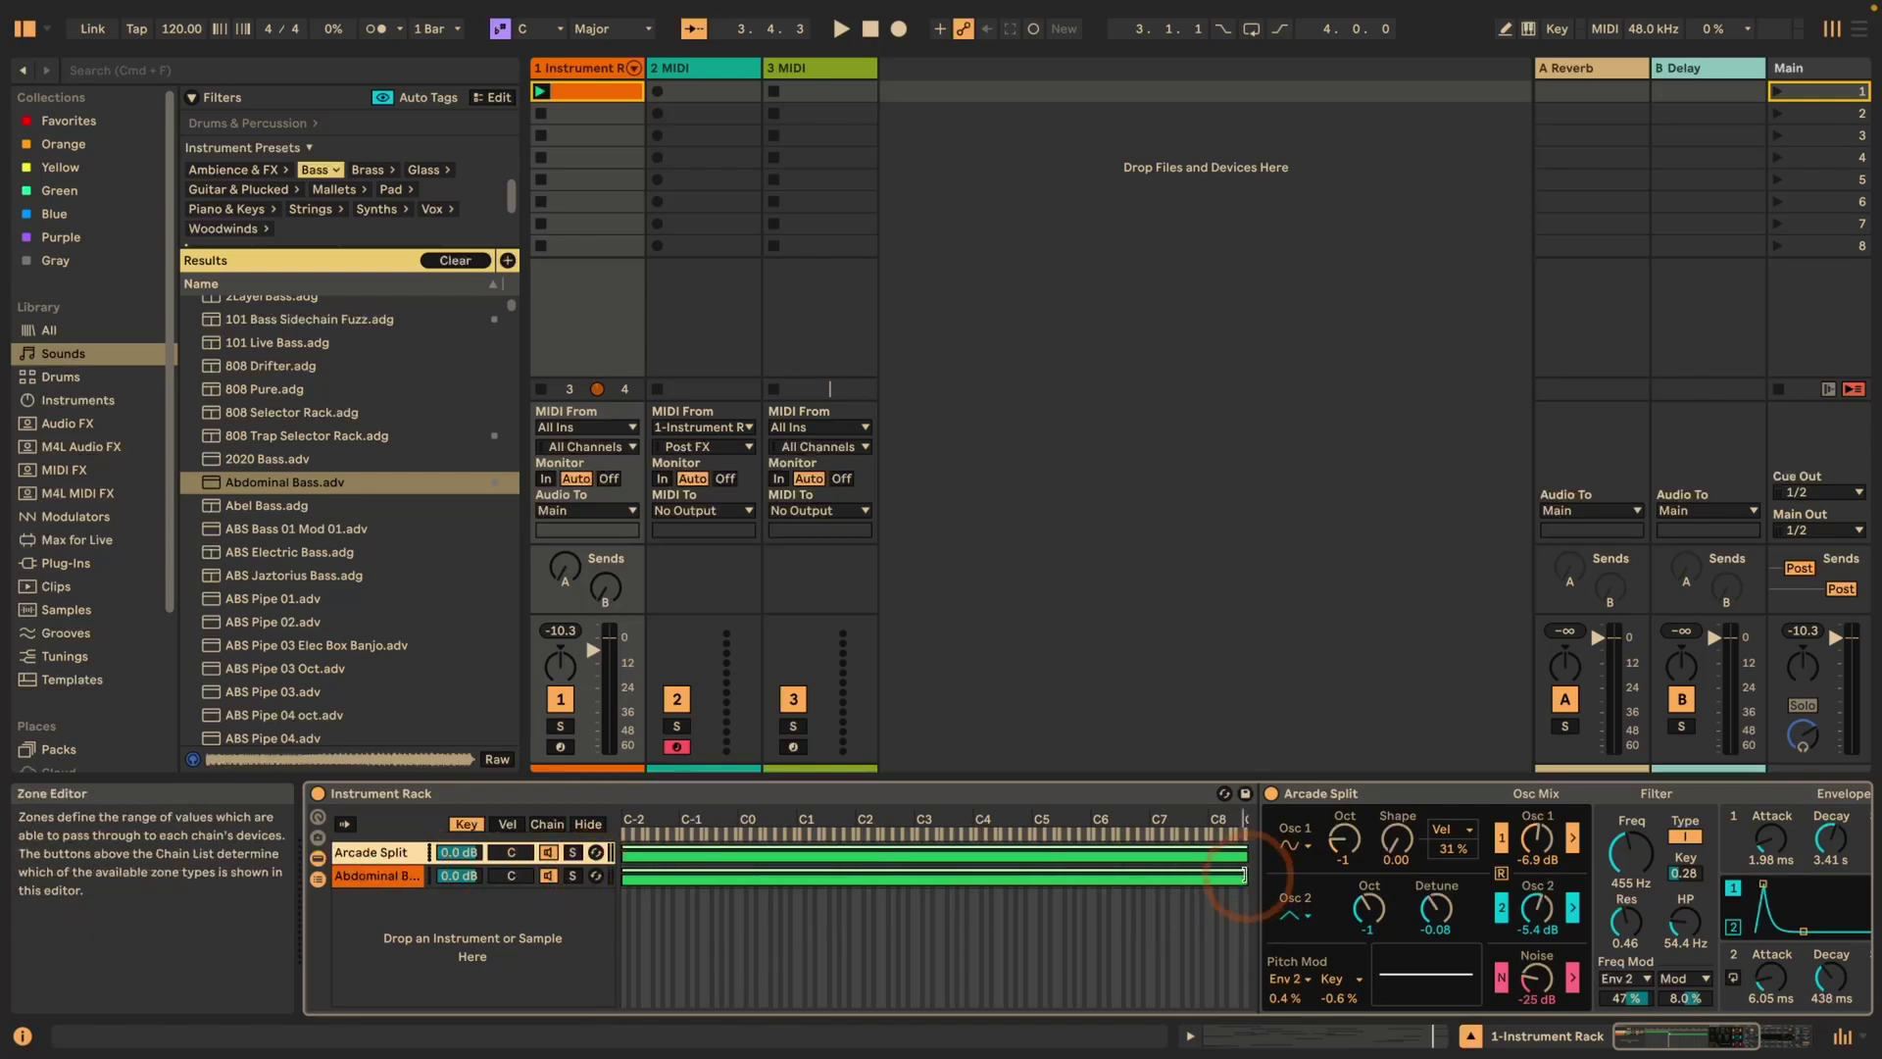
left_click_drag(1245, 874, 853, 872)
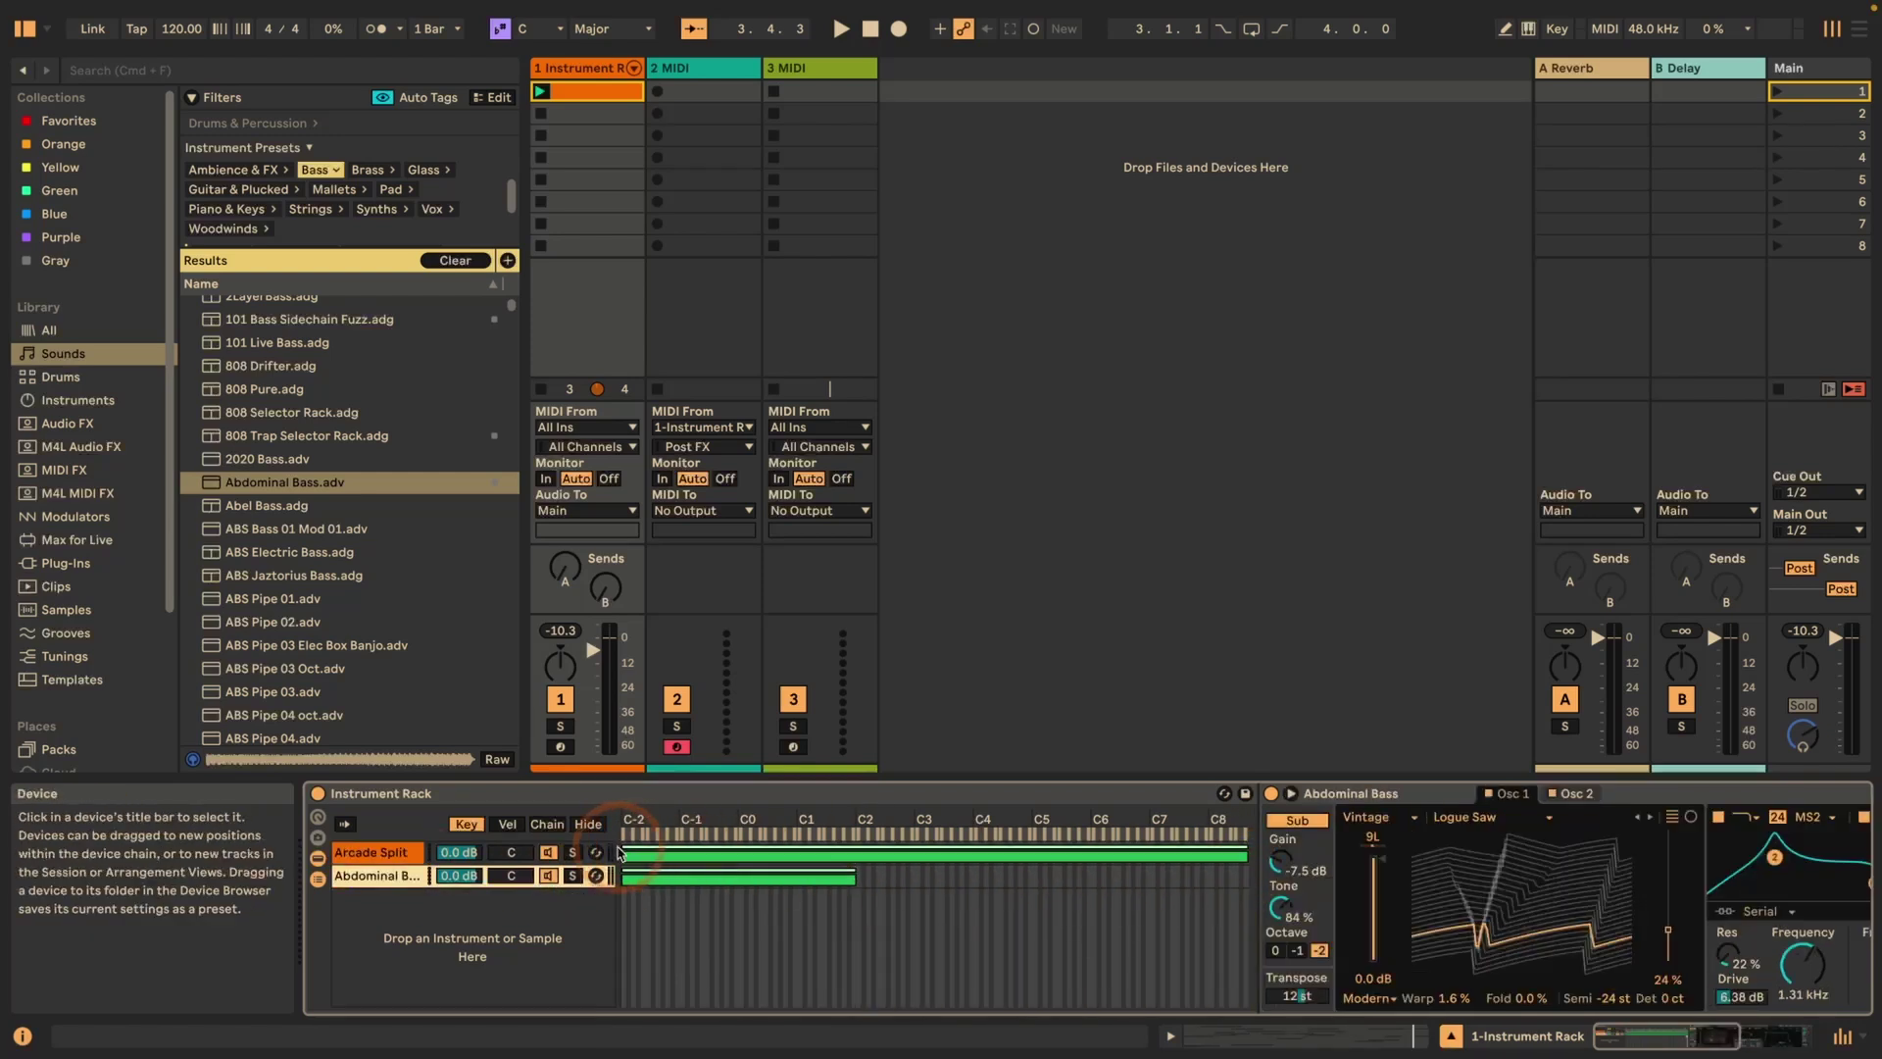
left_click_drag(624, 852, 855, 845)
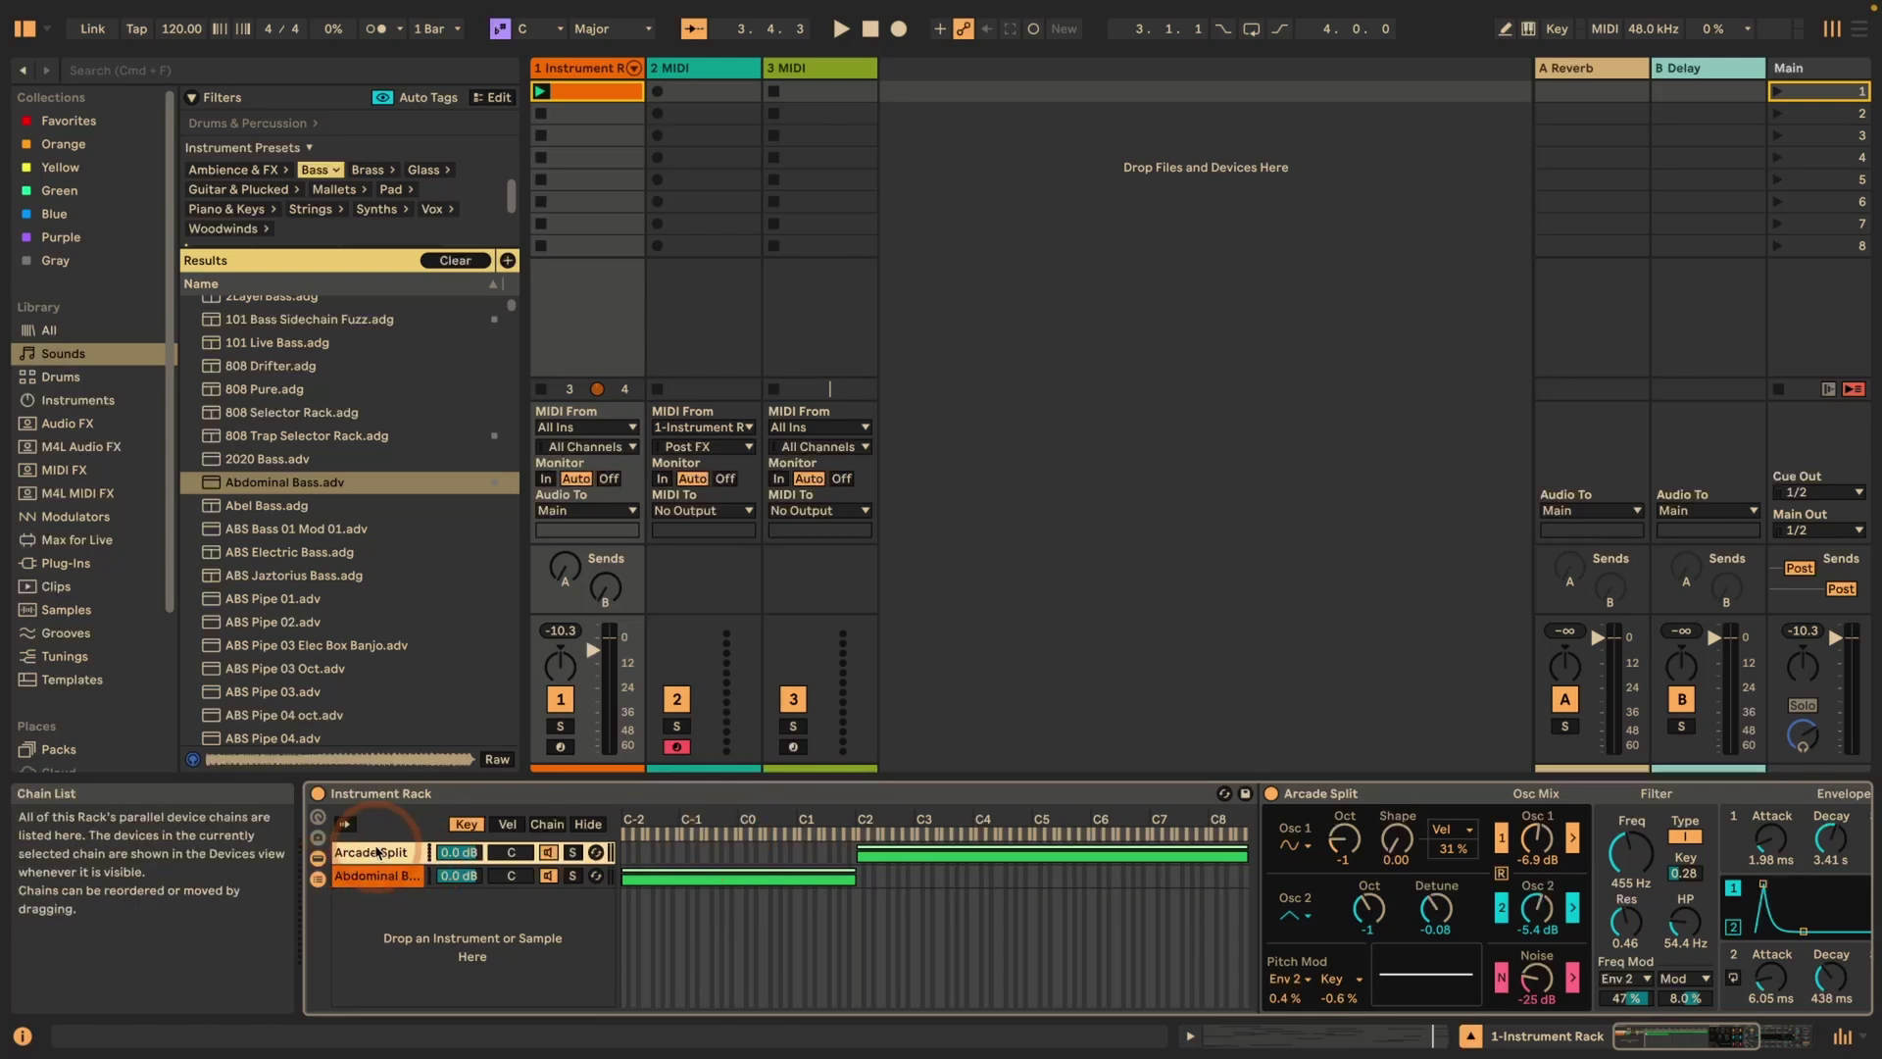
key("space")
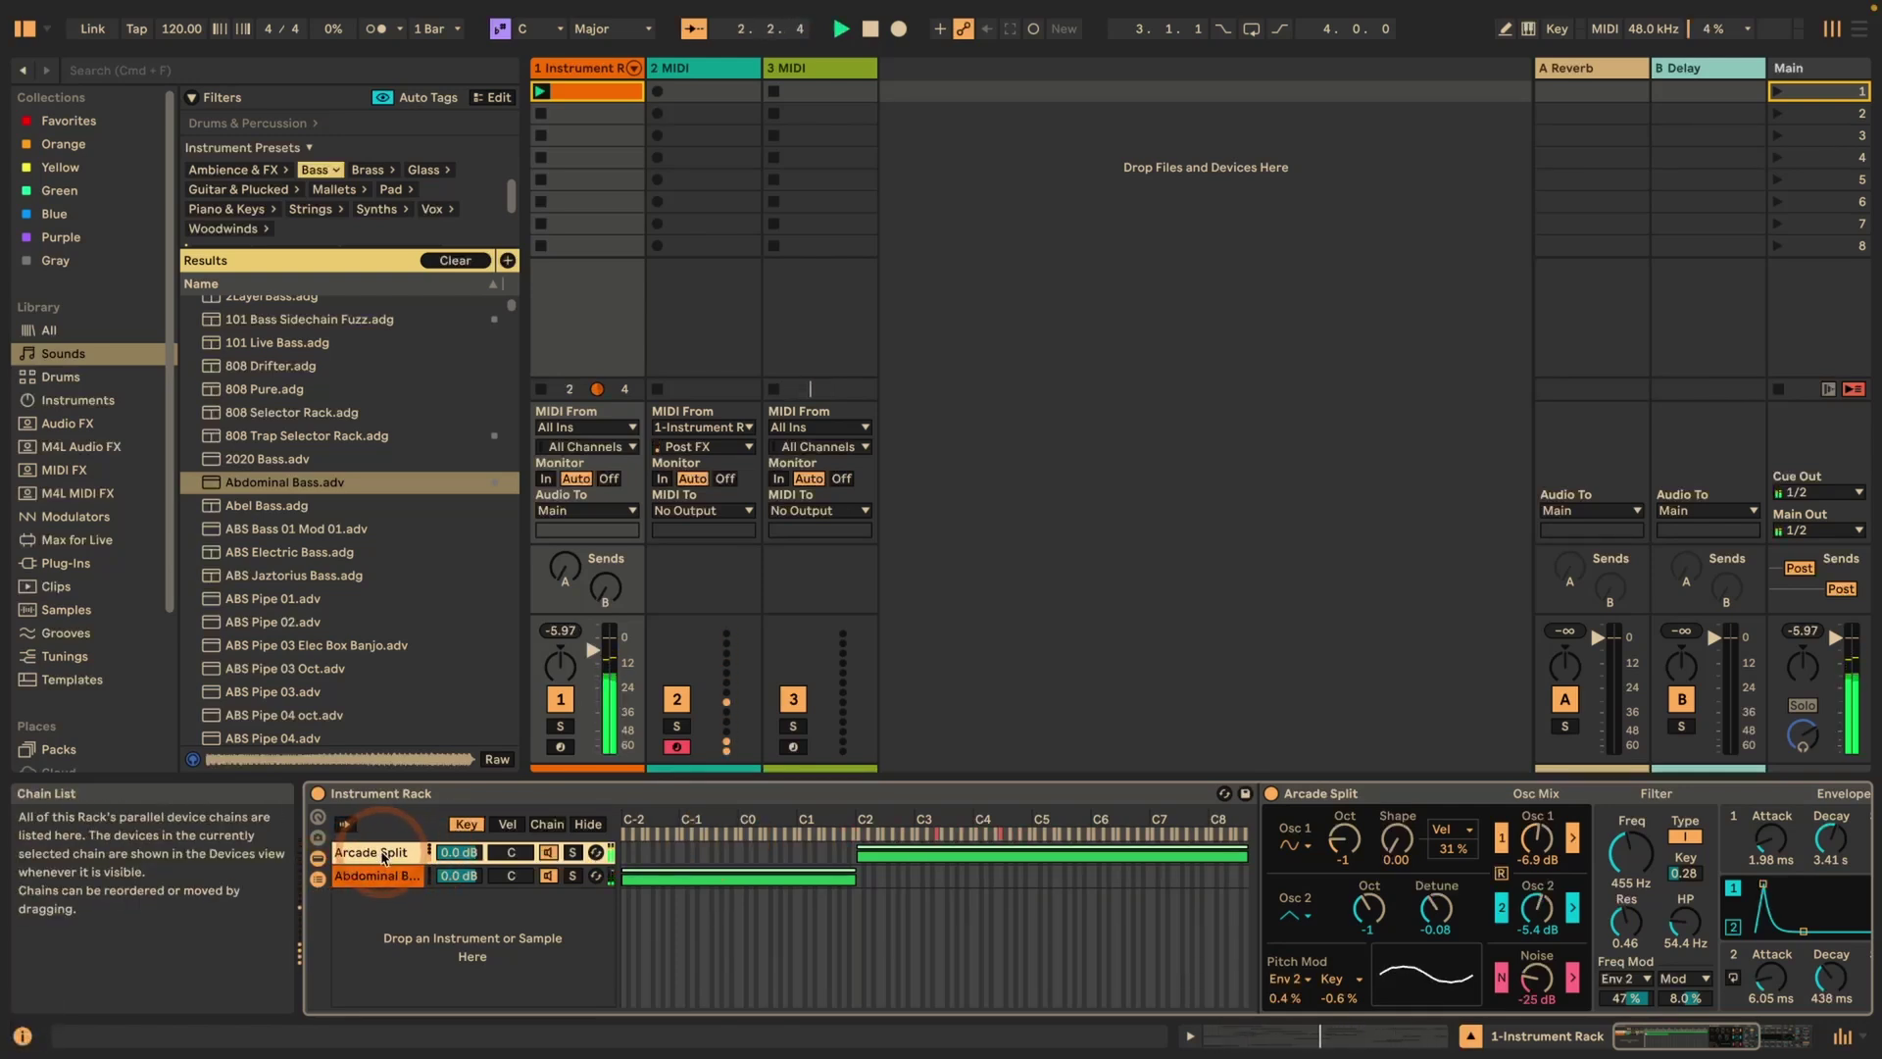
key("space")
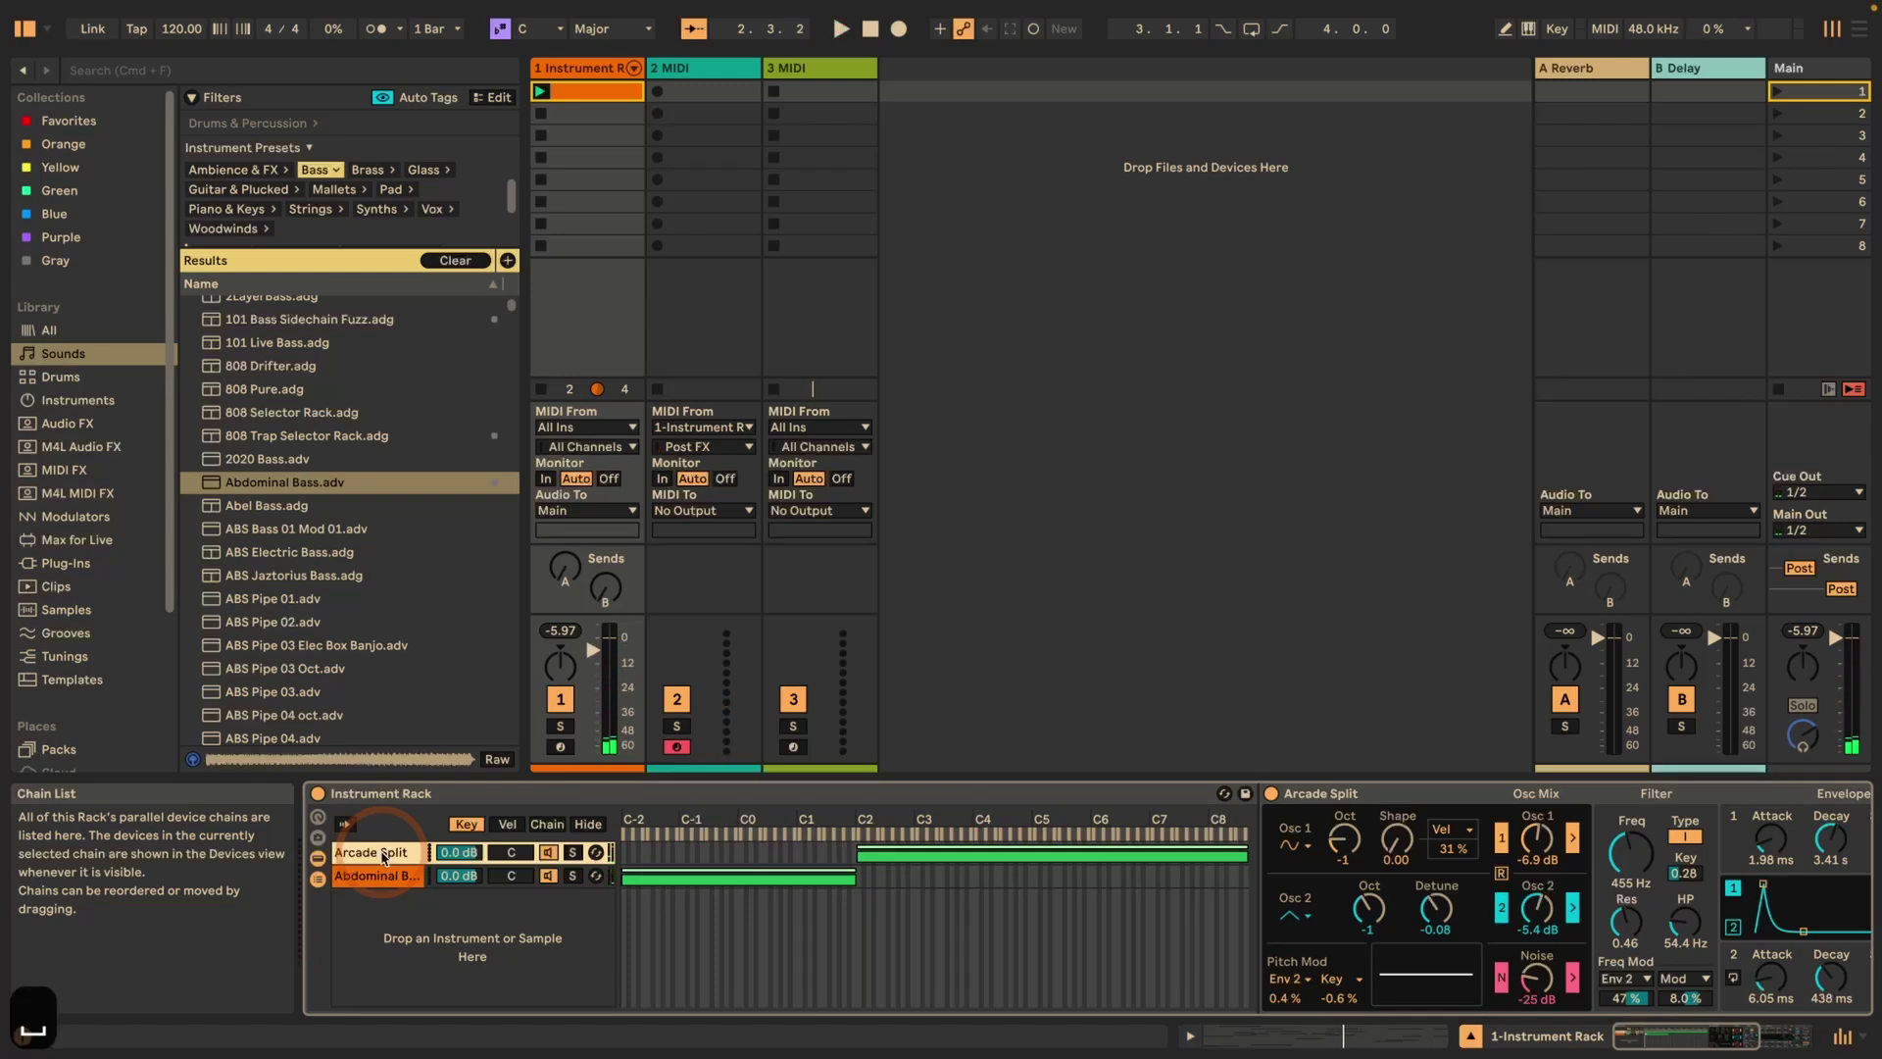
Step: Extend the bass zone up to C2, crossfade the two key zones, and play the split
mouse_move(850, 870)
left_mouse_down()
mouse_move(919, 875)
mouse_move(867, 868)
mouse_move(917, 840)
left_mouse_up()
left_click(859, 845)
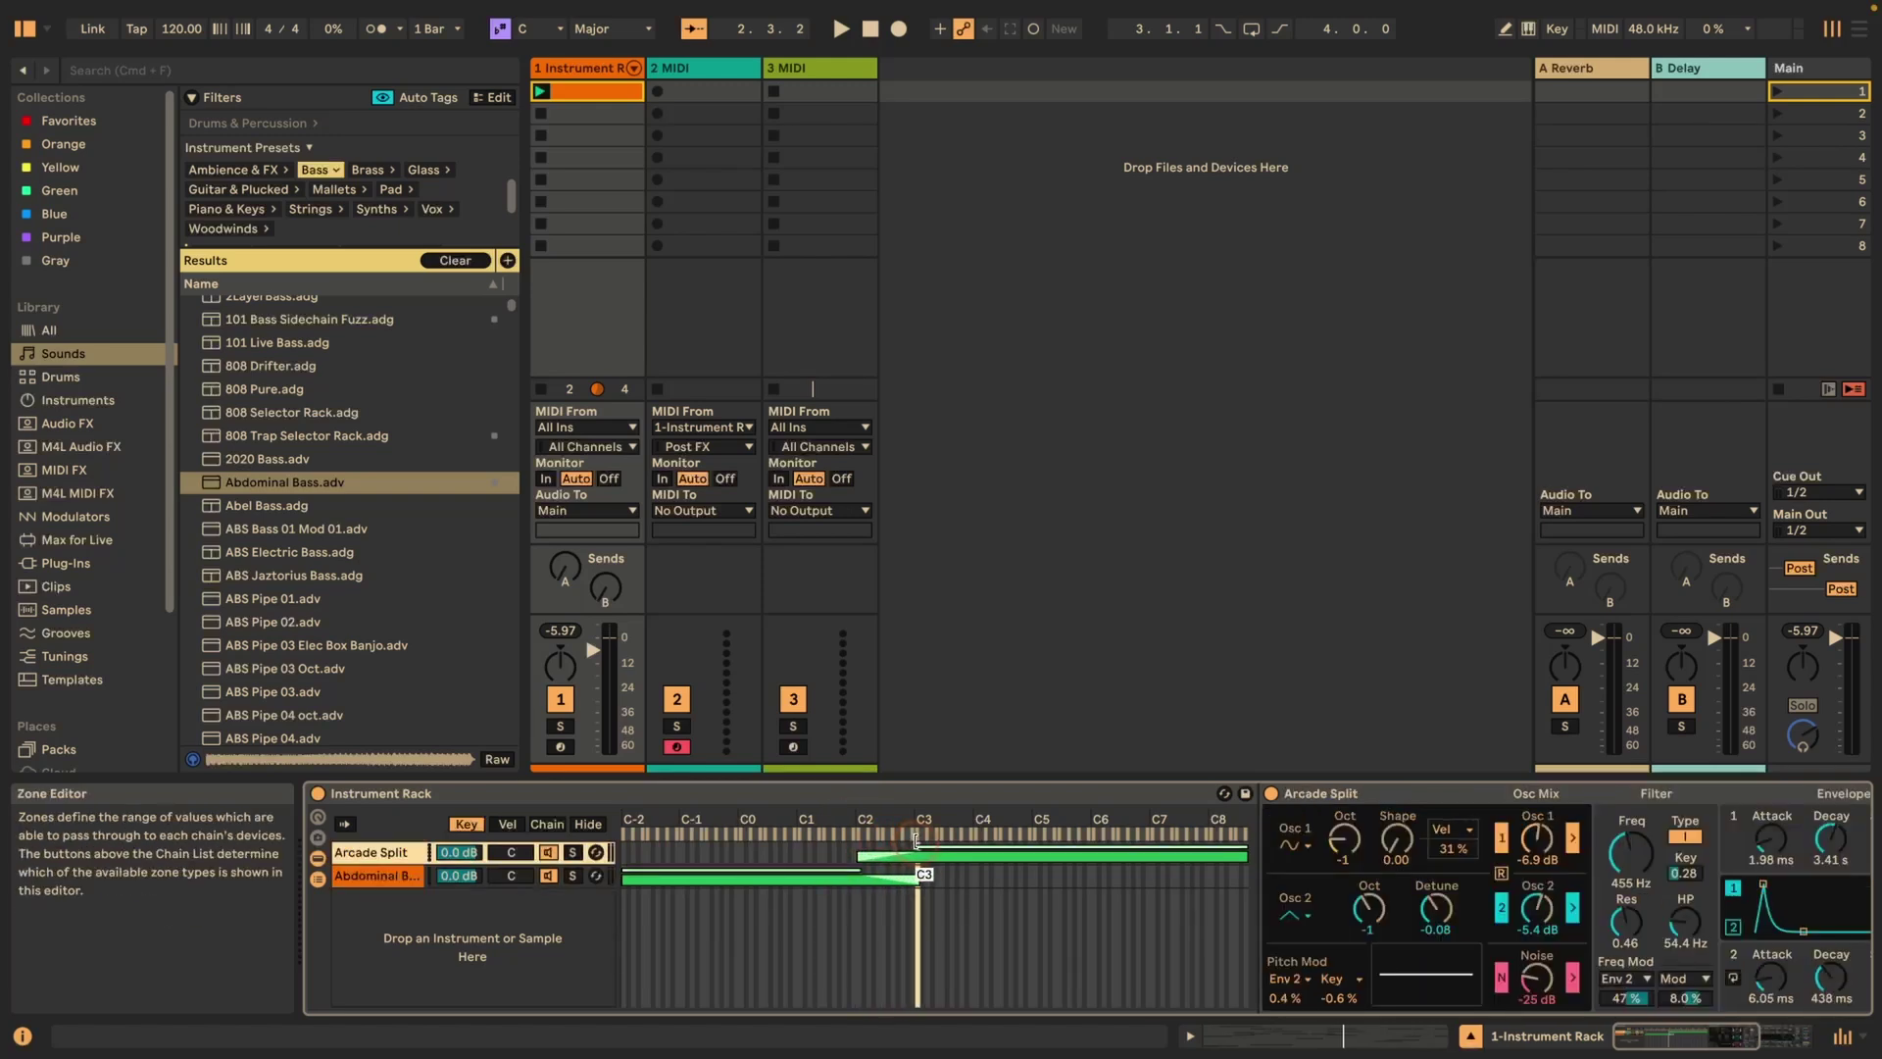
left_click(875, 870)
left_click(684, 796)
key("space")
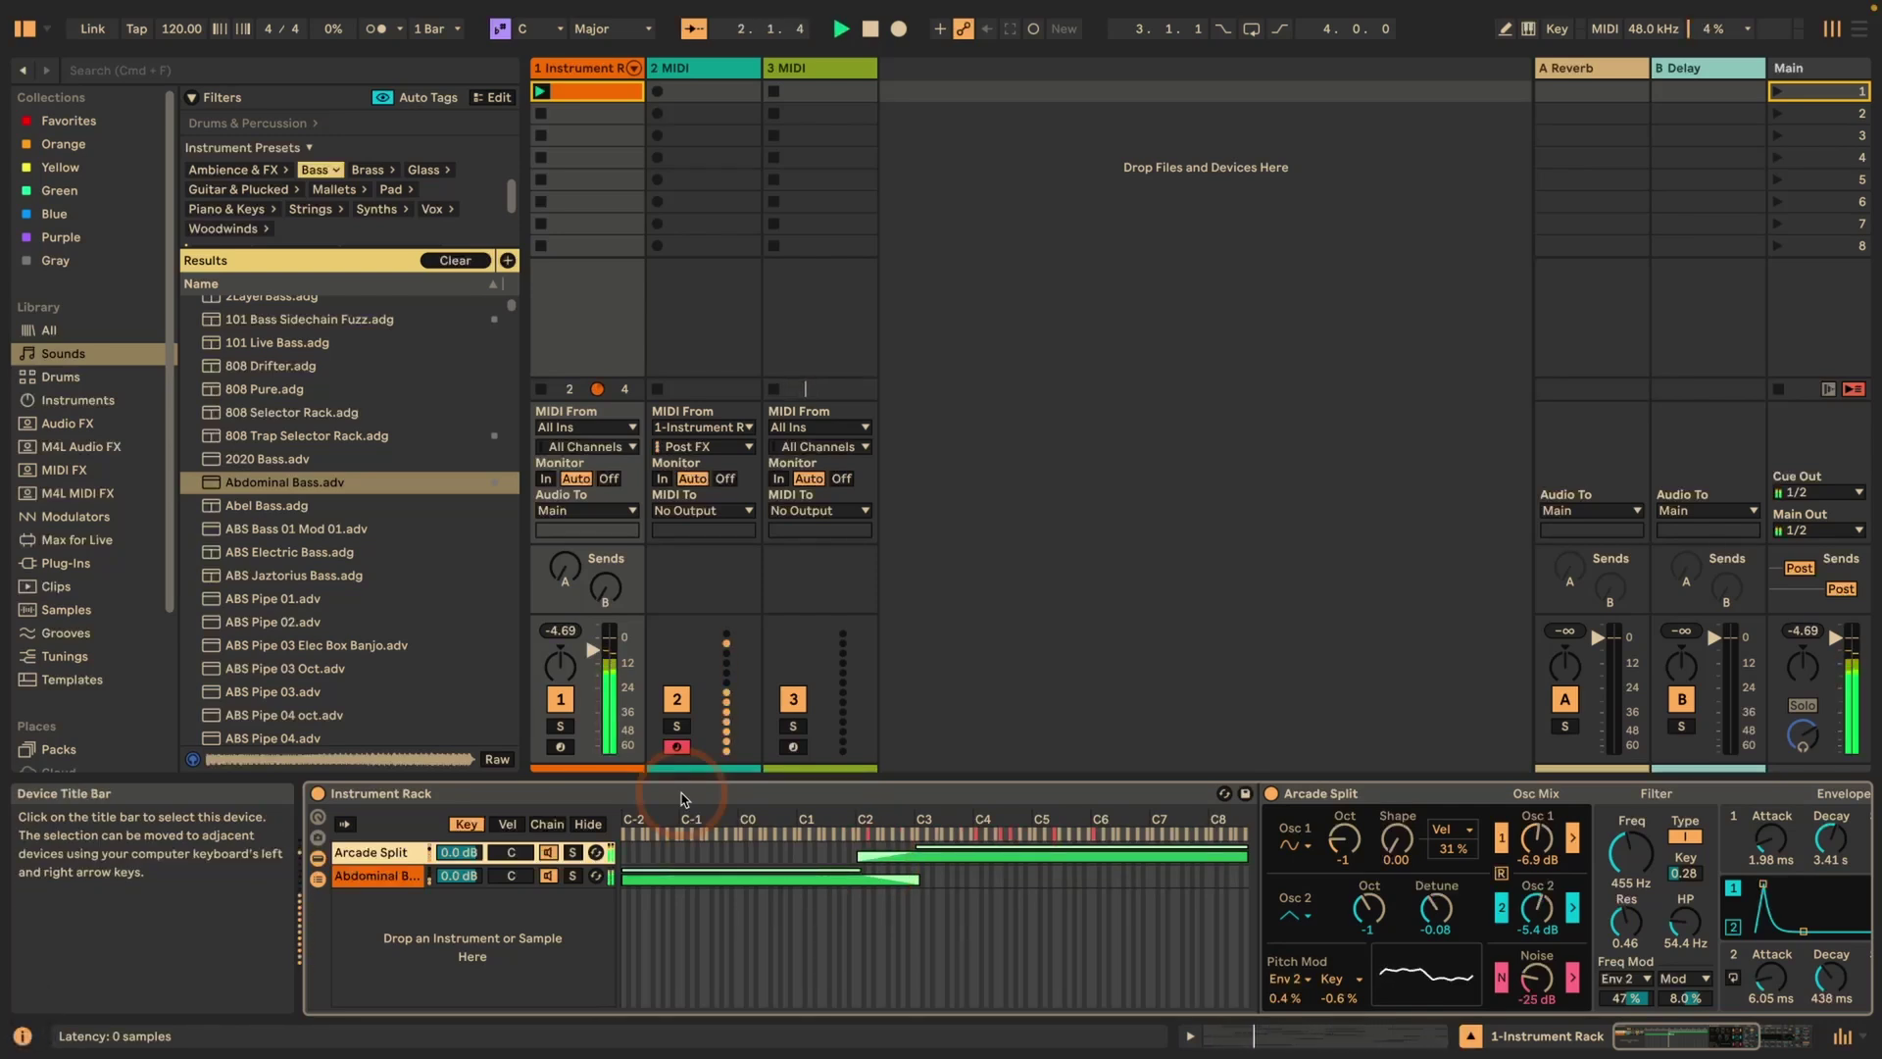
Step: Ungroup back to the plain Arcade Split device and list MIDI effects in the browser
key("super+shift+g")
left_click(21, 359)
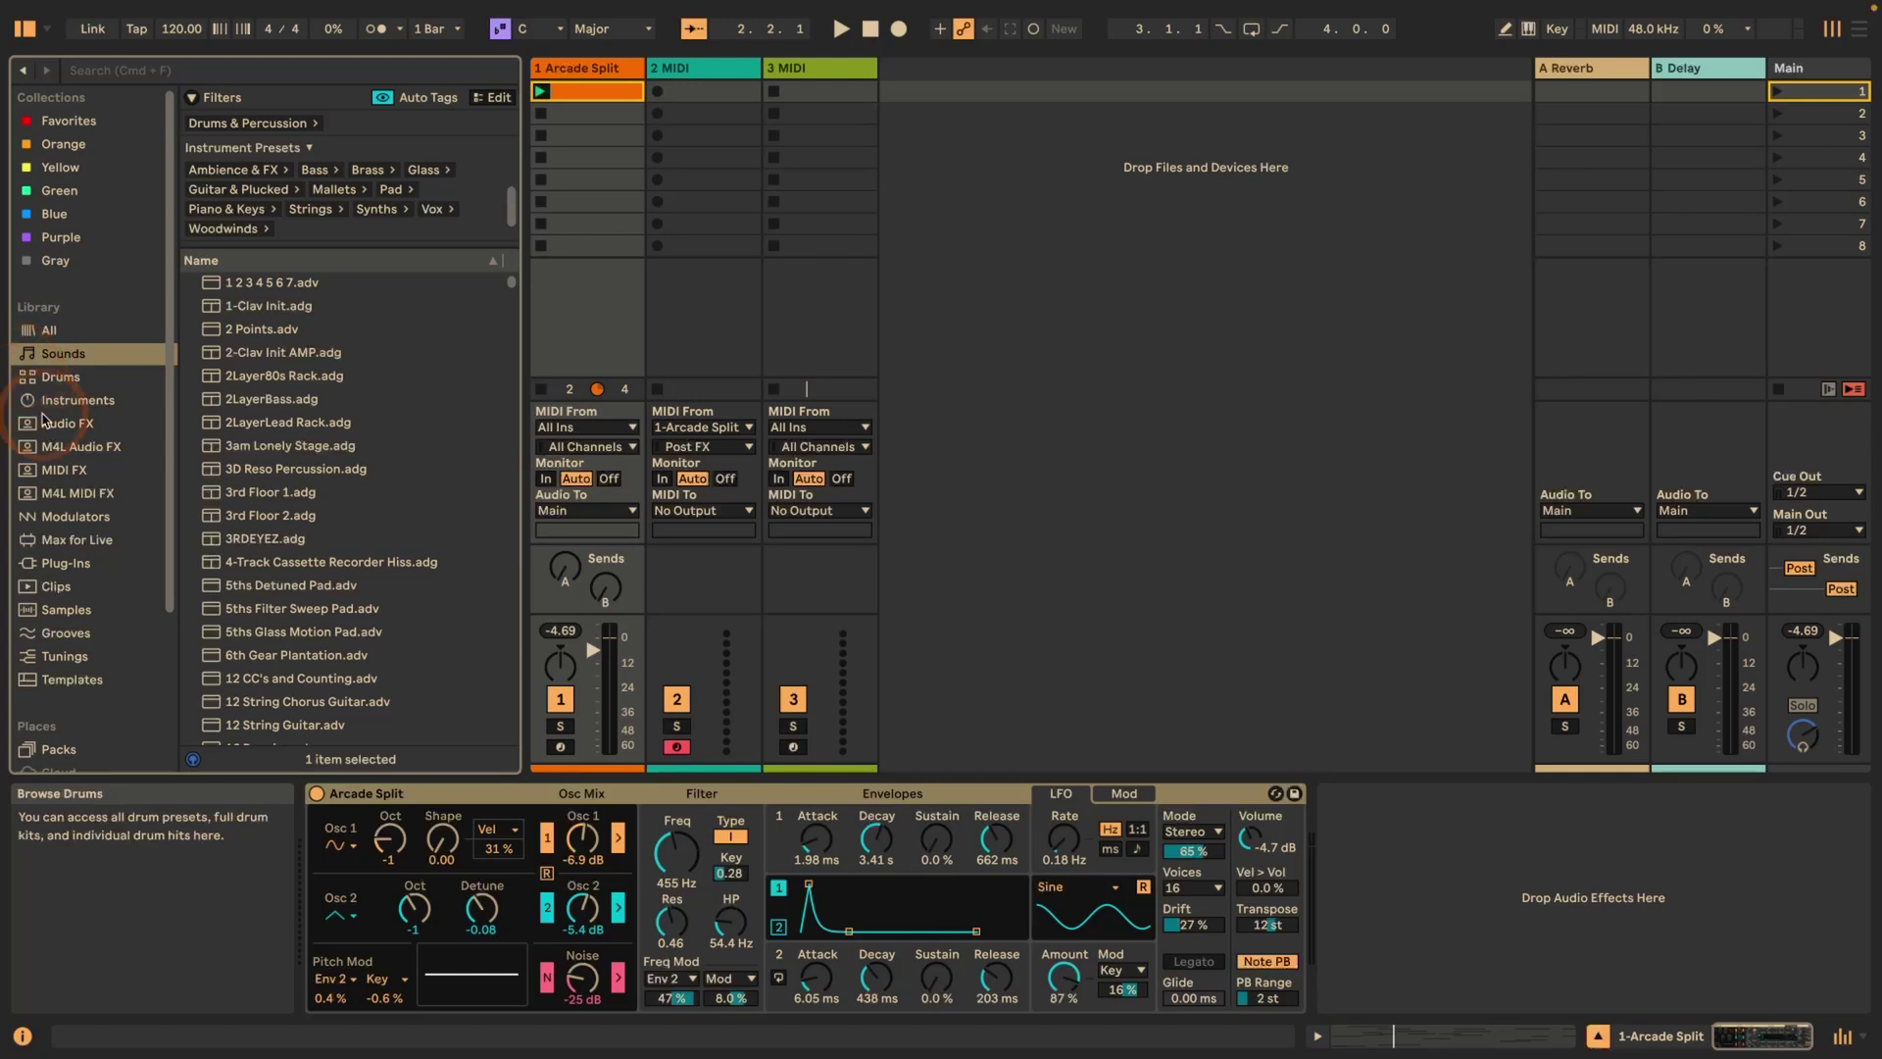
left_click(54, 470)
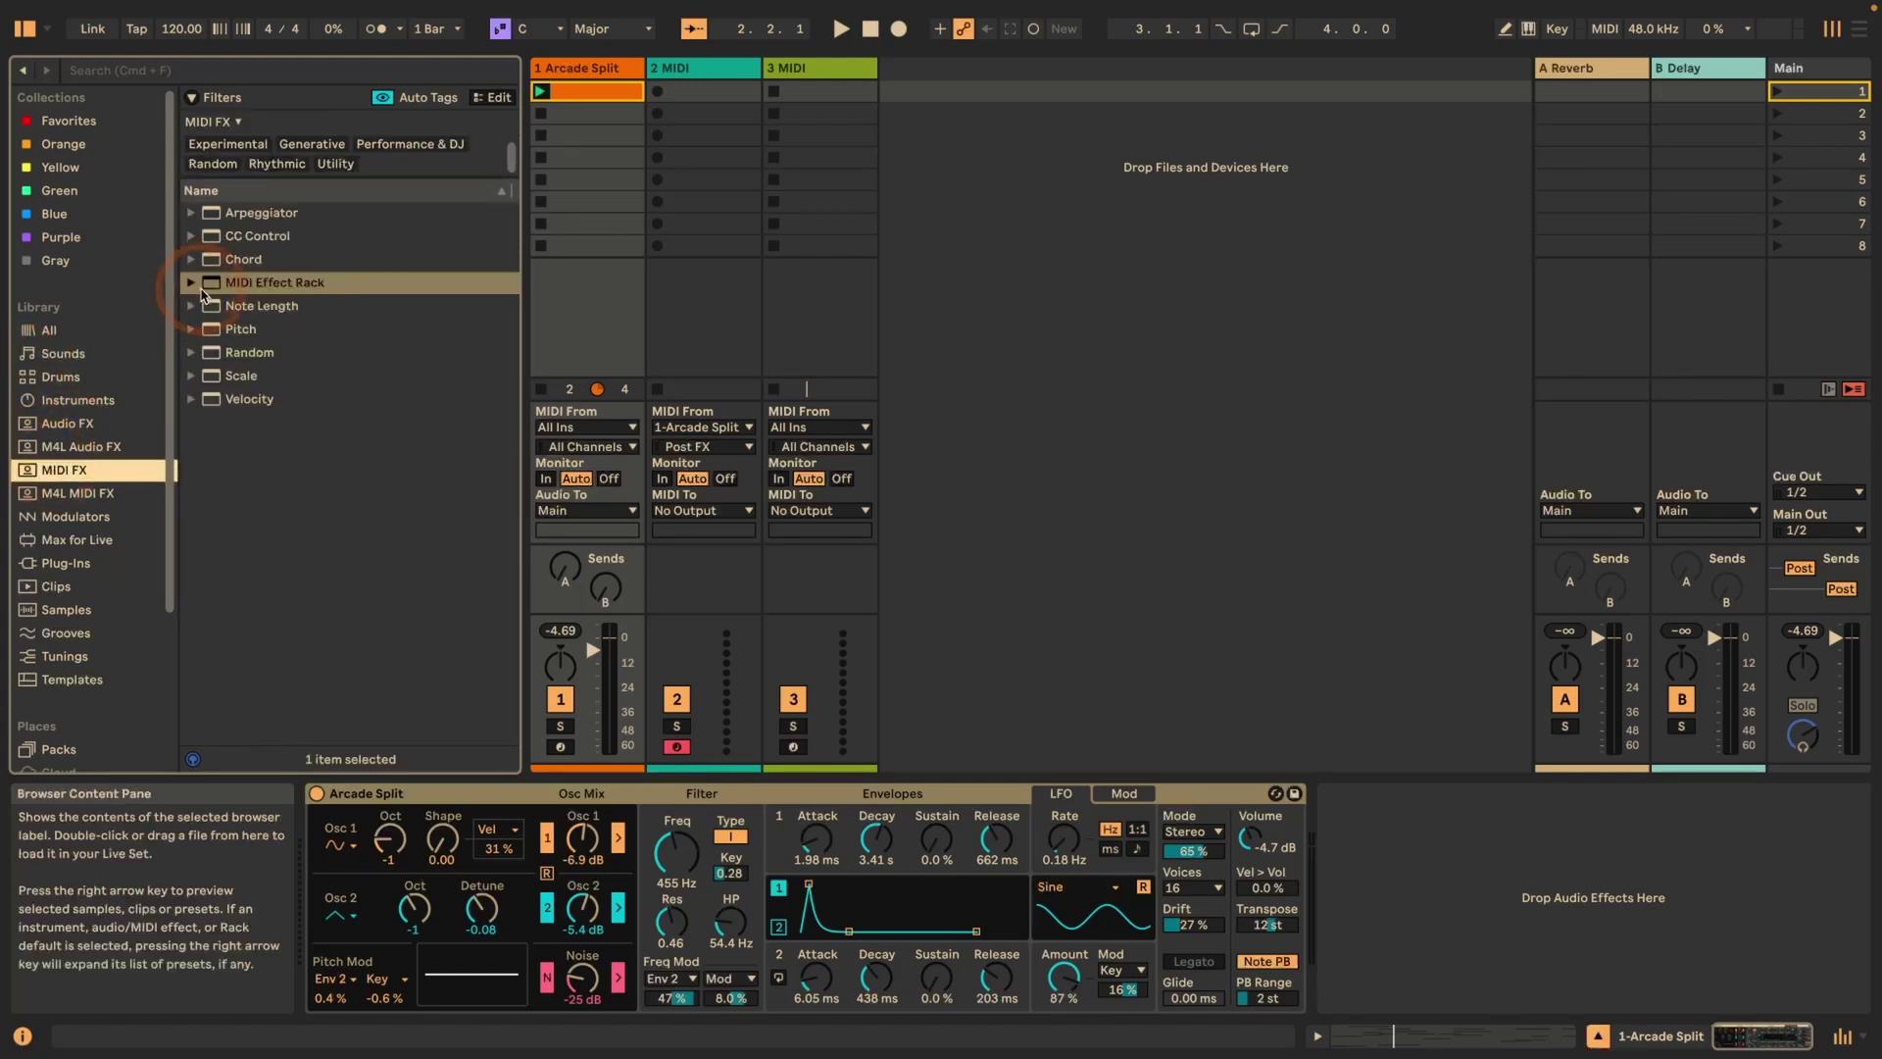
Step: Add Pitch before Arcade Split with 0 st transposition, lowest note C2 and a 24 st range
double_click(211, 330)
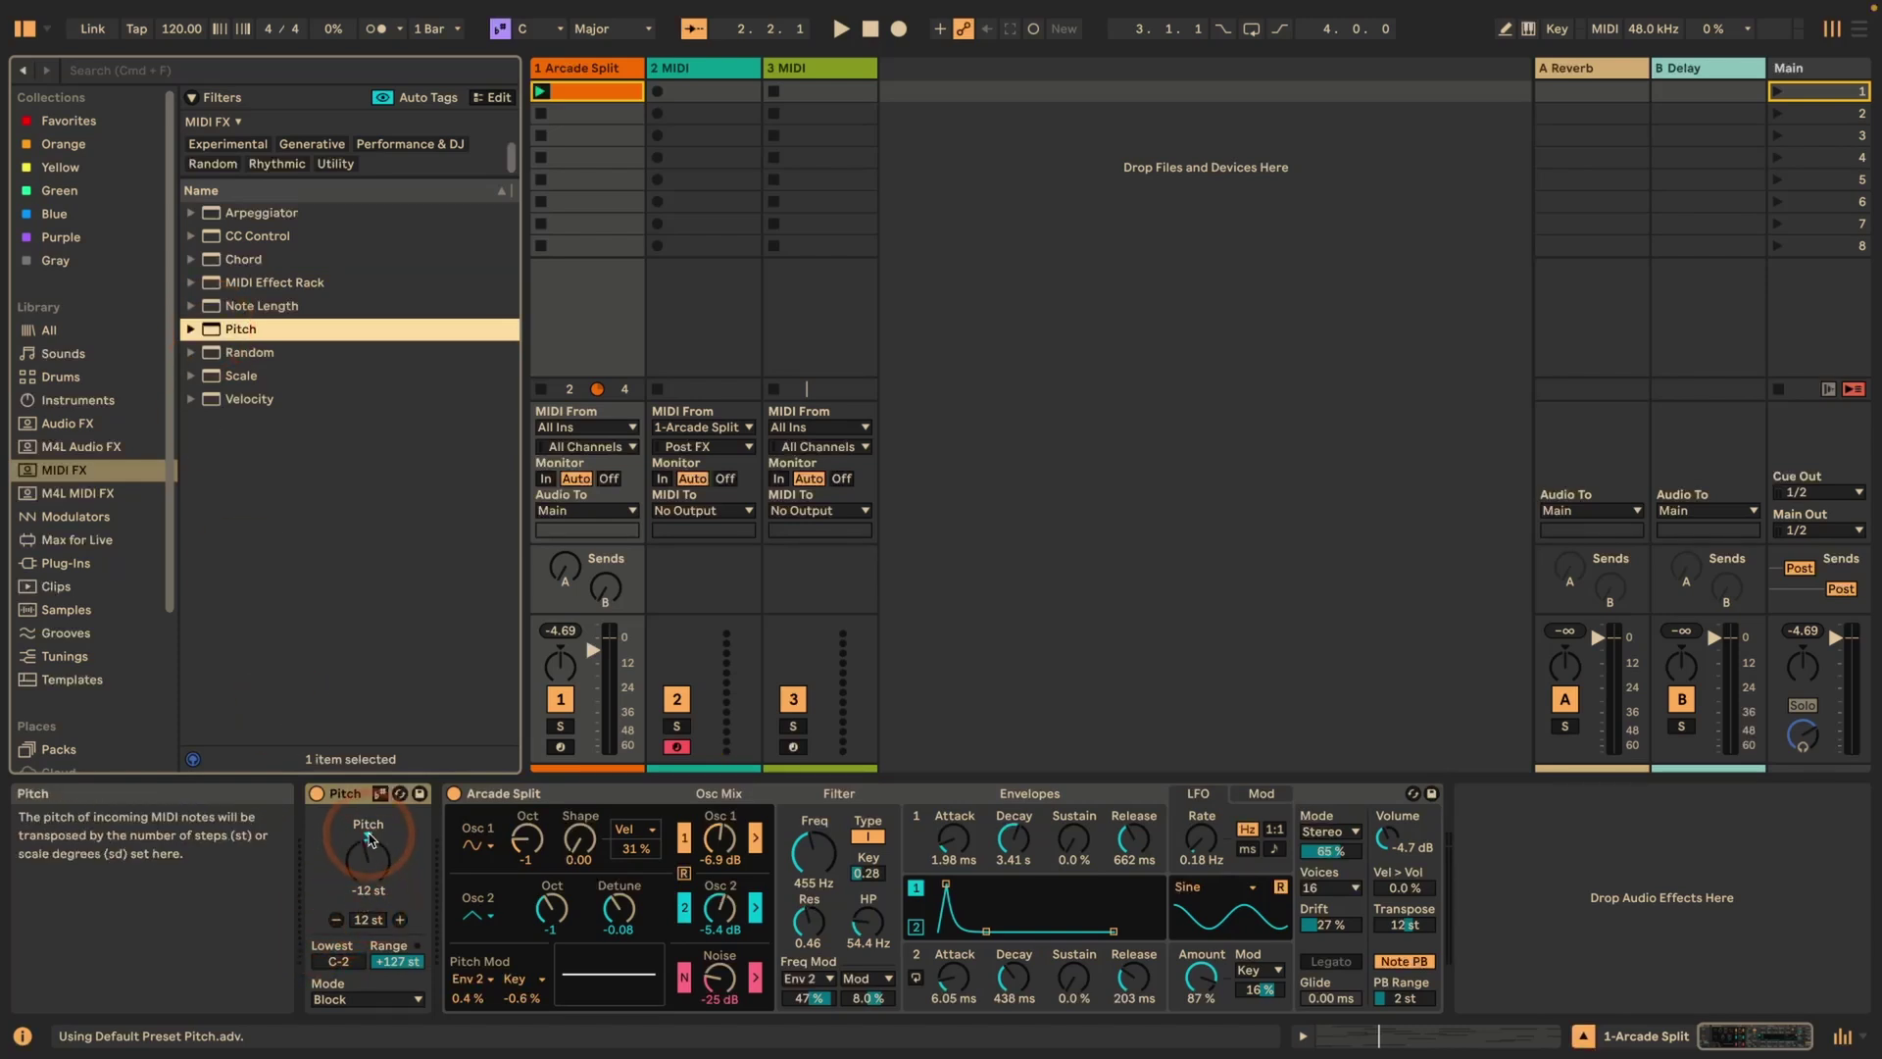
left_click_drag(371, 840, 362, 883)
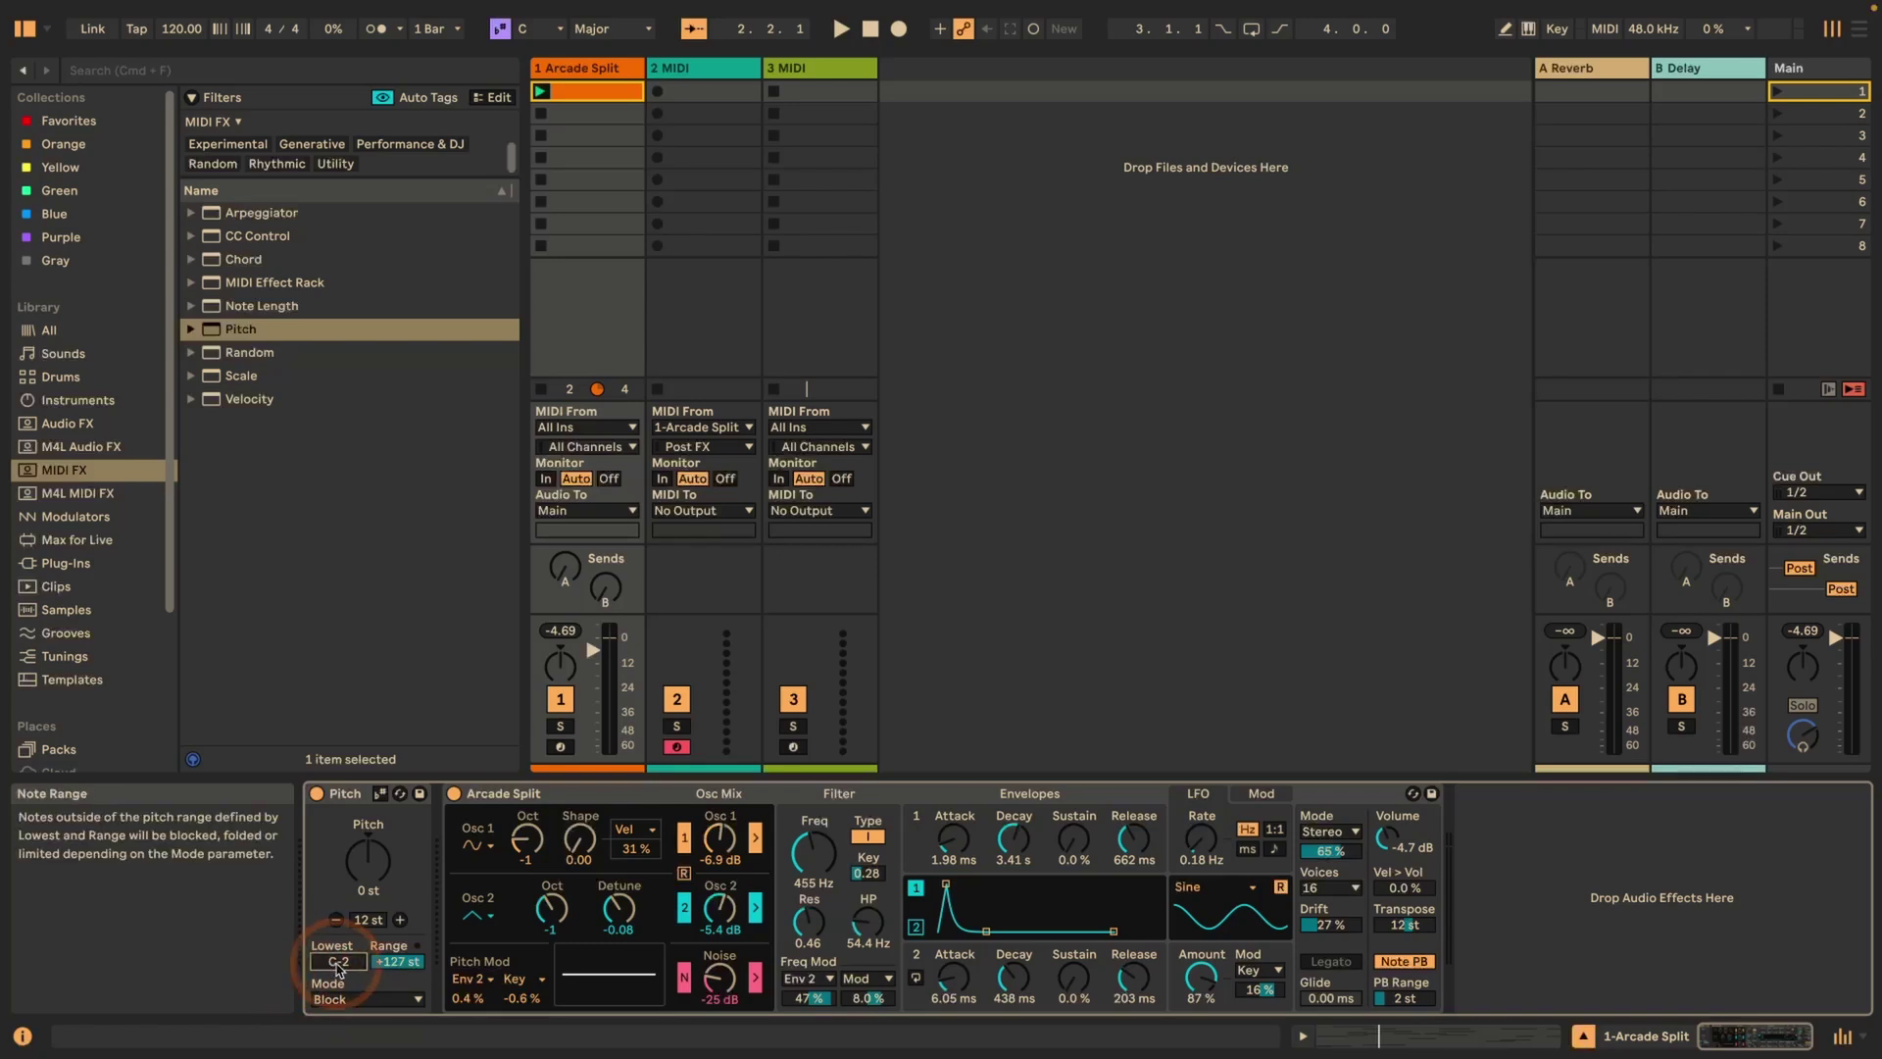
left_click_drag(338, 969, 338, 920)
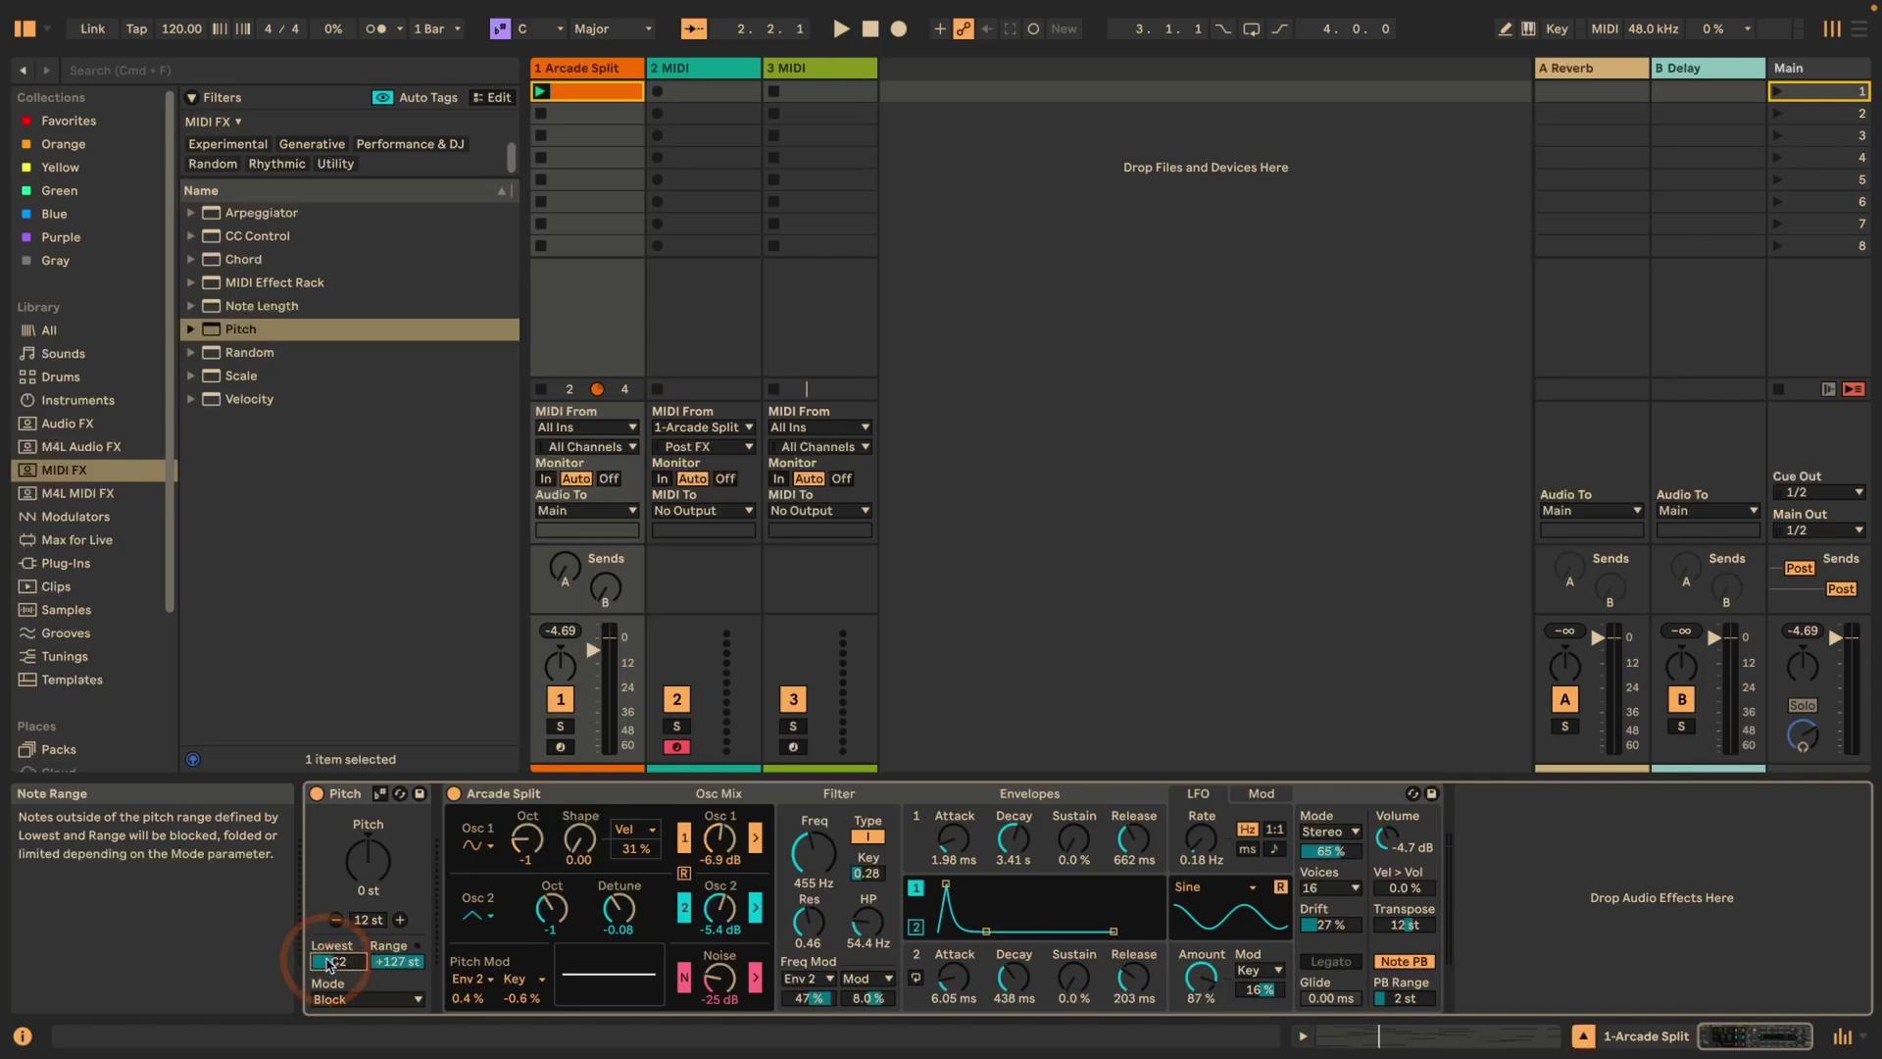
left_click(406, 964)
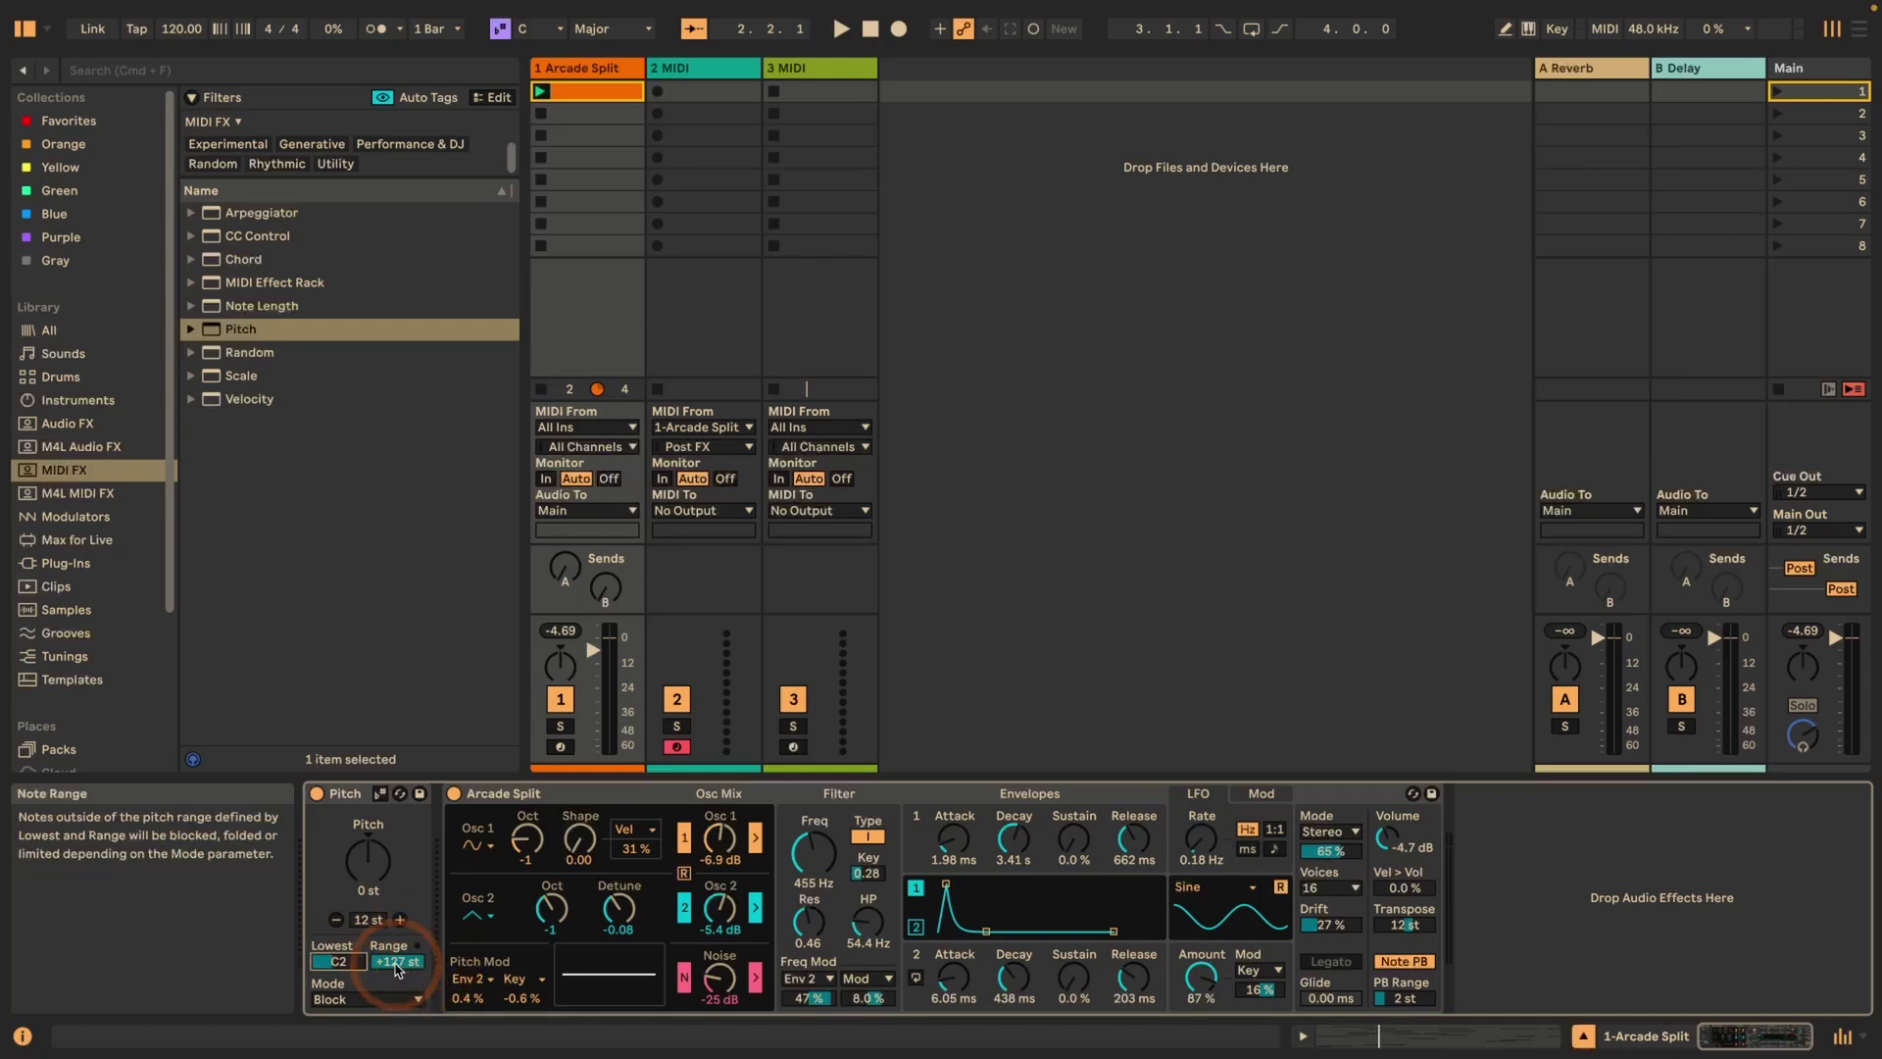
left_click(397, 965)
type("24")
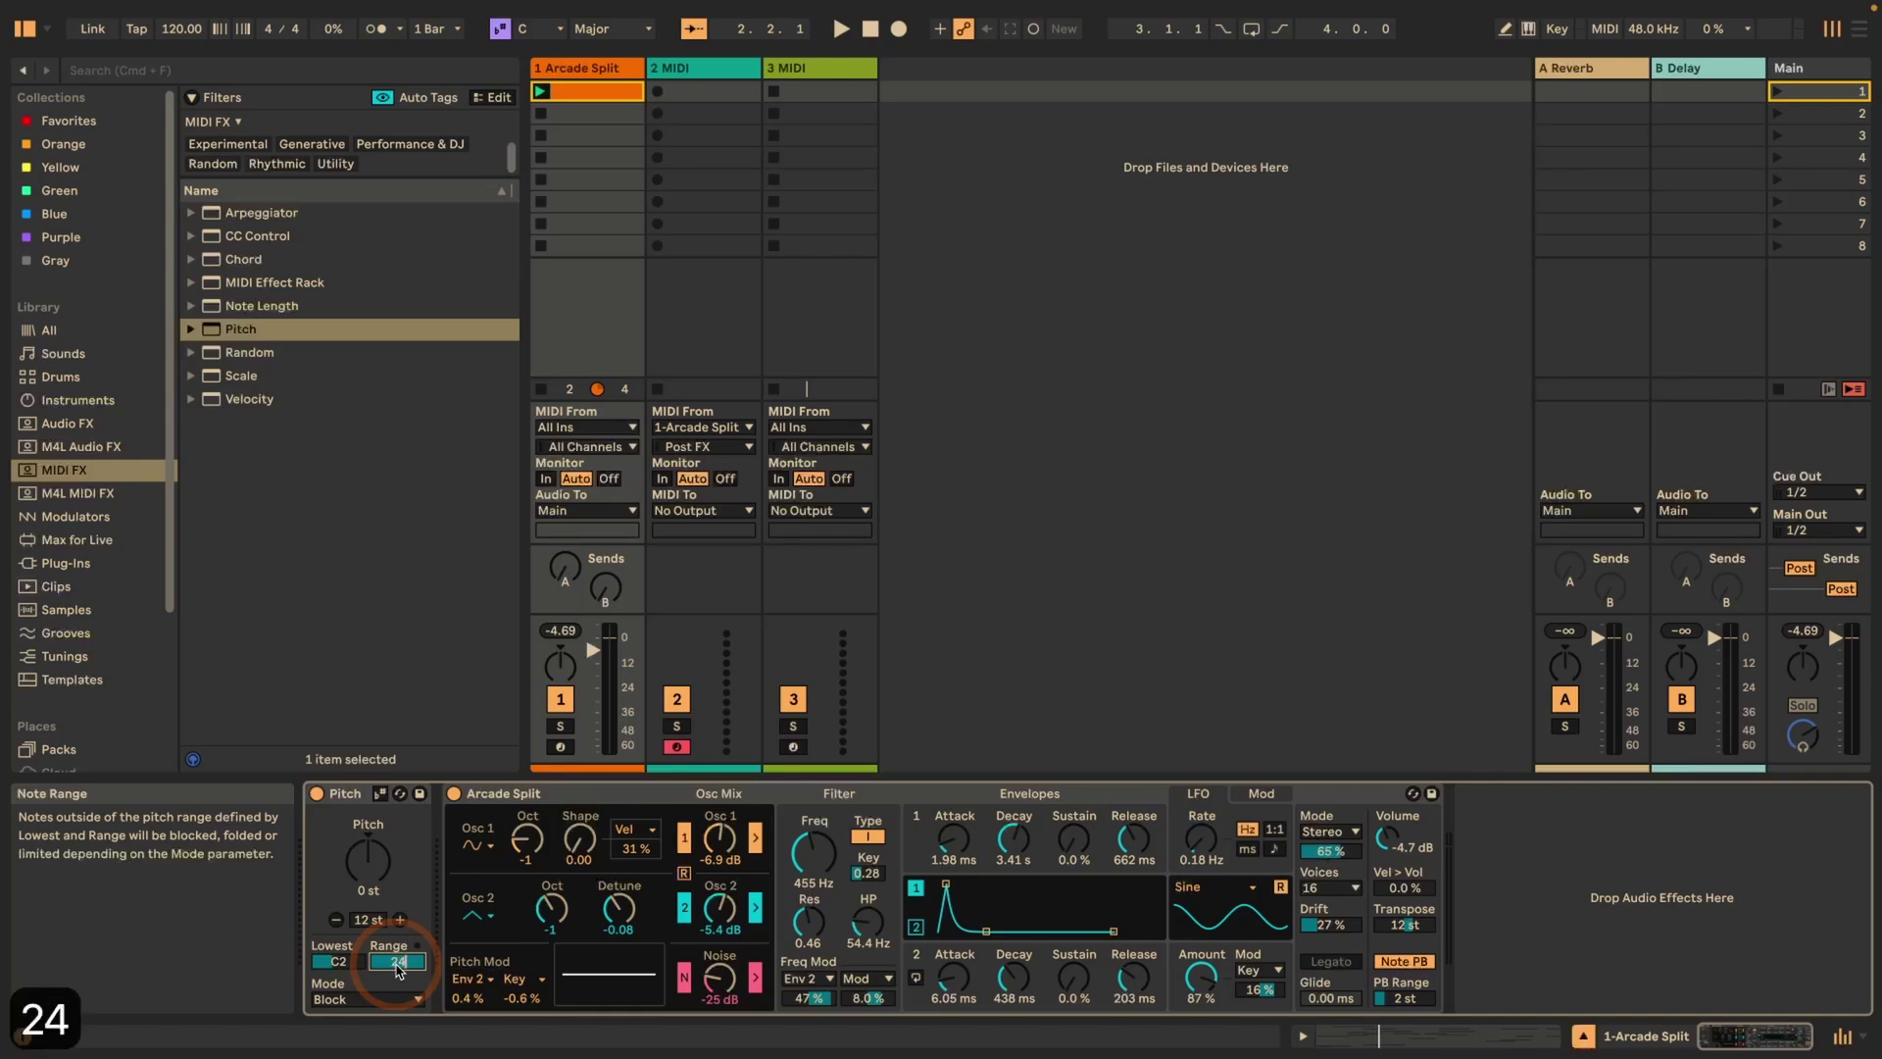
key("Return")
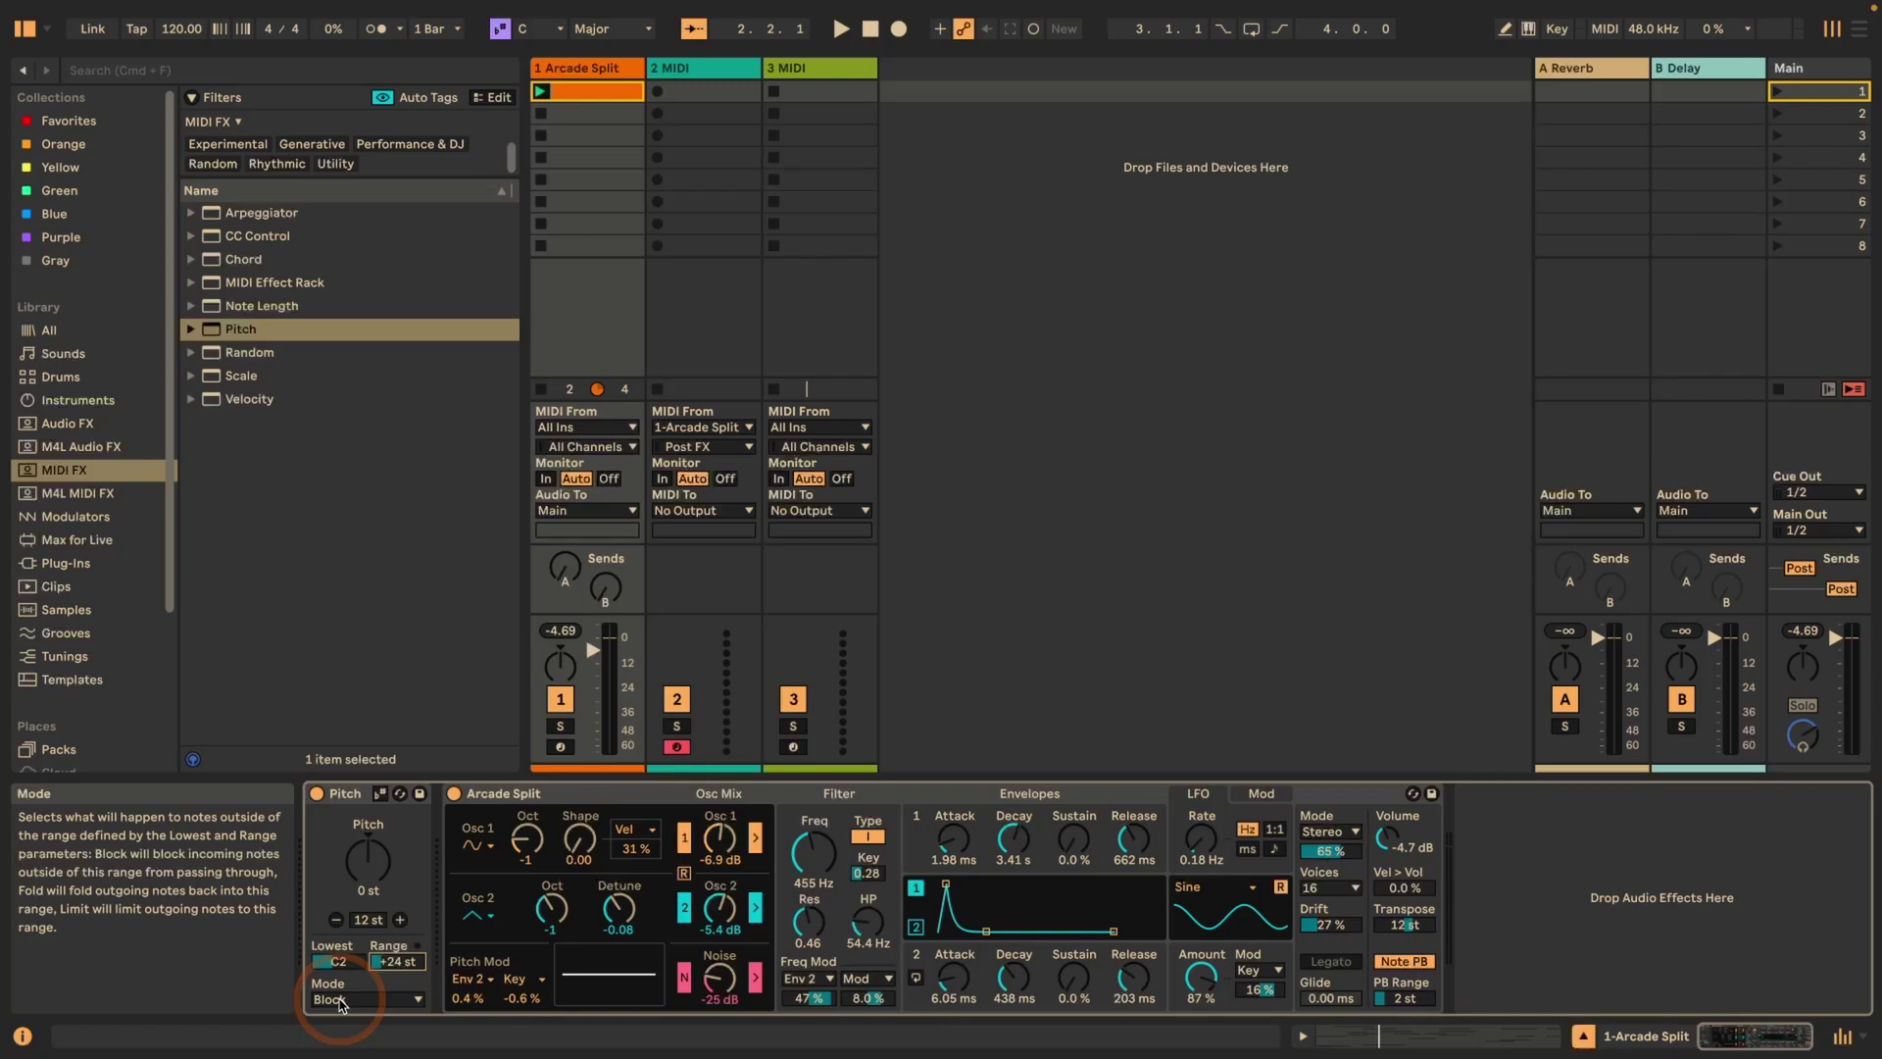
Step: Play the track, switch the Pitch Mode to Fold, and view the clip's notes
key("space")
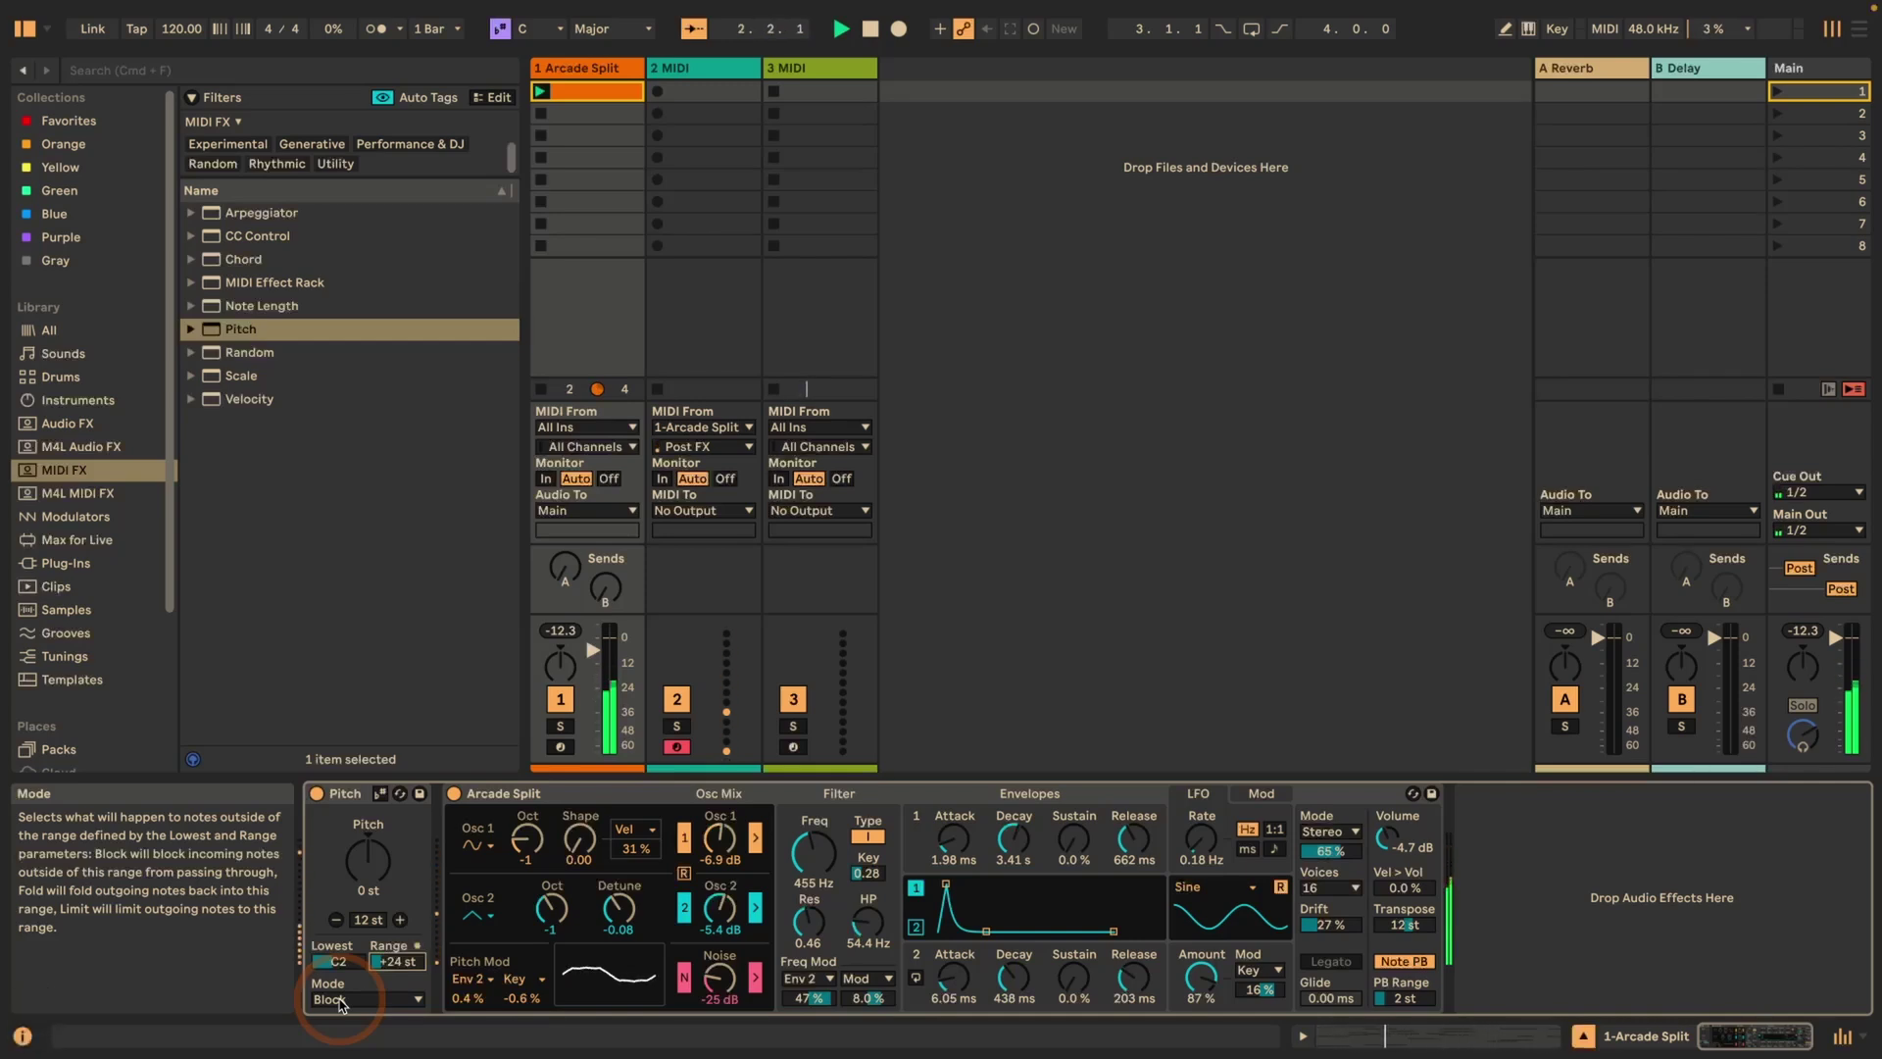
left_click(339, 1000)
left_click(329, 964)
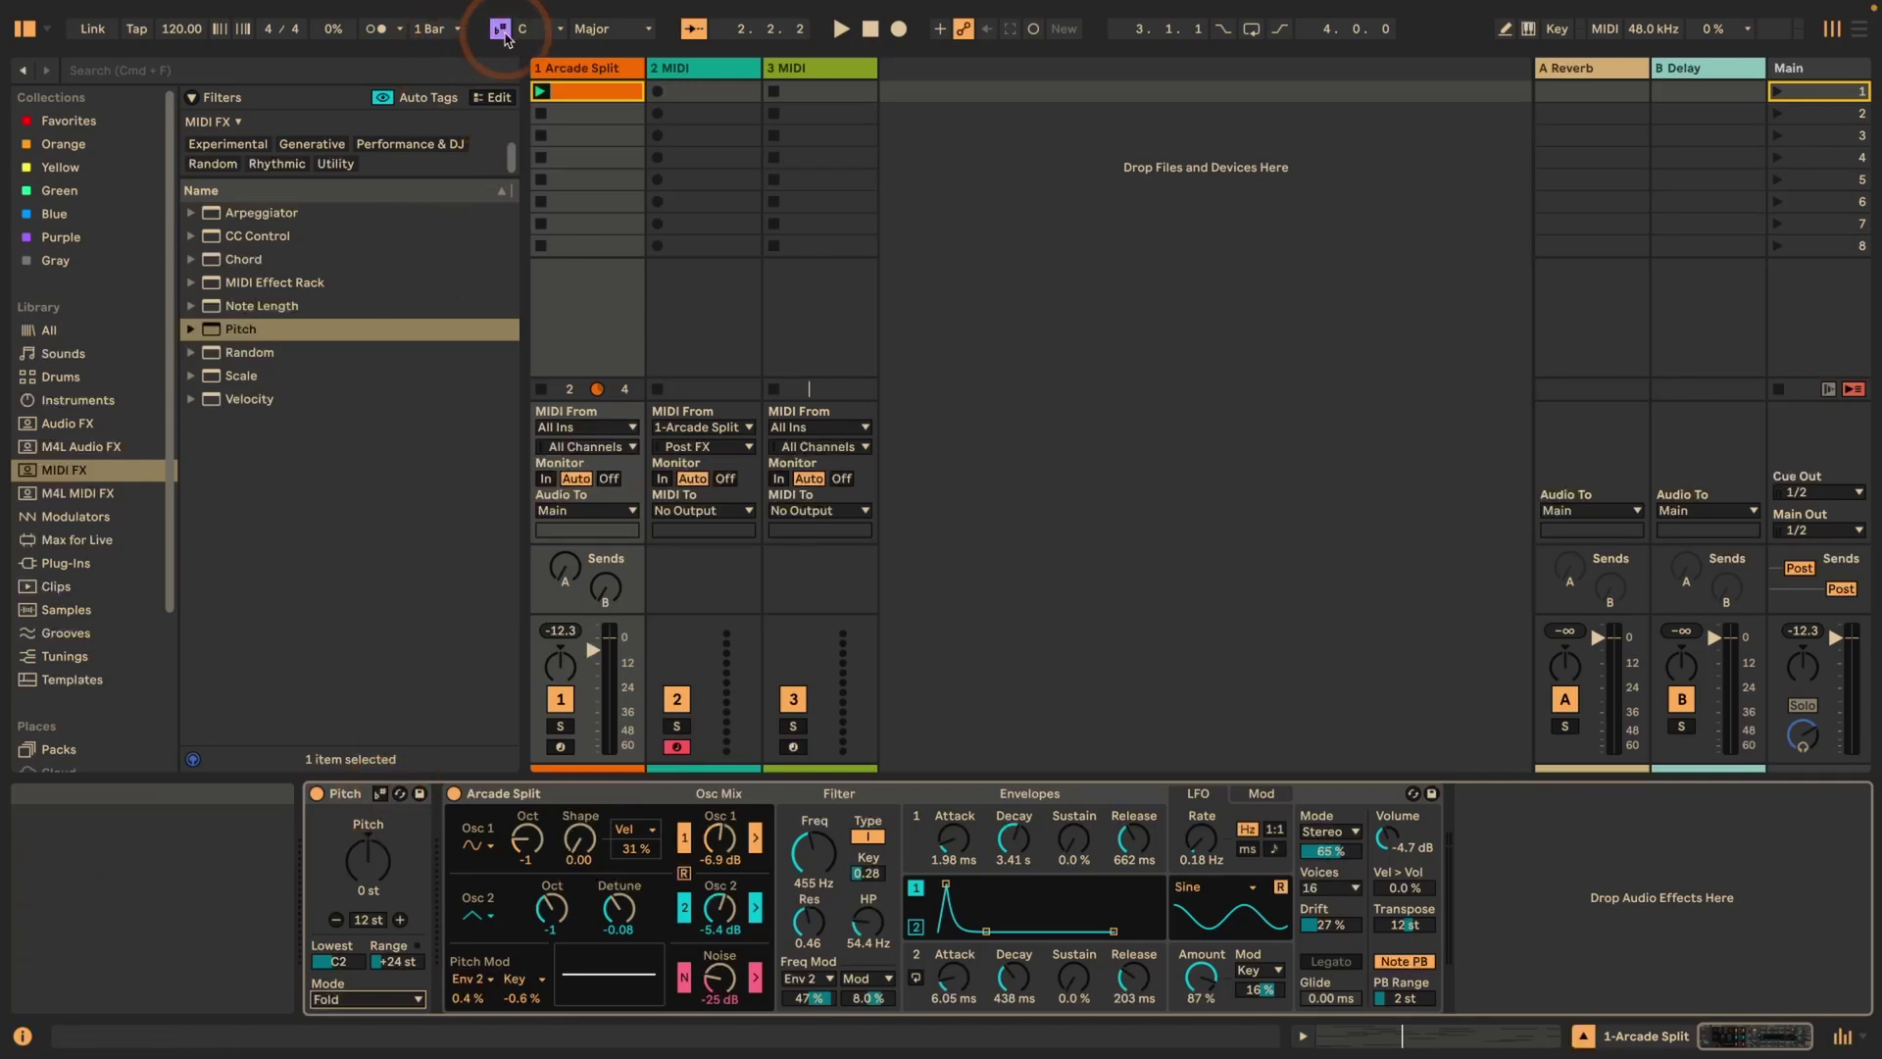
double_click(574, 94)
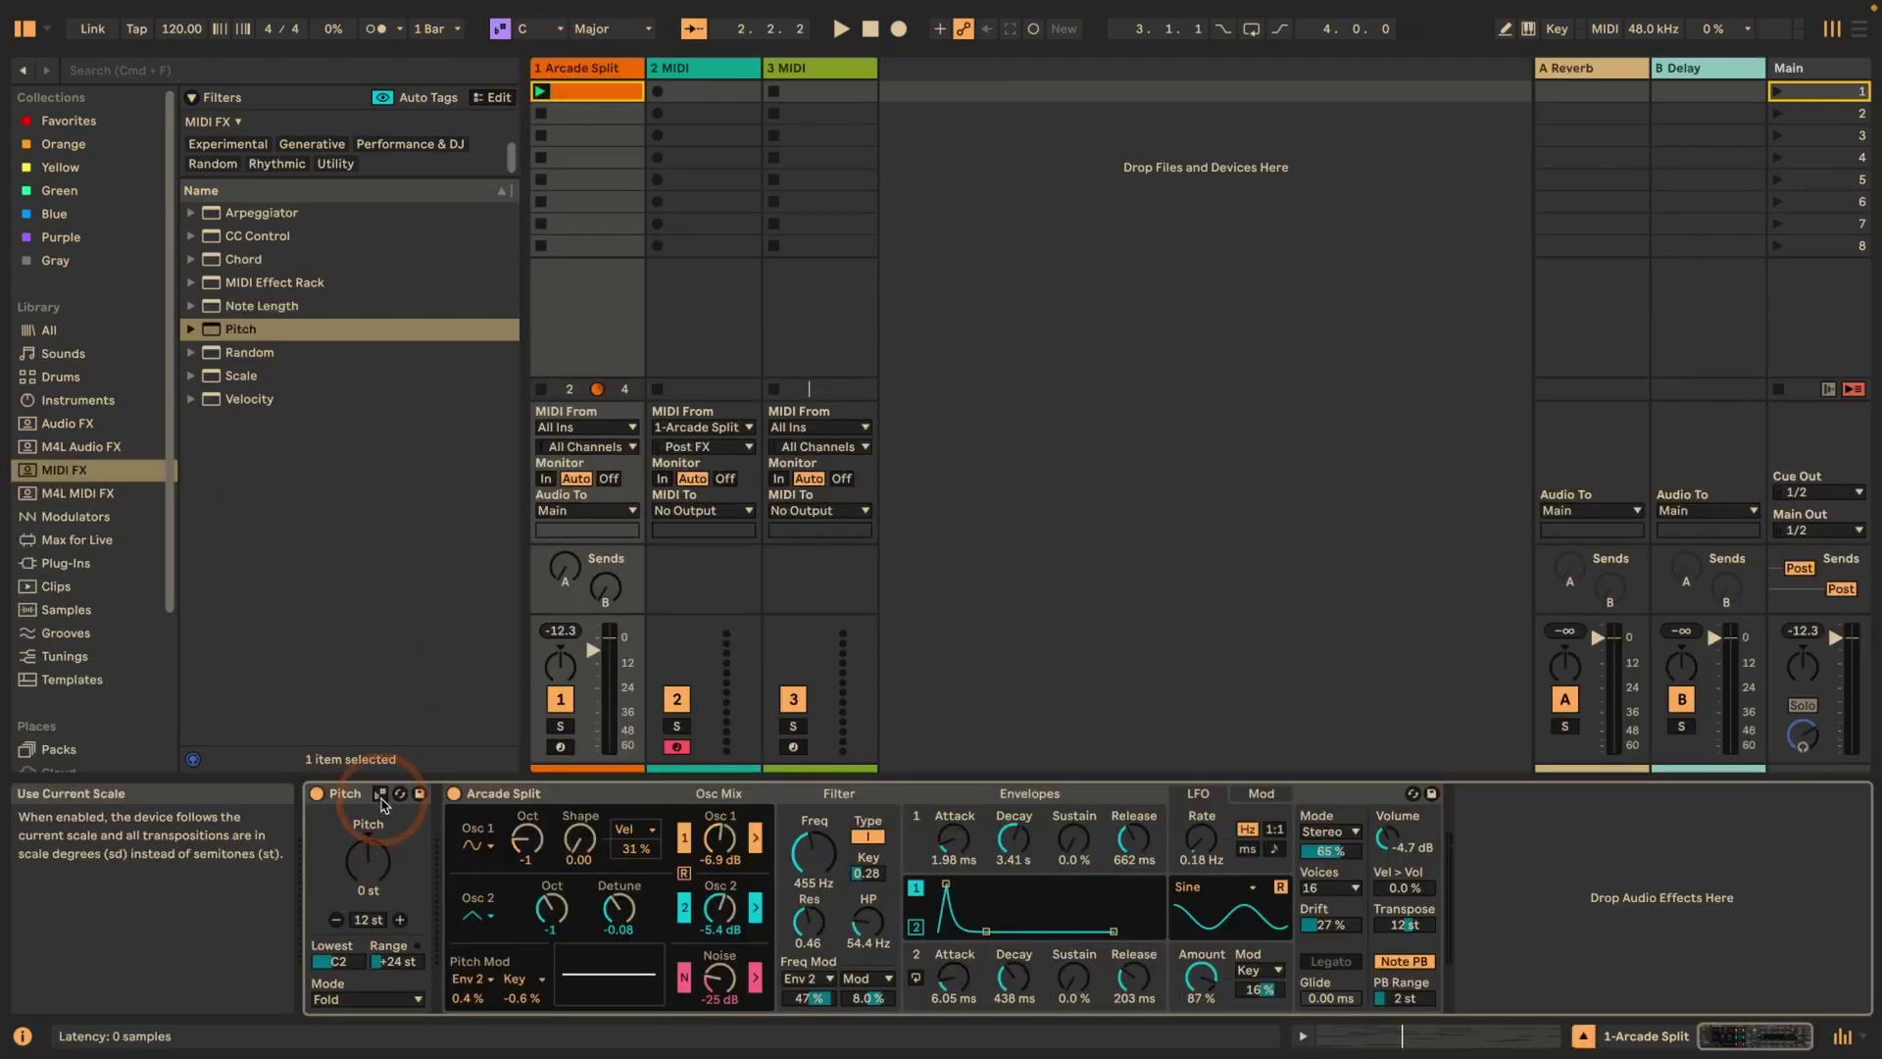
left_click(683, 71)
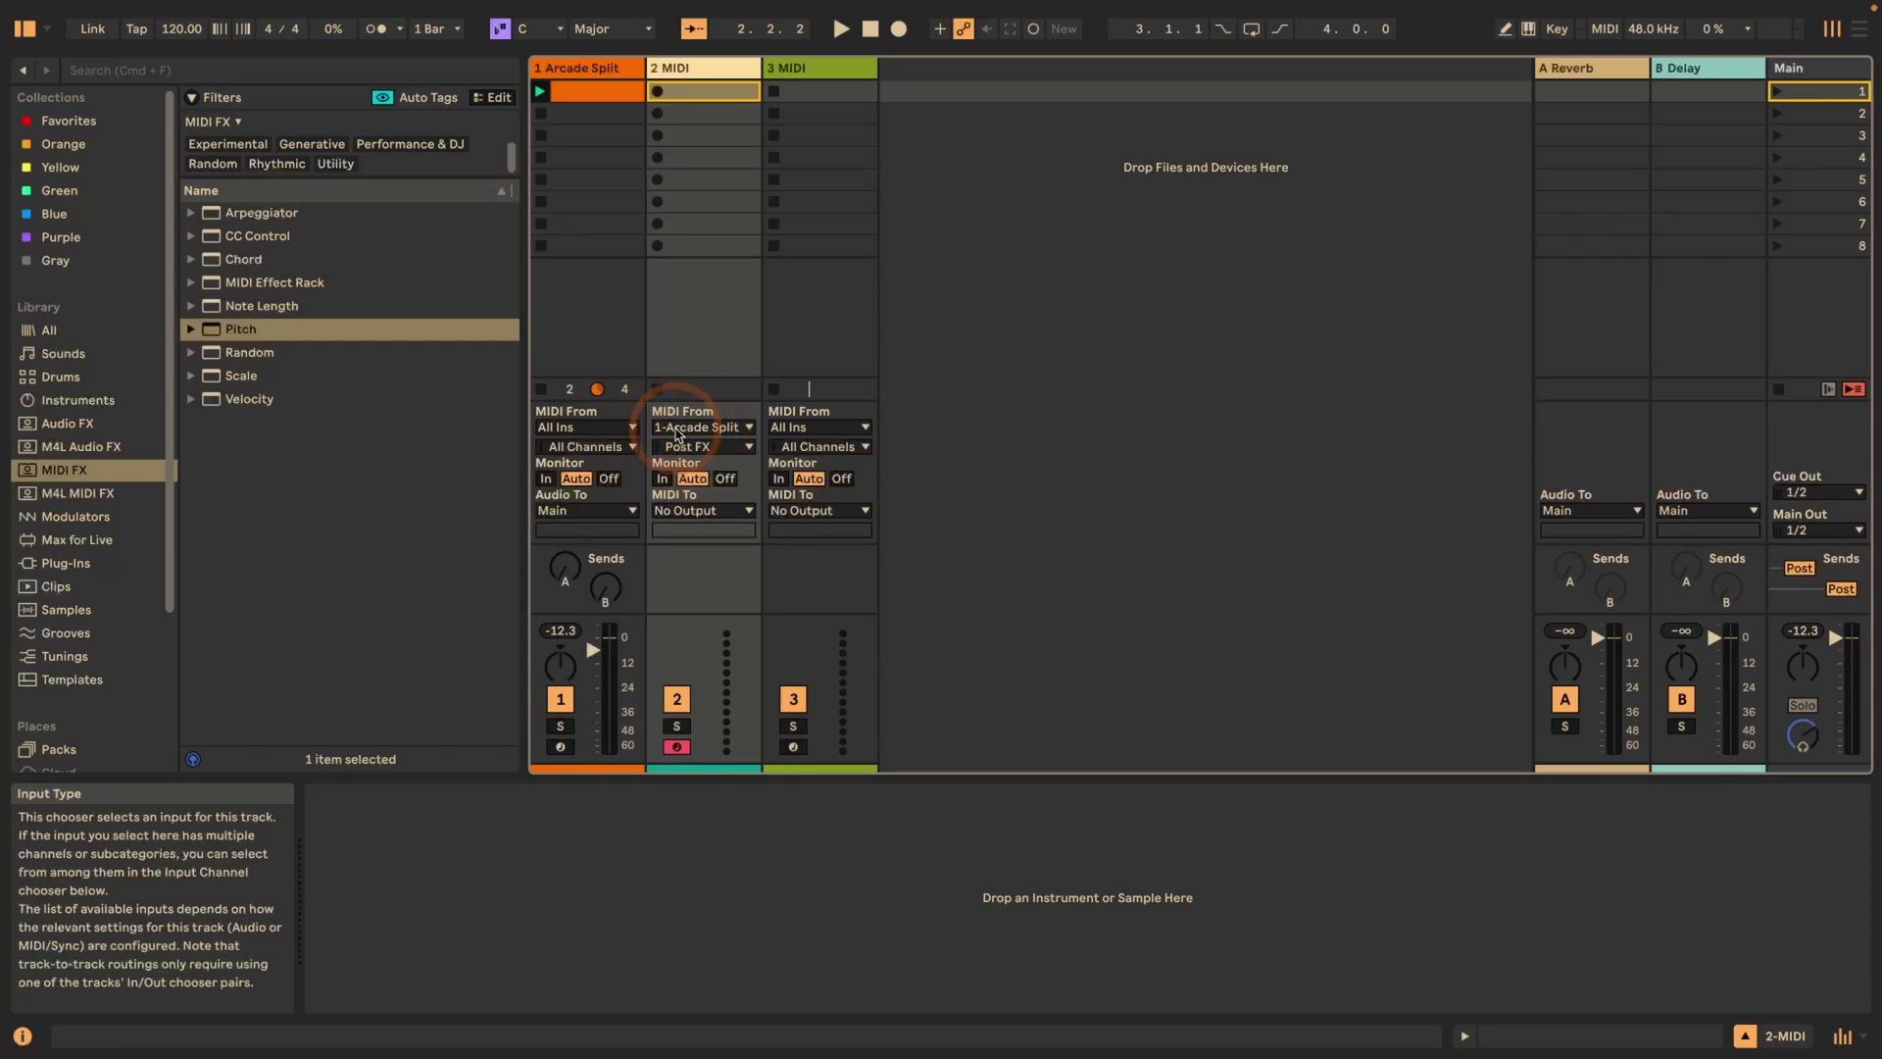
left_click(659, 95)
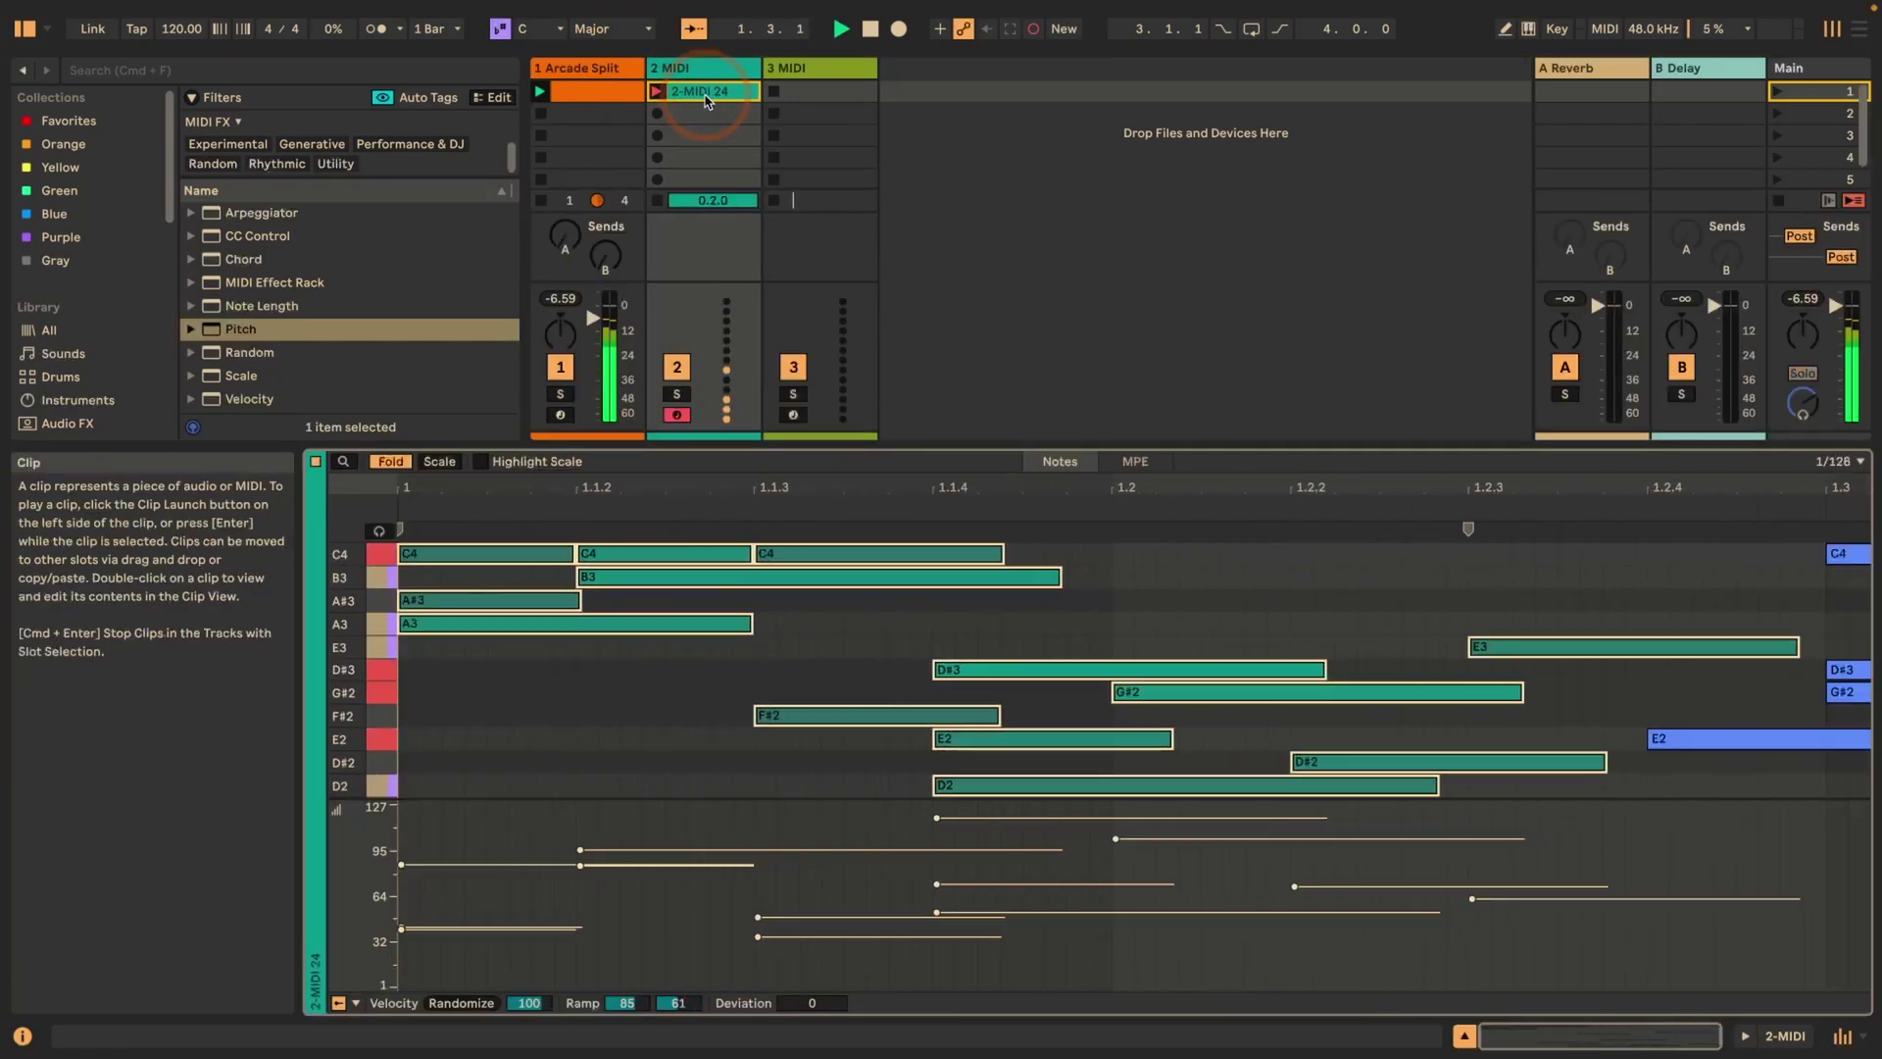
key("space")
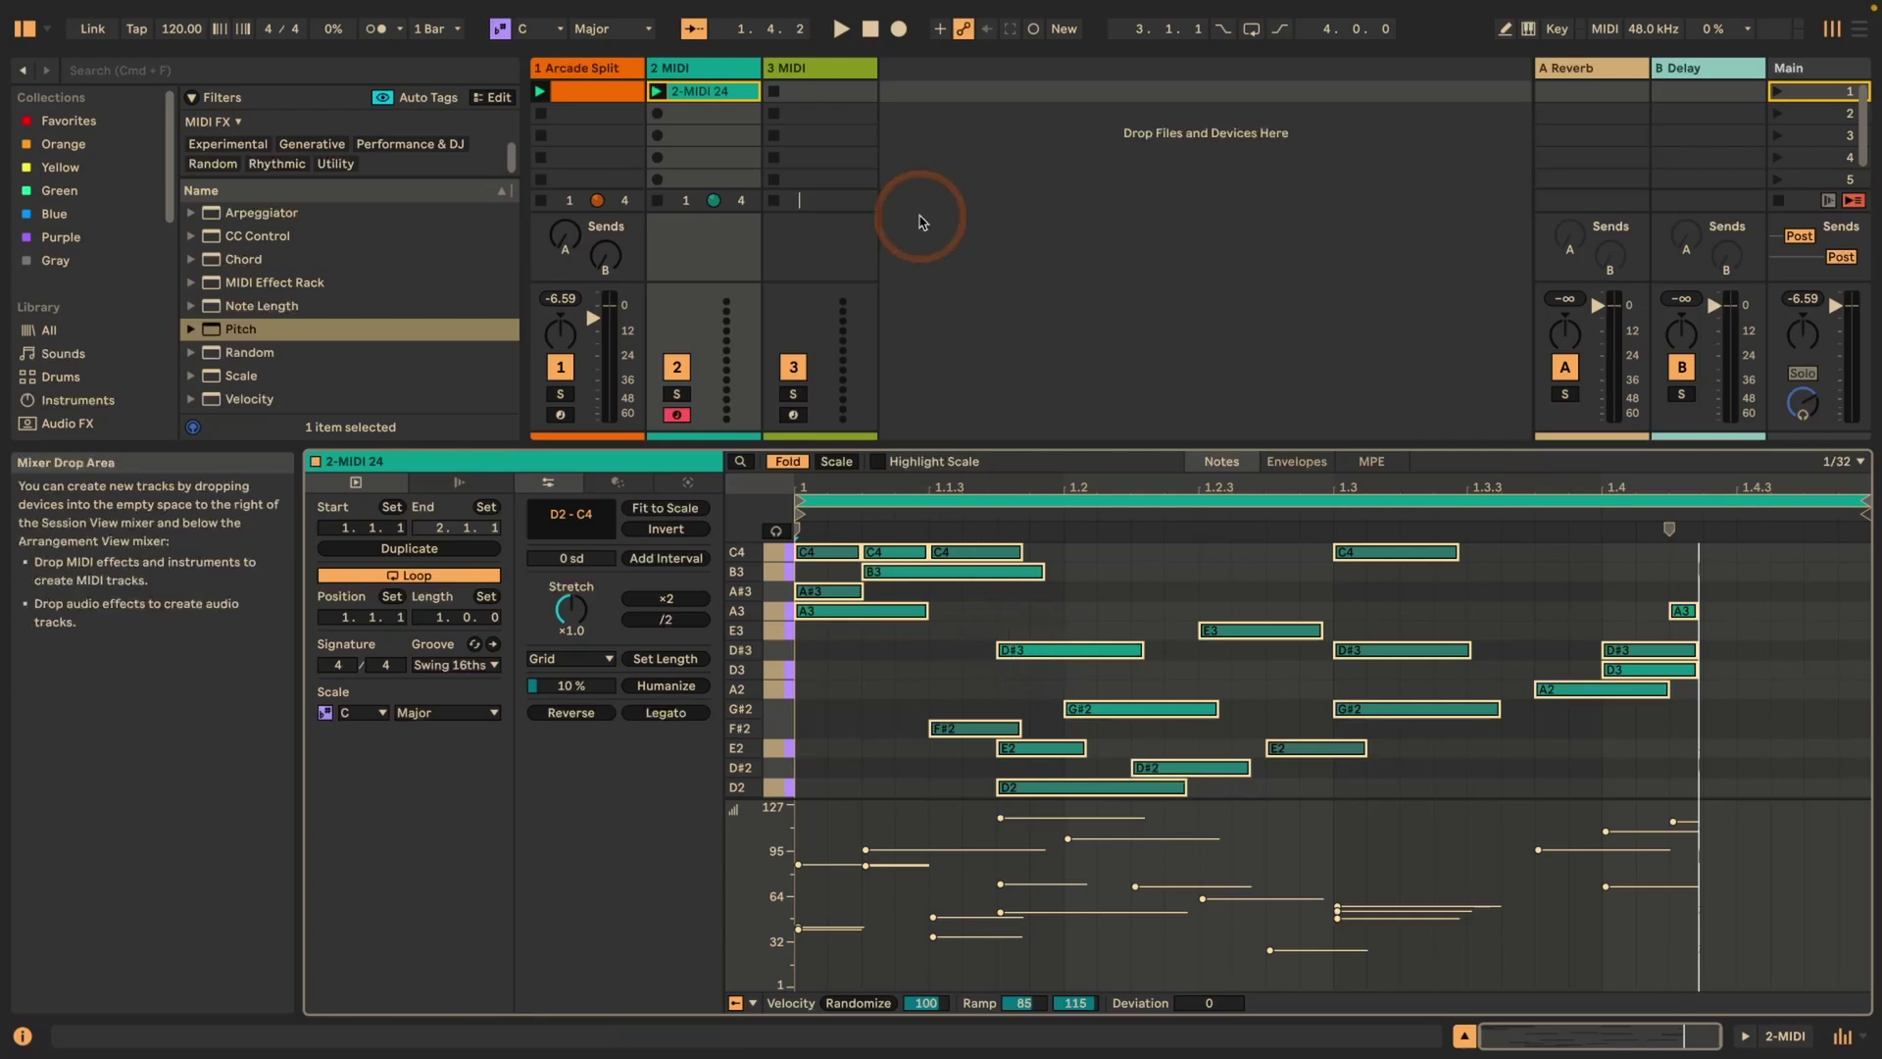
left_click(683, 93)
key("BackSpace")
left_click(571, 71)
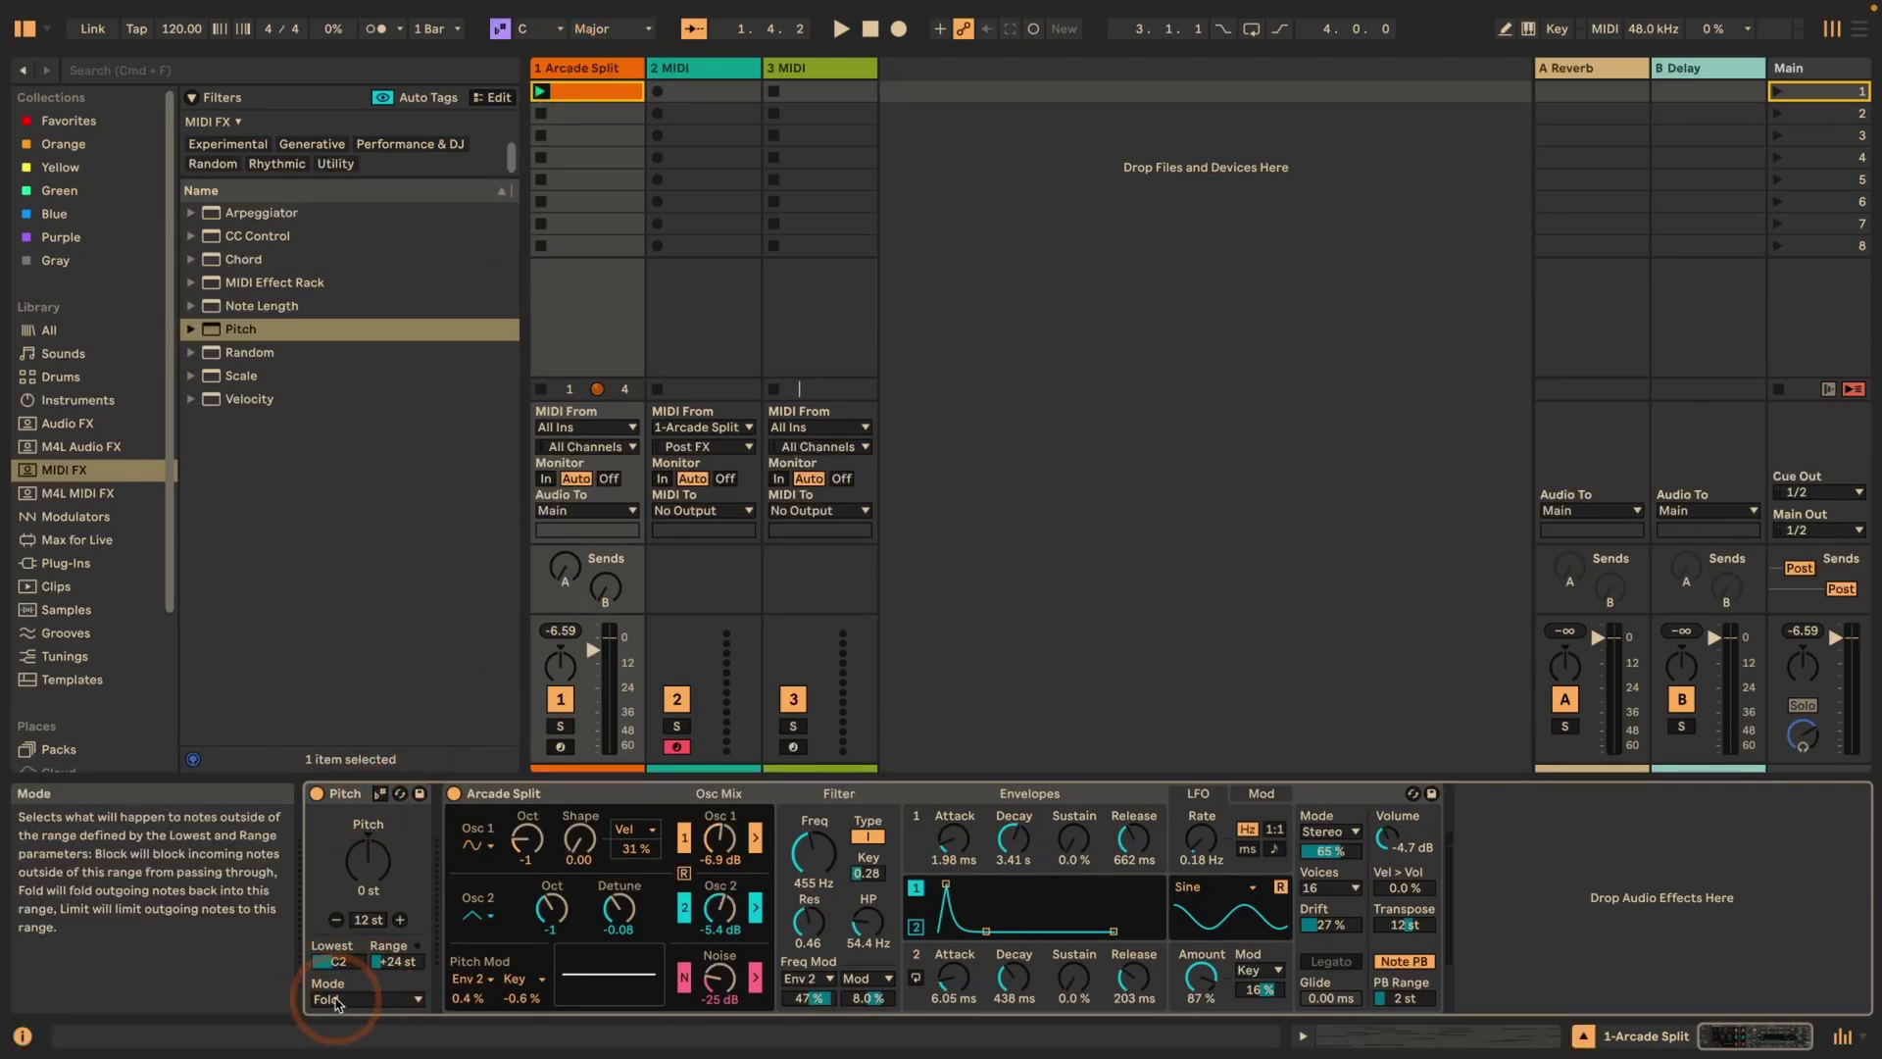
Step: Toggle Pitch's scale option, record a test clip on track 2, then delete that clip
left_click(381, 794)
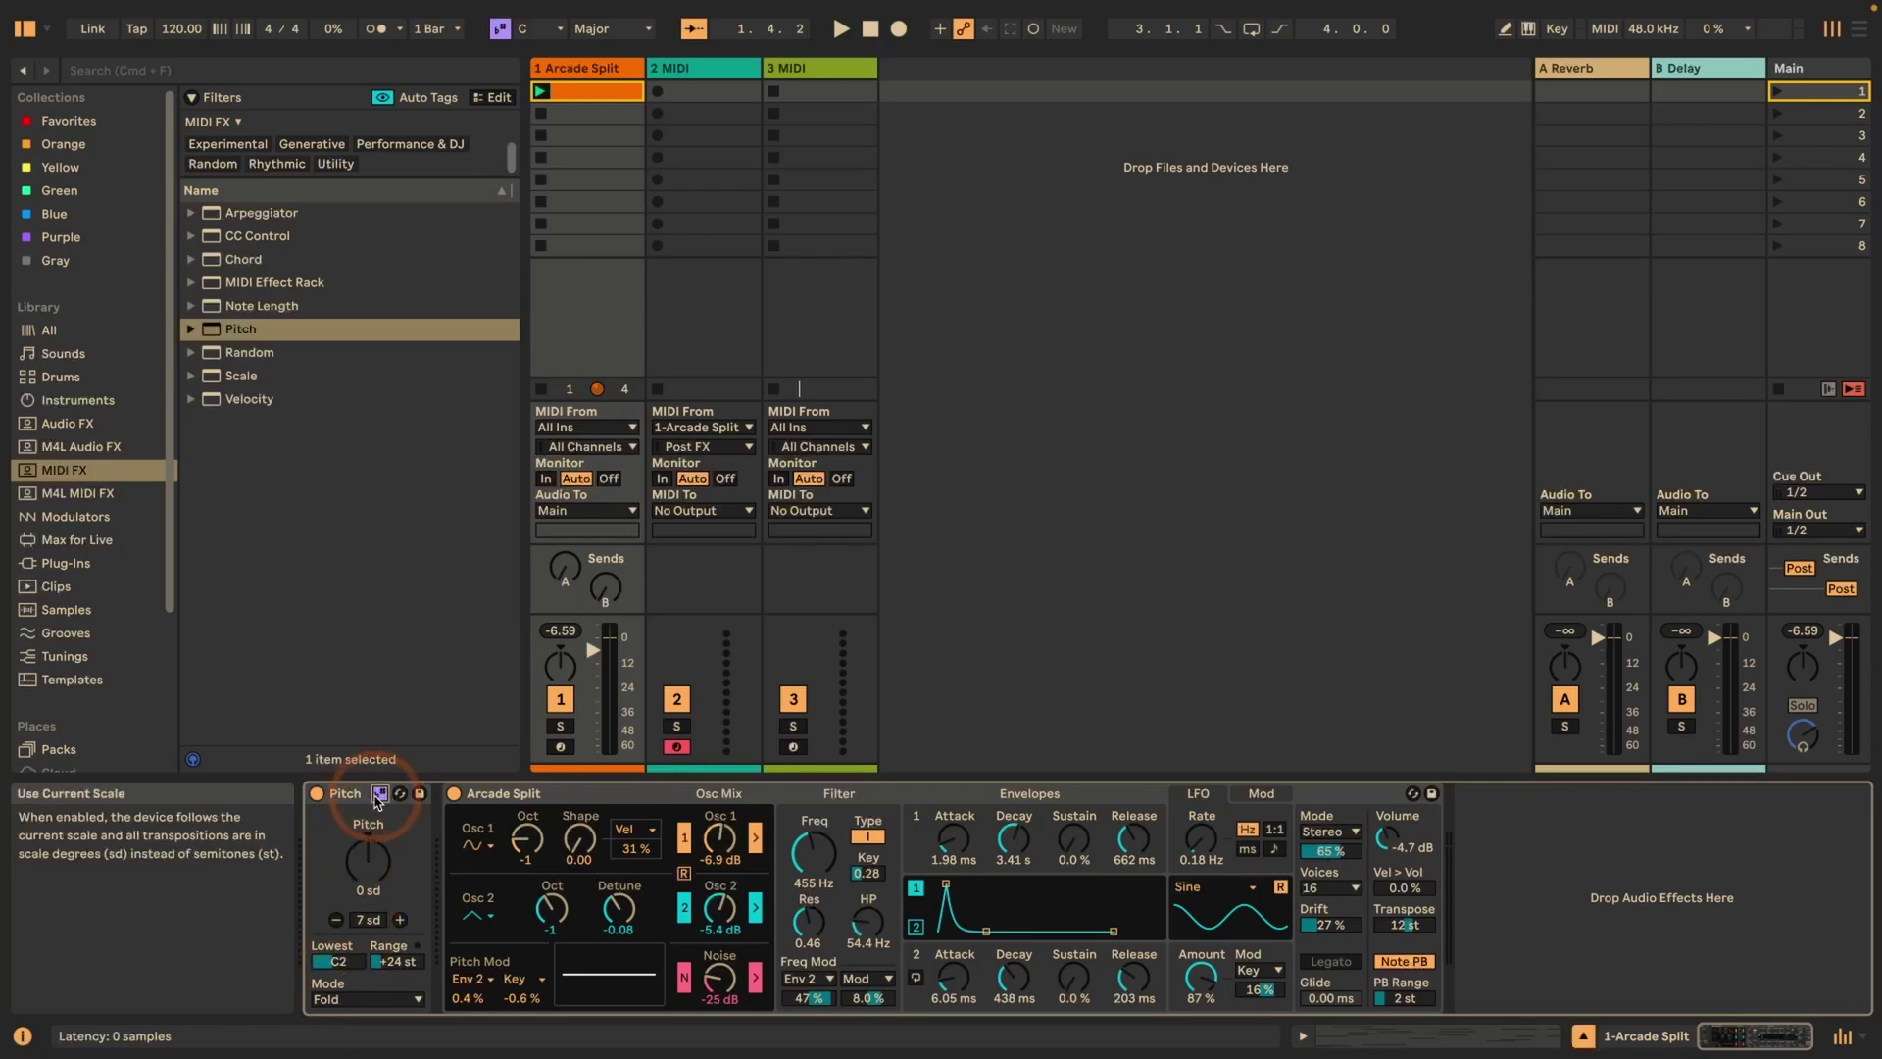
left_click(660, 94)
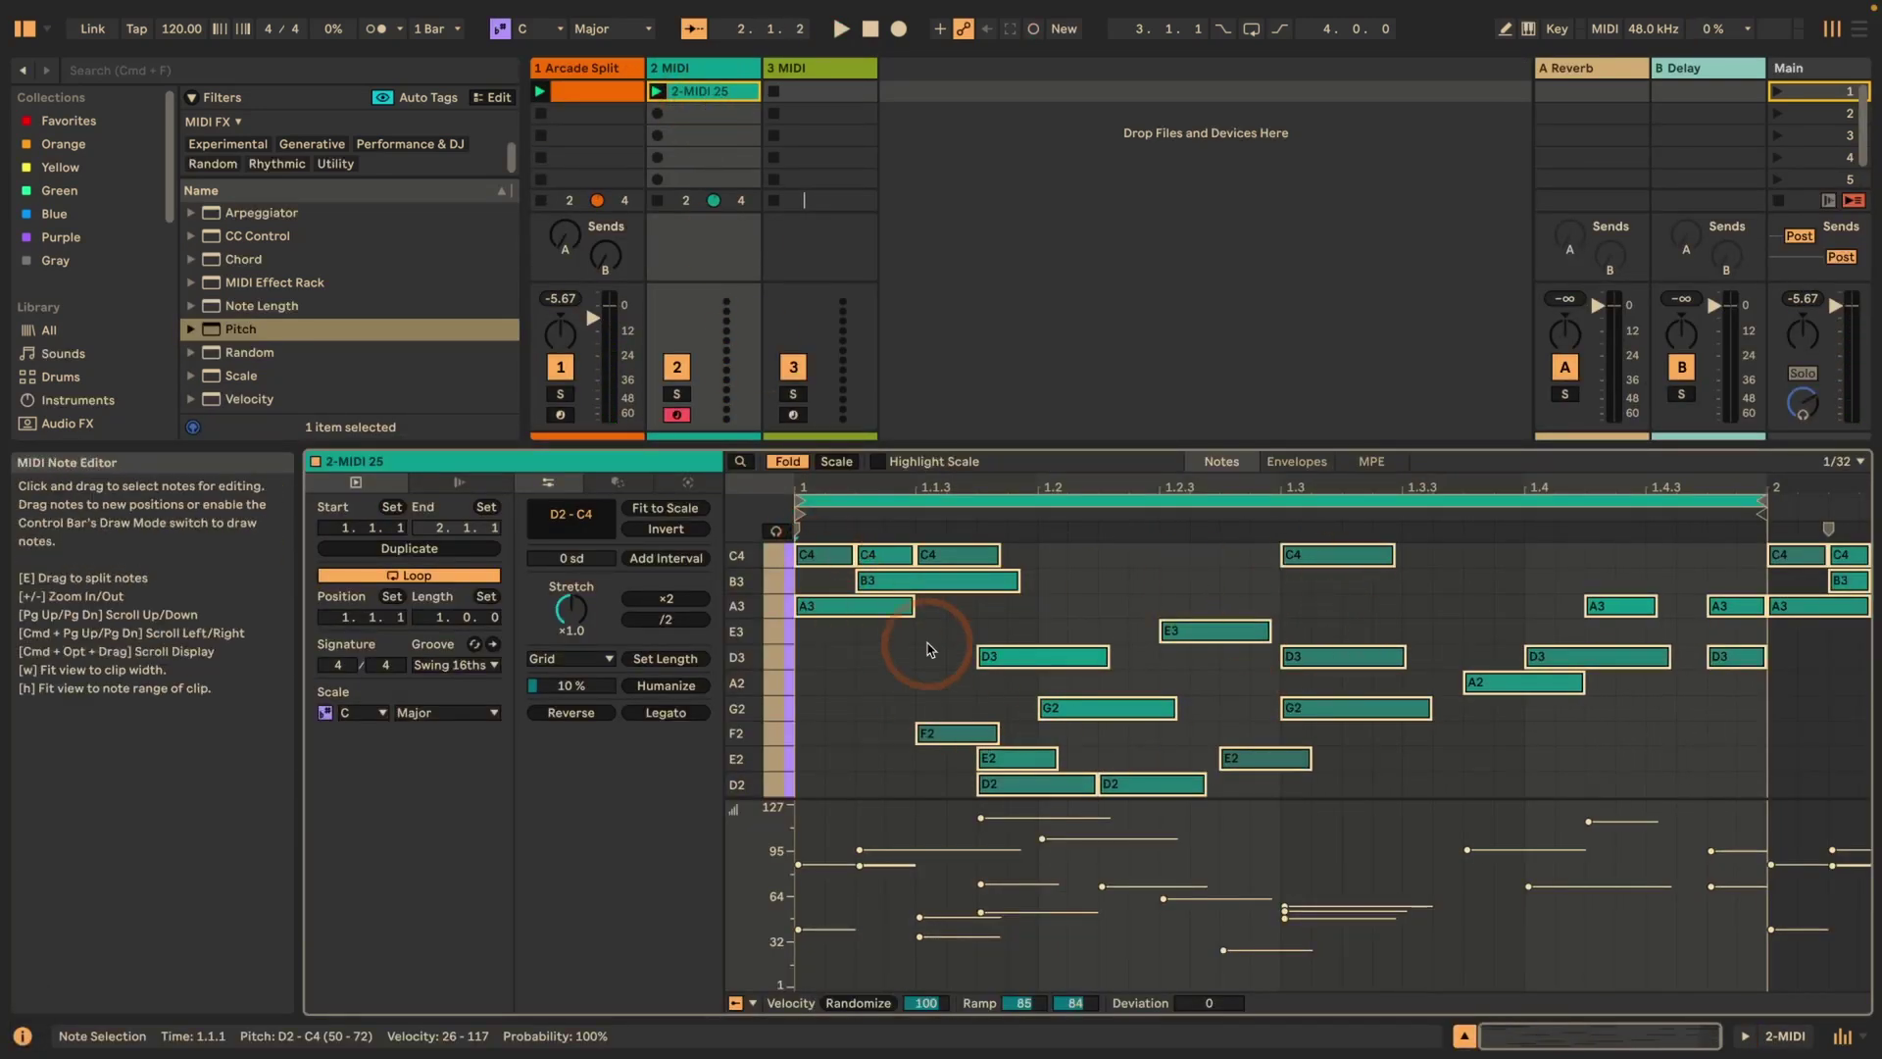
left_click(703, 91)
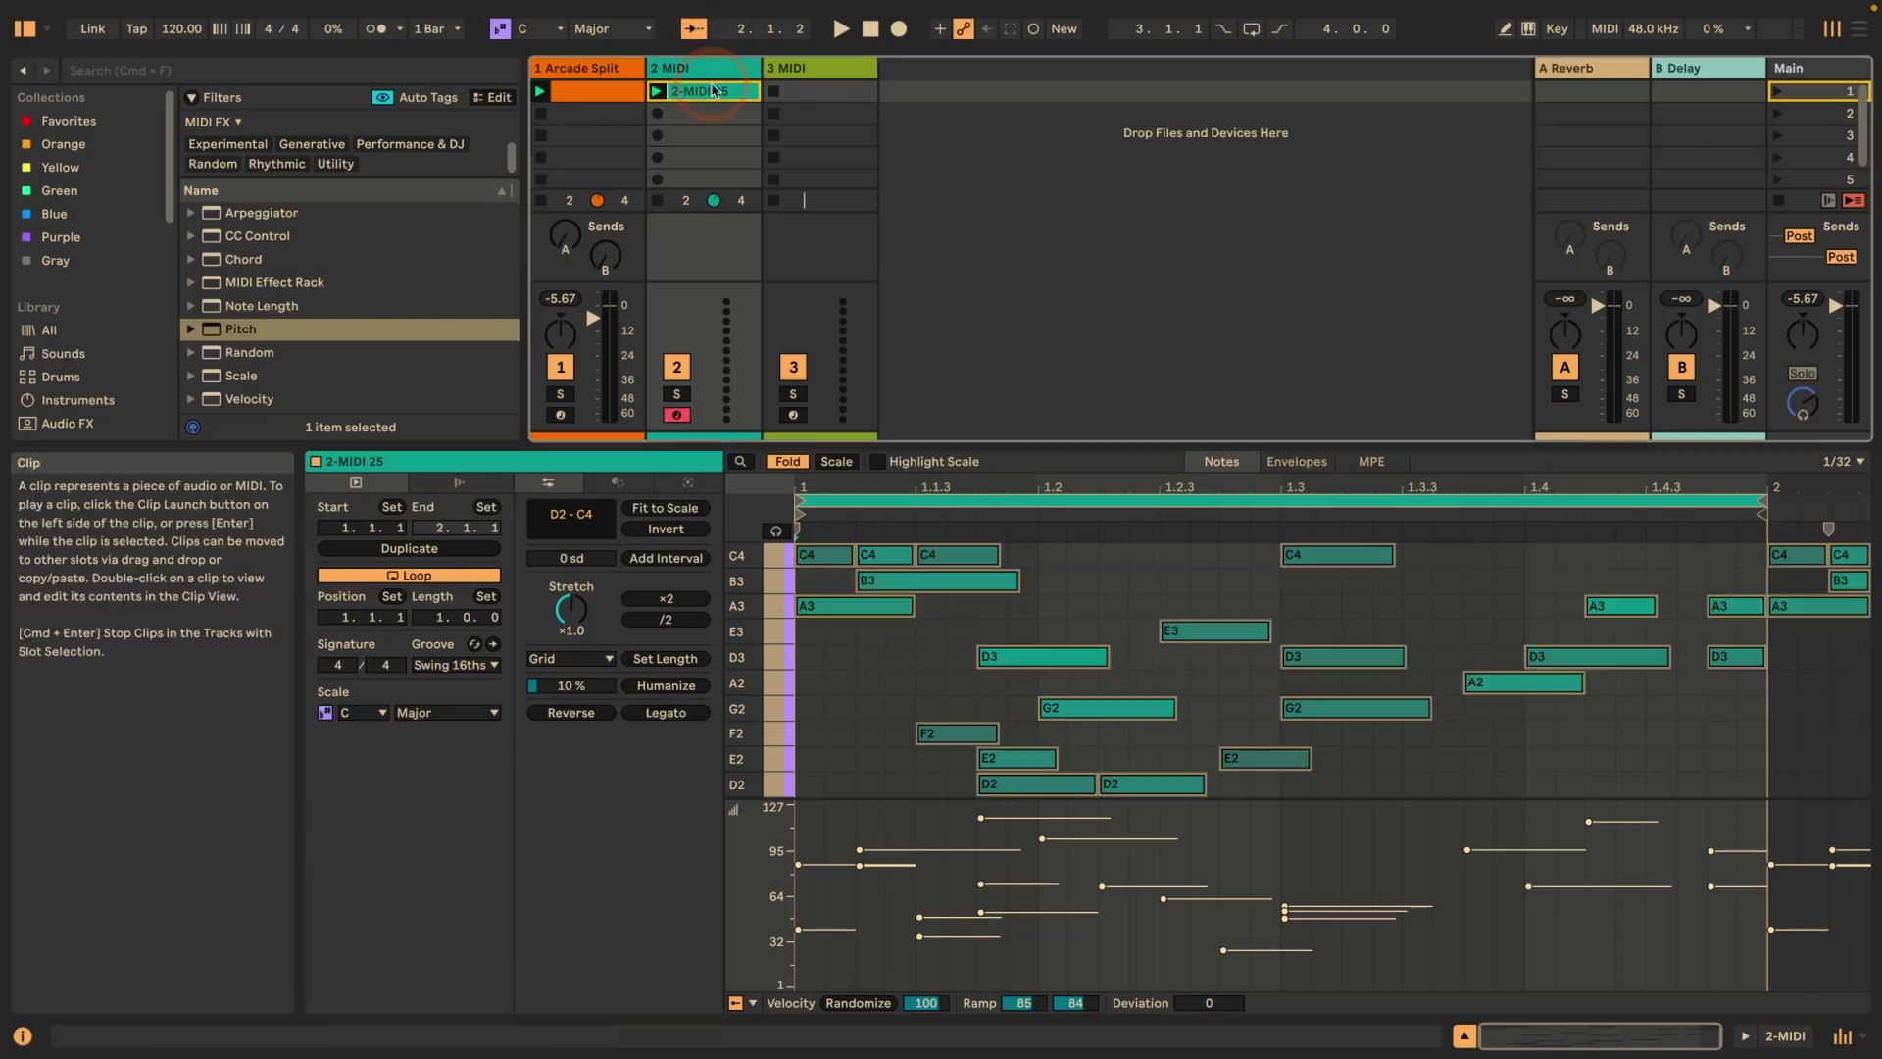
key("BackSpace")
Step: Switch the Arcade Split track's Pitch effect Mode from Fold to Limit
left_click(562, 69)
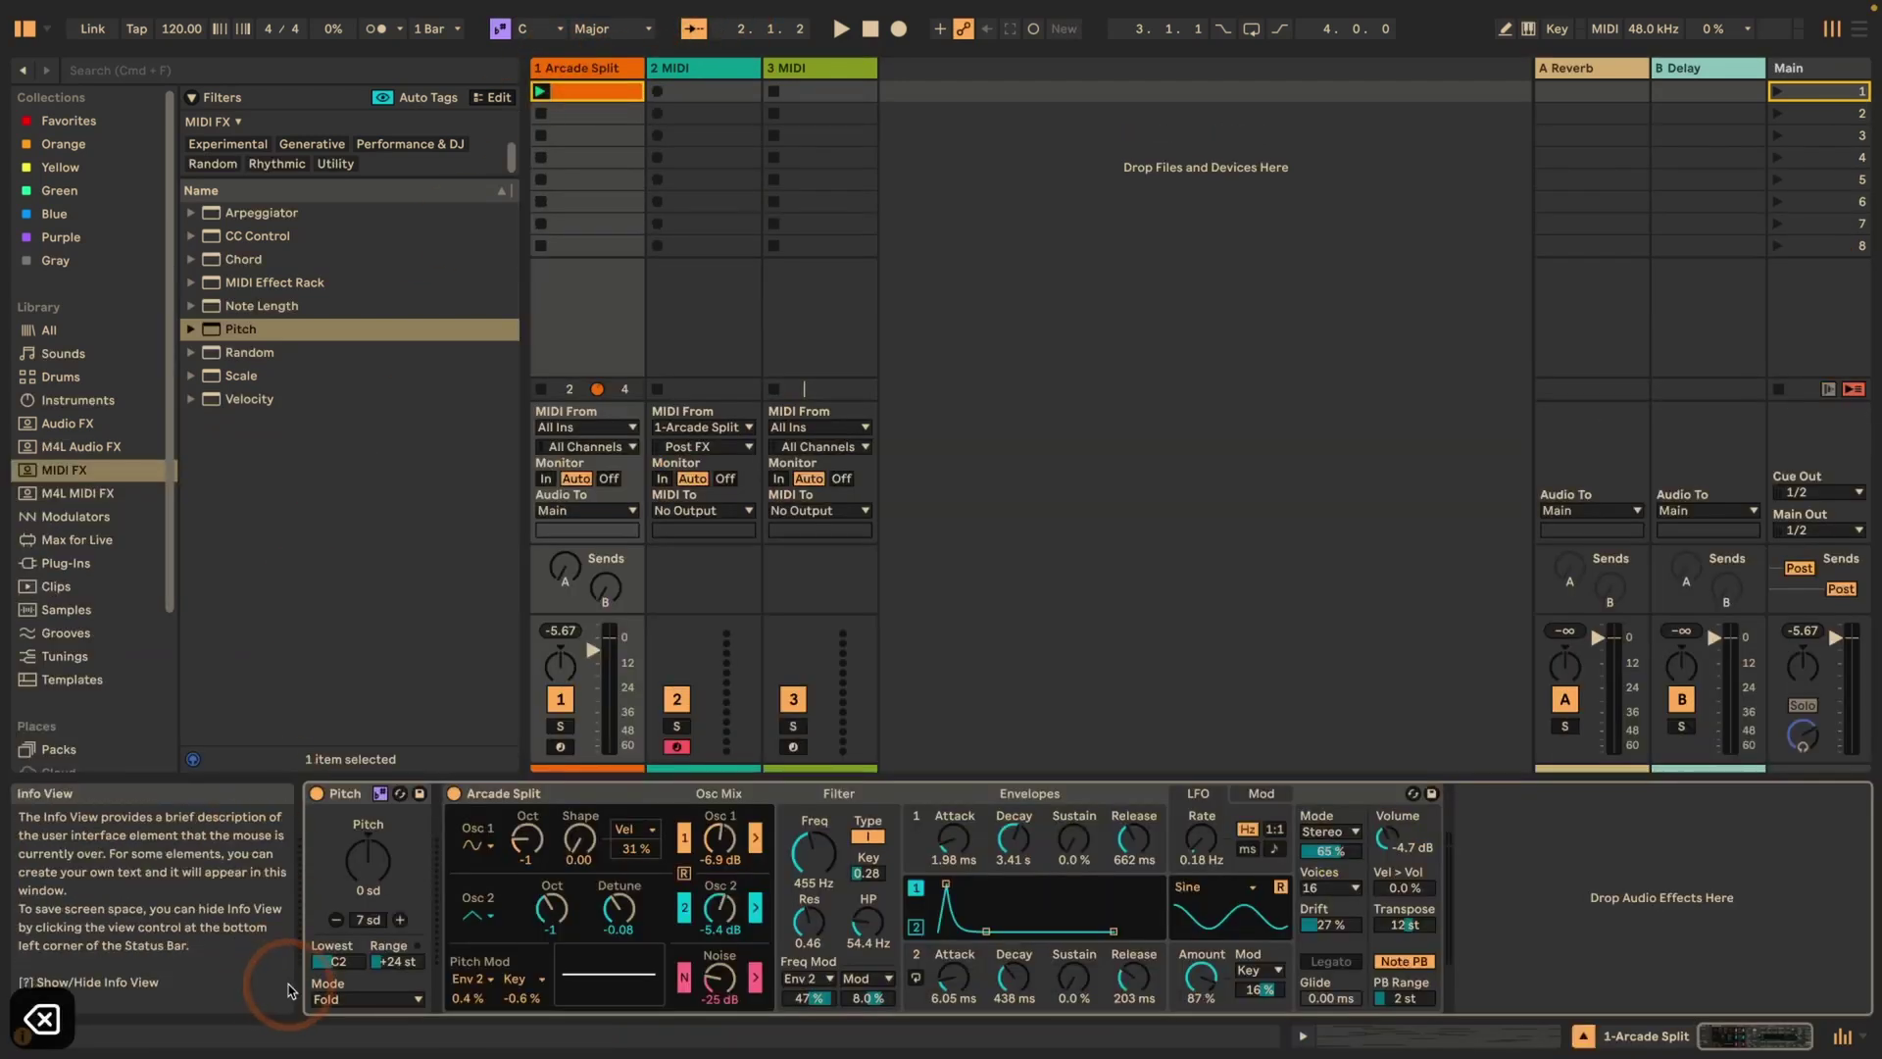
left_click(344, 1000)
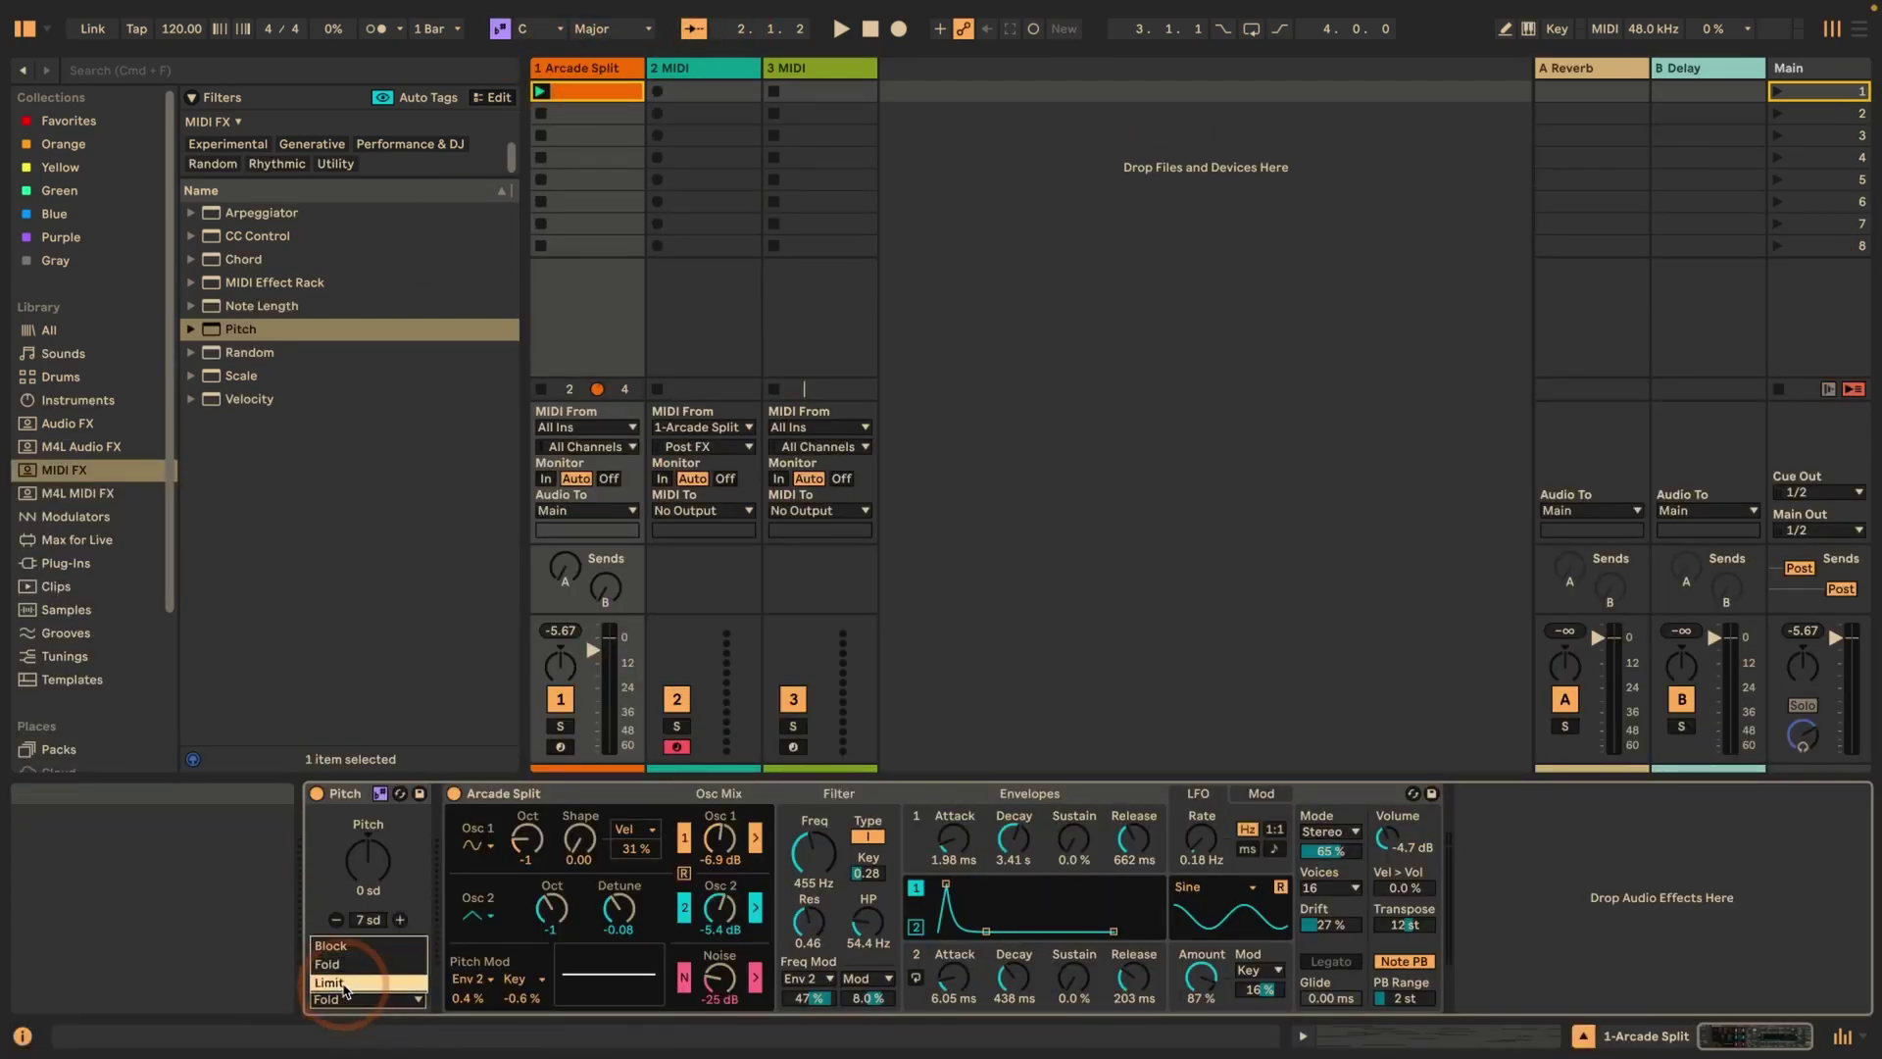
left_click(358, 982)
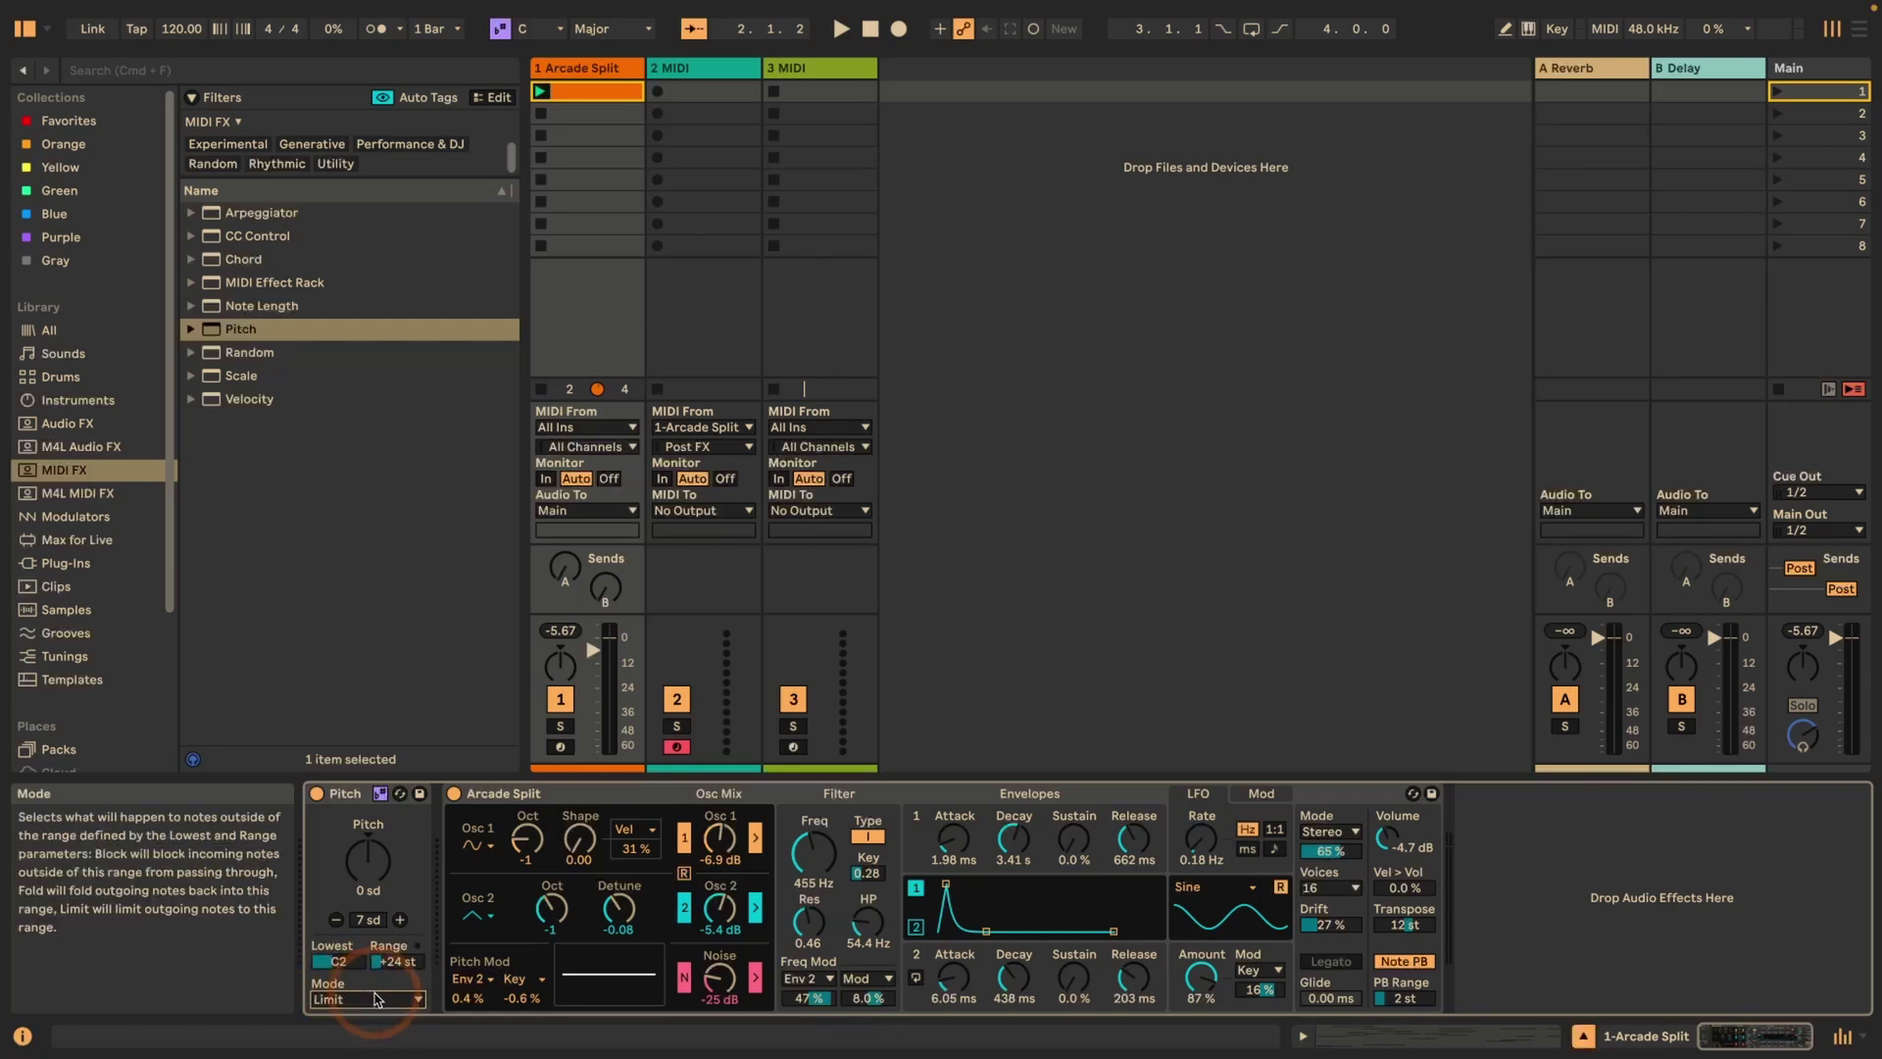
left_click(381, 797)
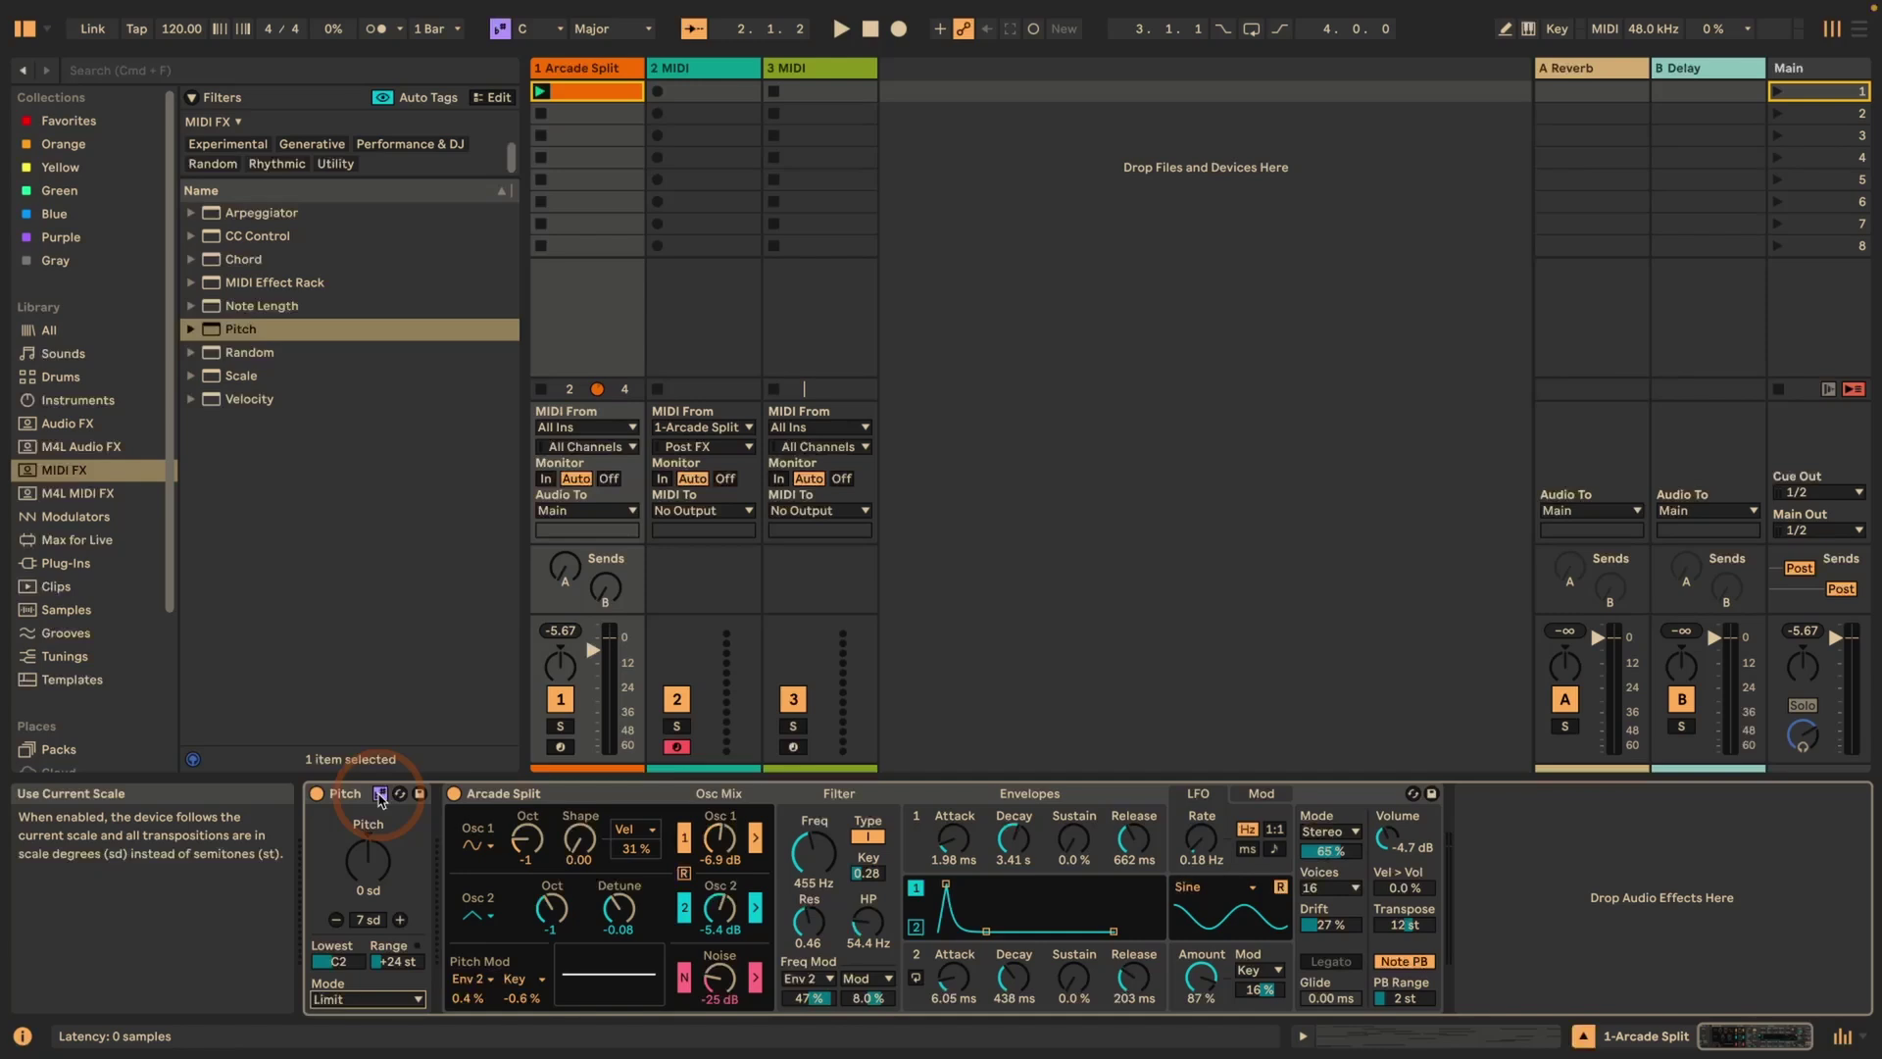
Step: Turn off Pitch's Use Current Scale, record a test clip on track 2, and inspect the second C2 note's velocity
left_click(380, 799)
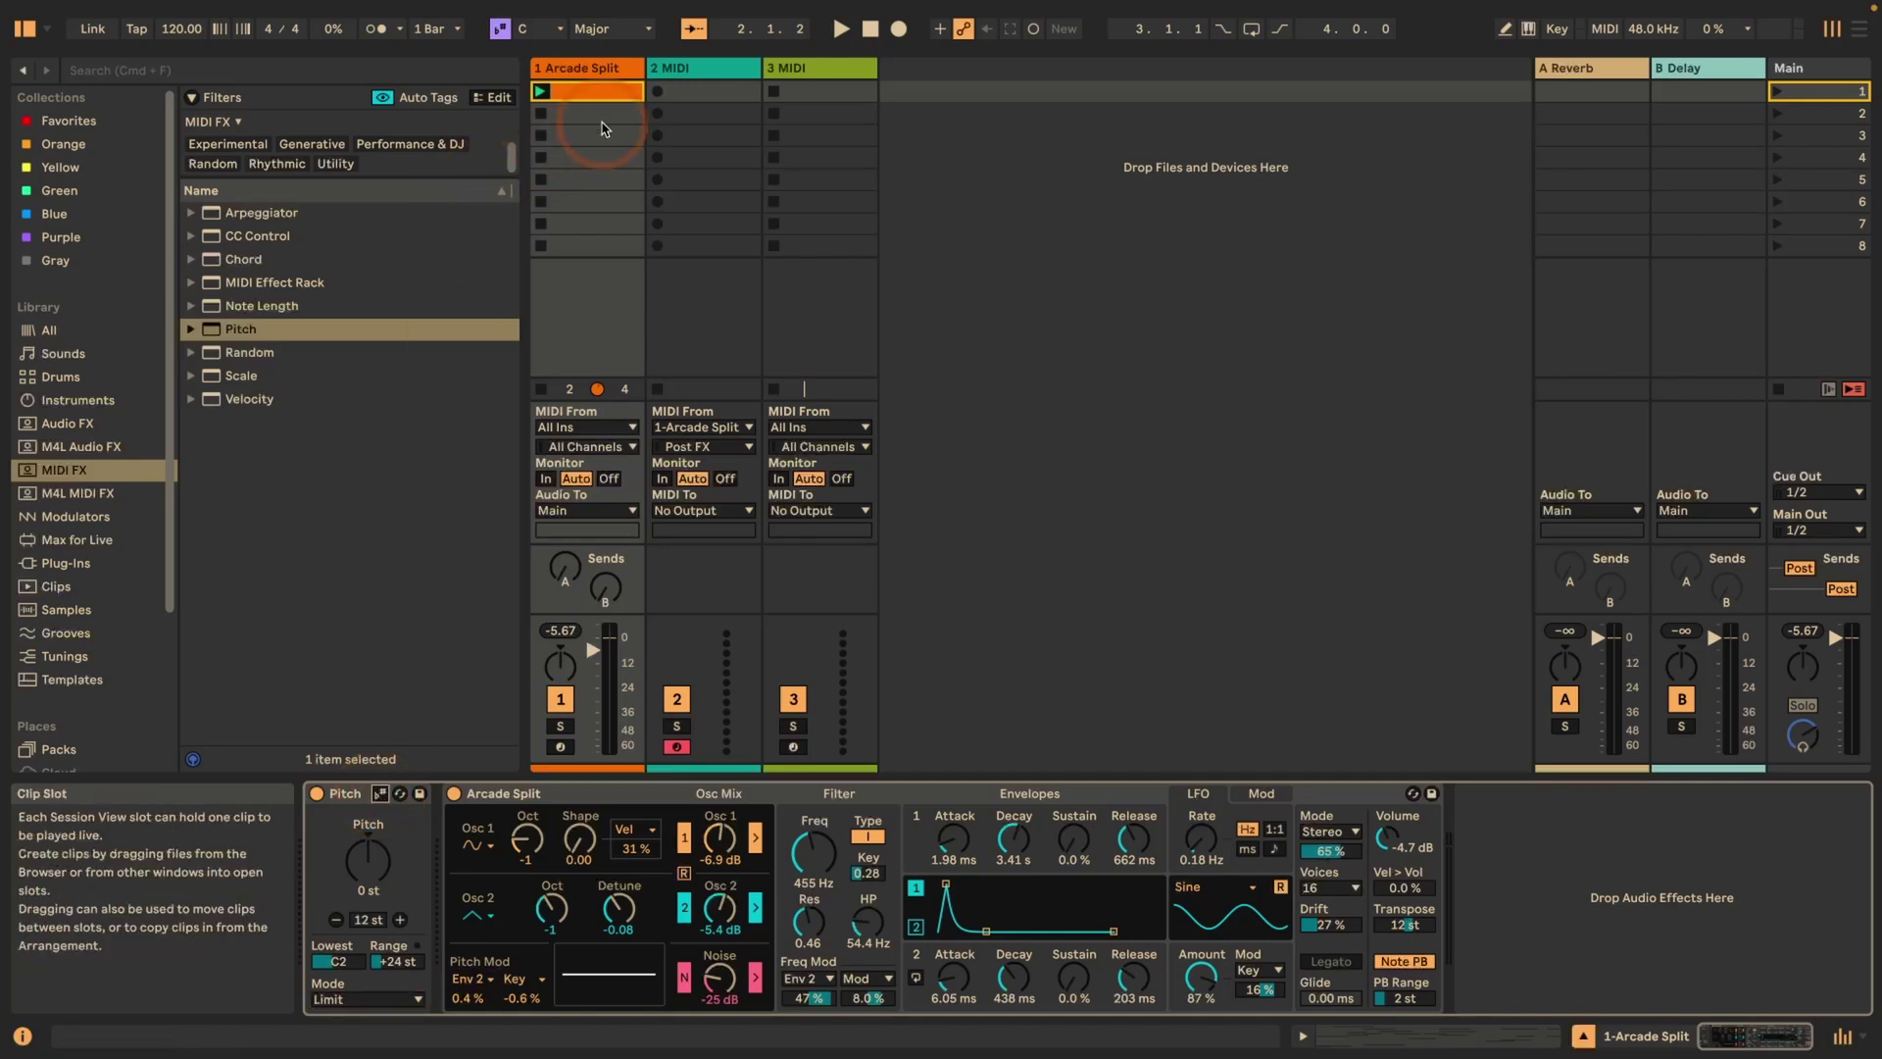
left_click(657, 92)
left_click(708, 91)
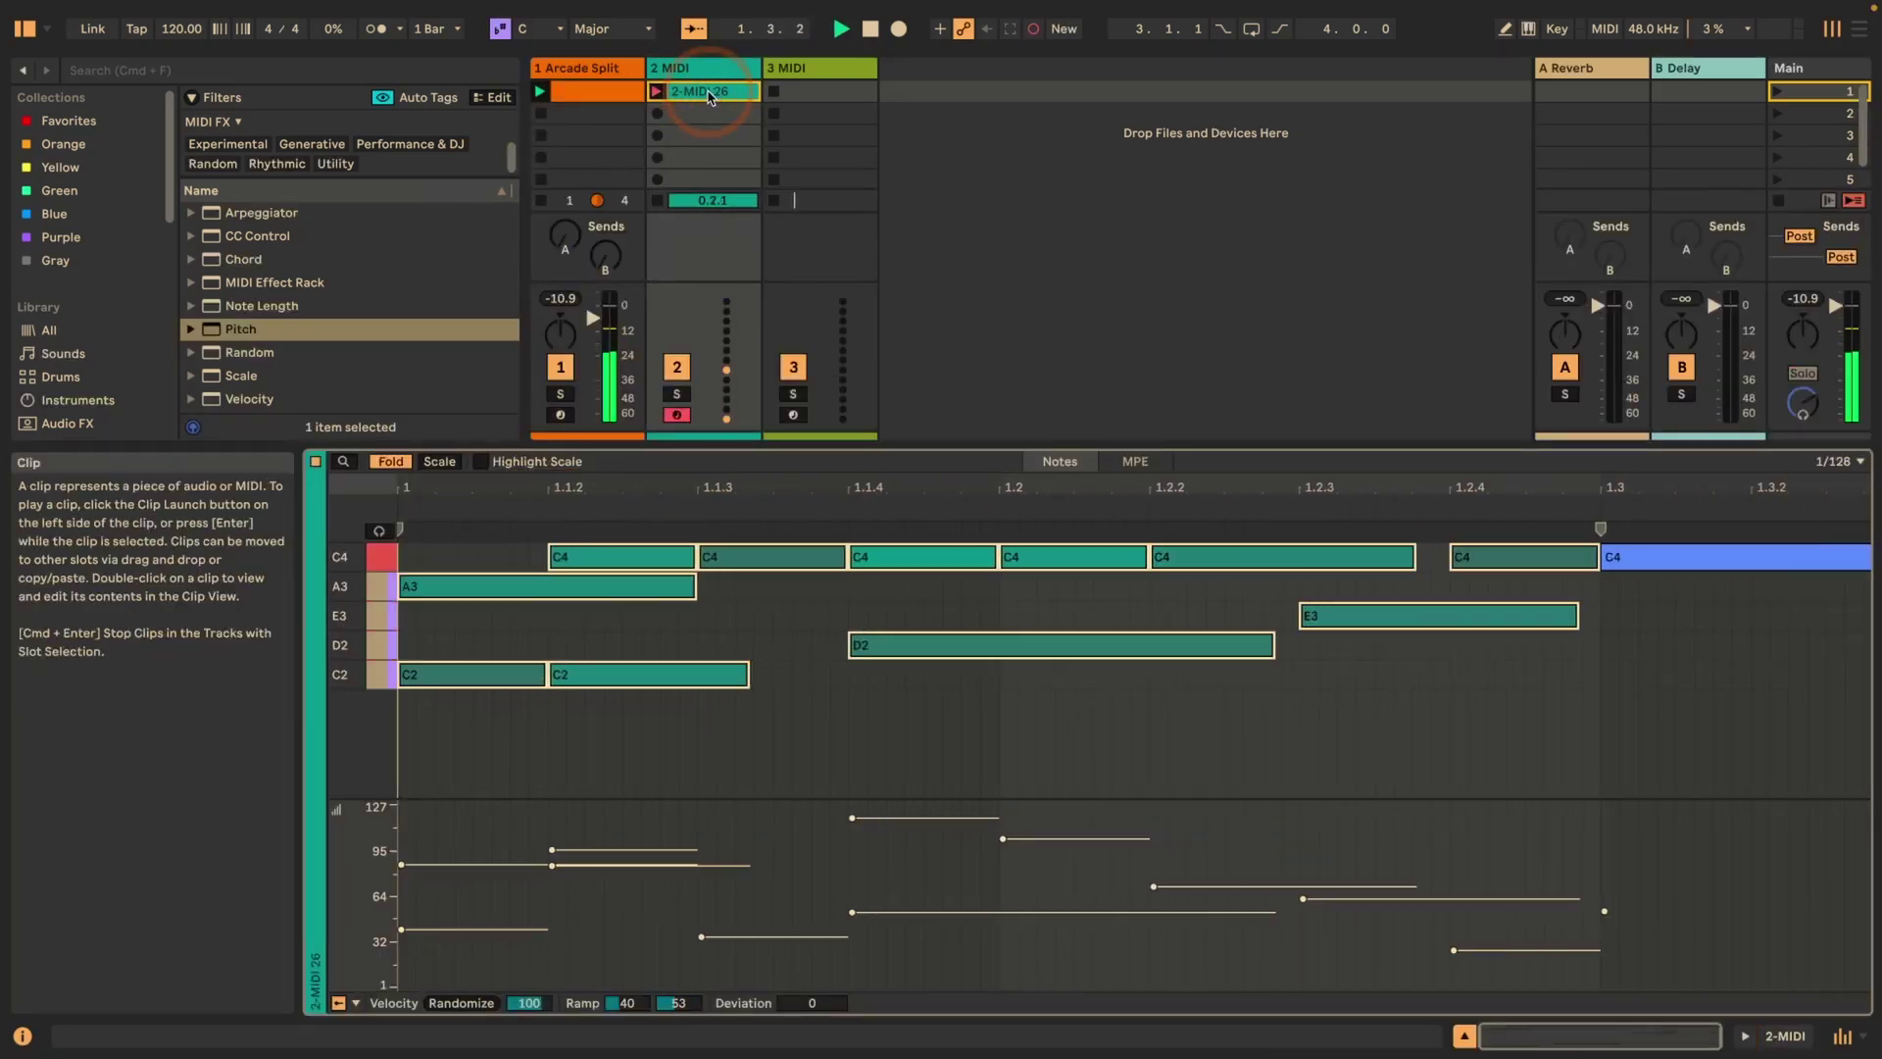
left_click(1285, 721)
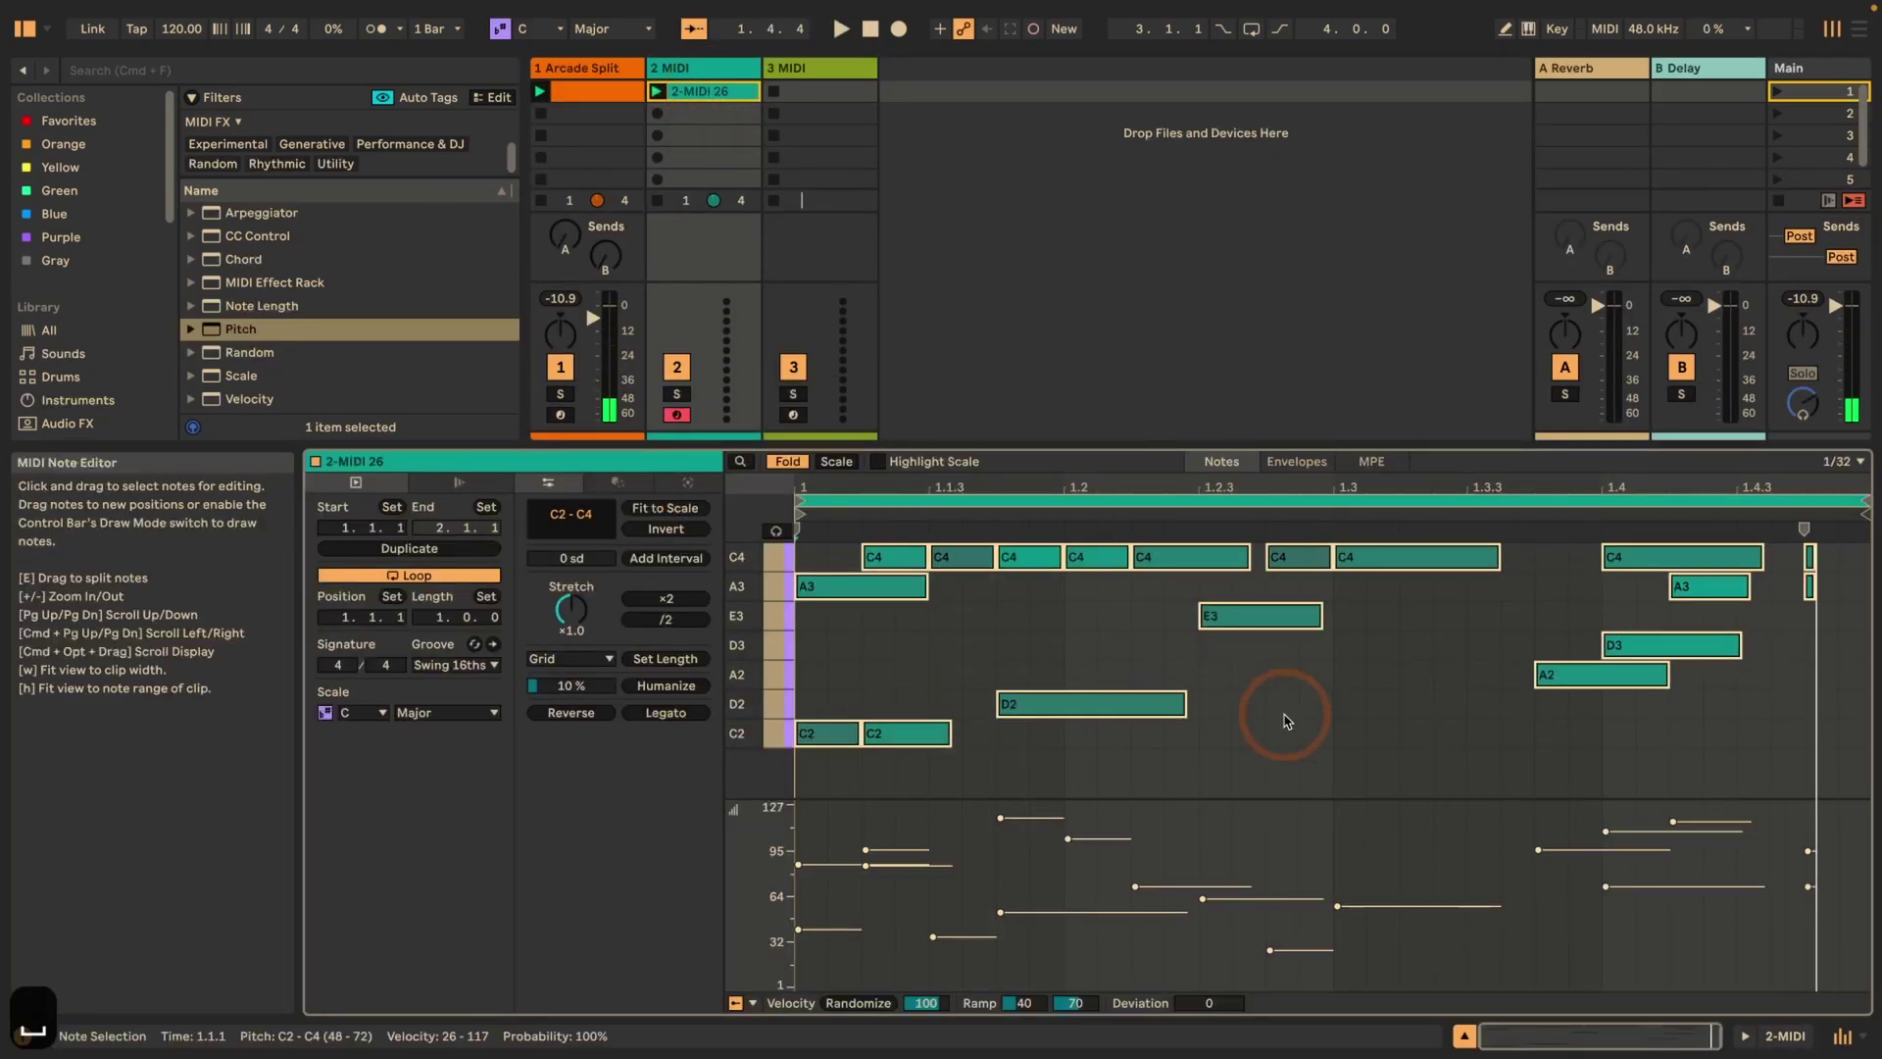
left_click(899, 742)
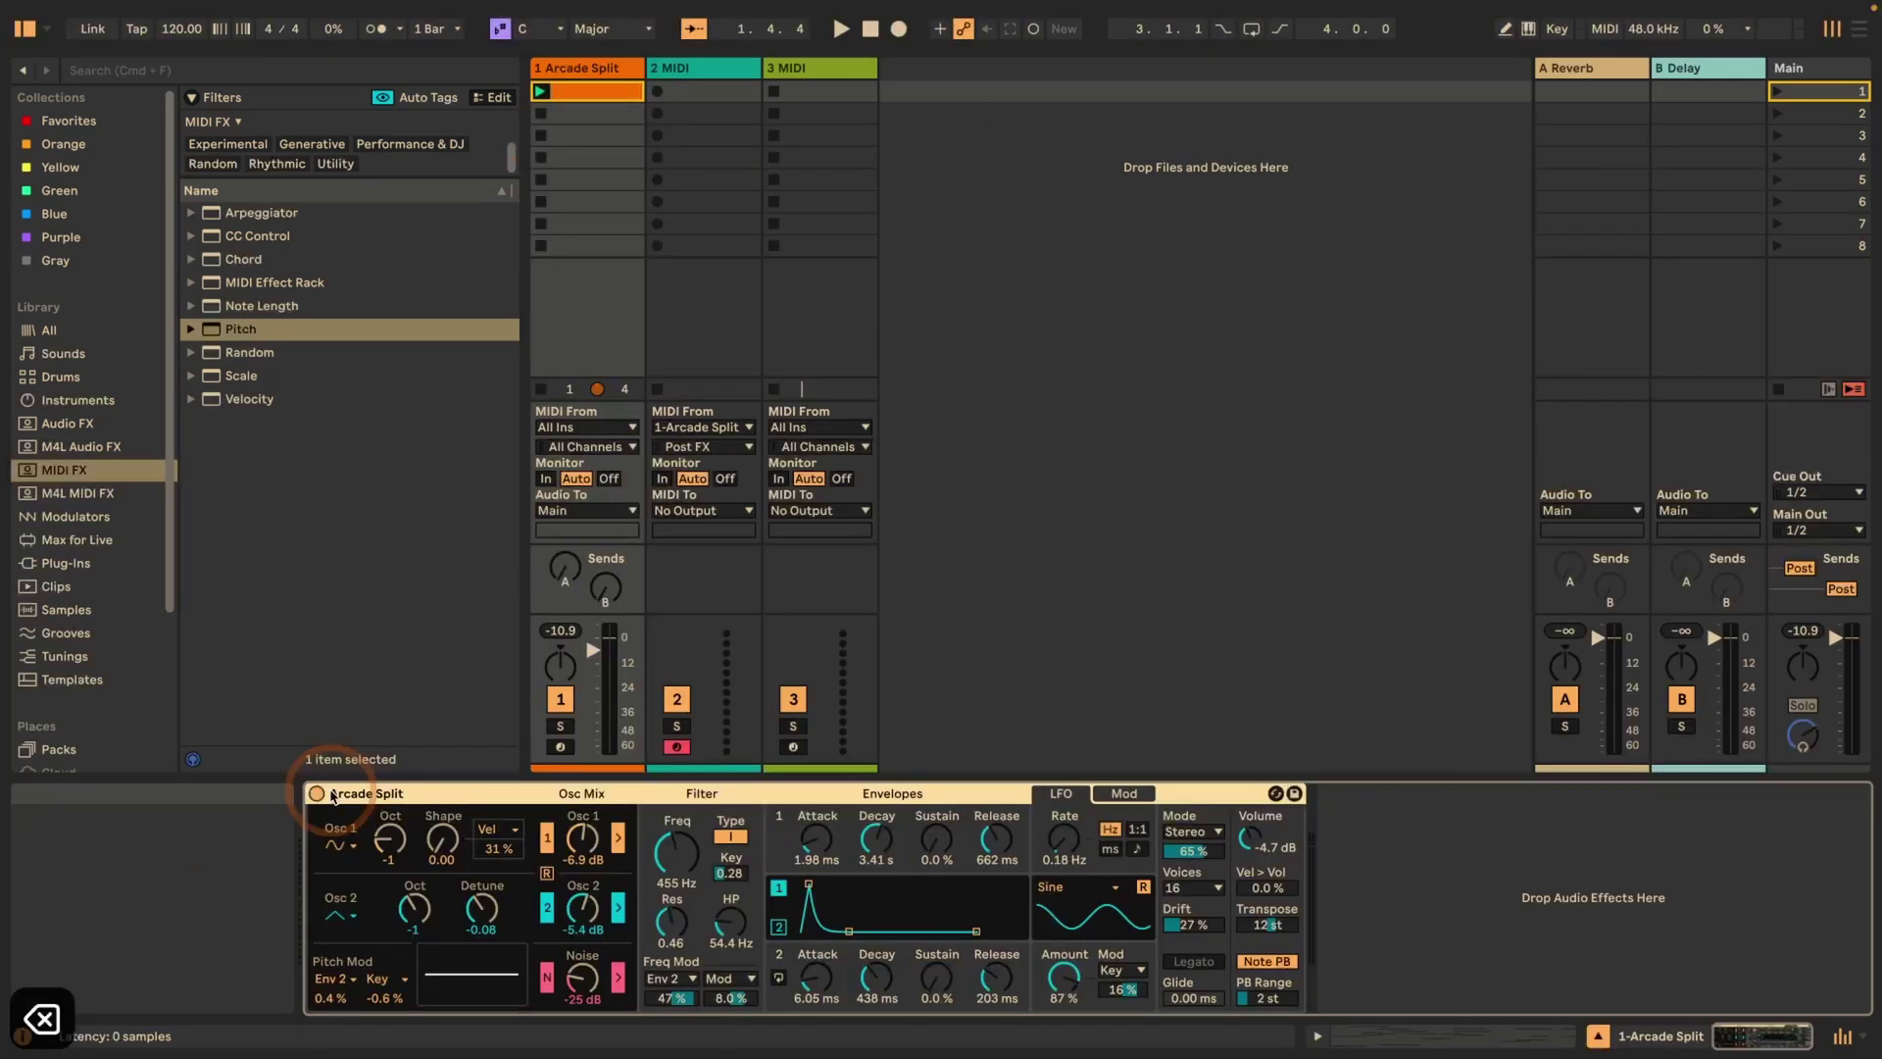
Step: Add the Velocity MIDI effect ahead of the Arcade Split synth
left_click(221, 406)
double_click(220, 406)
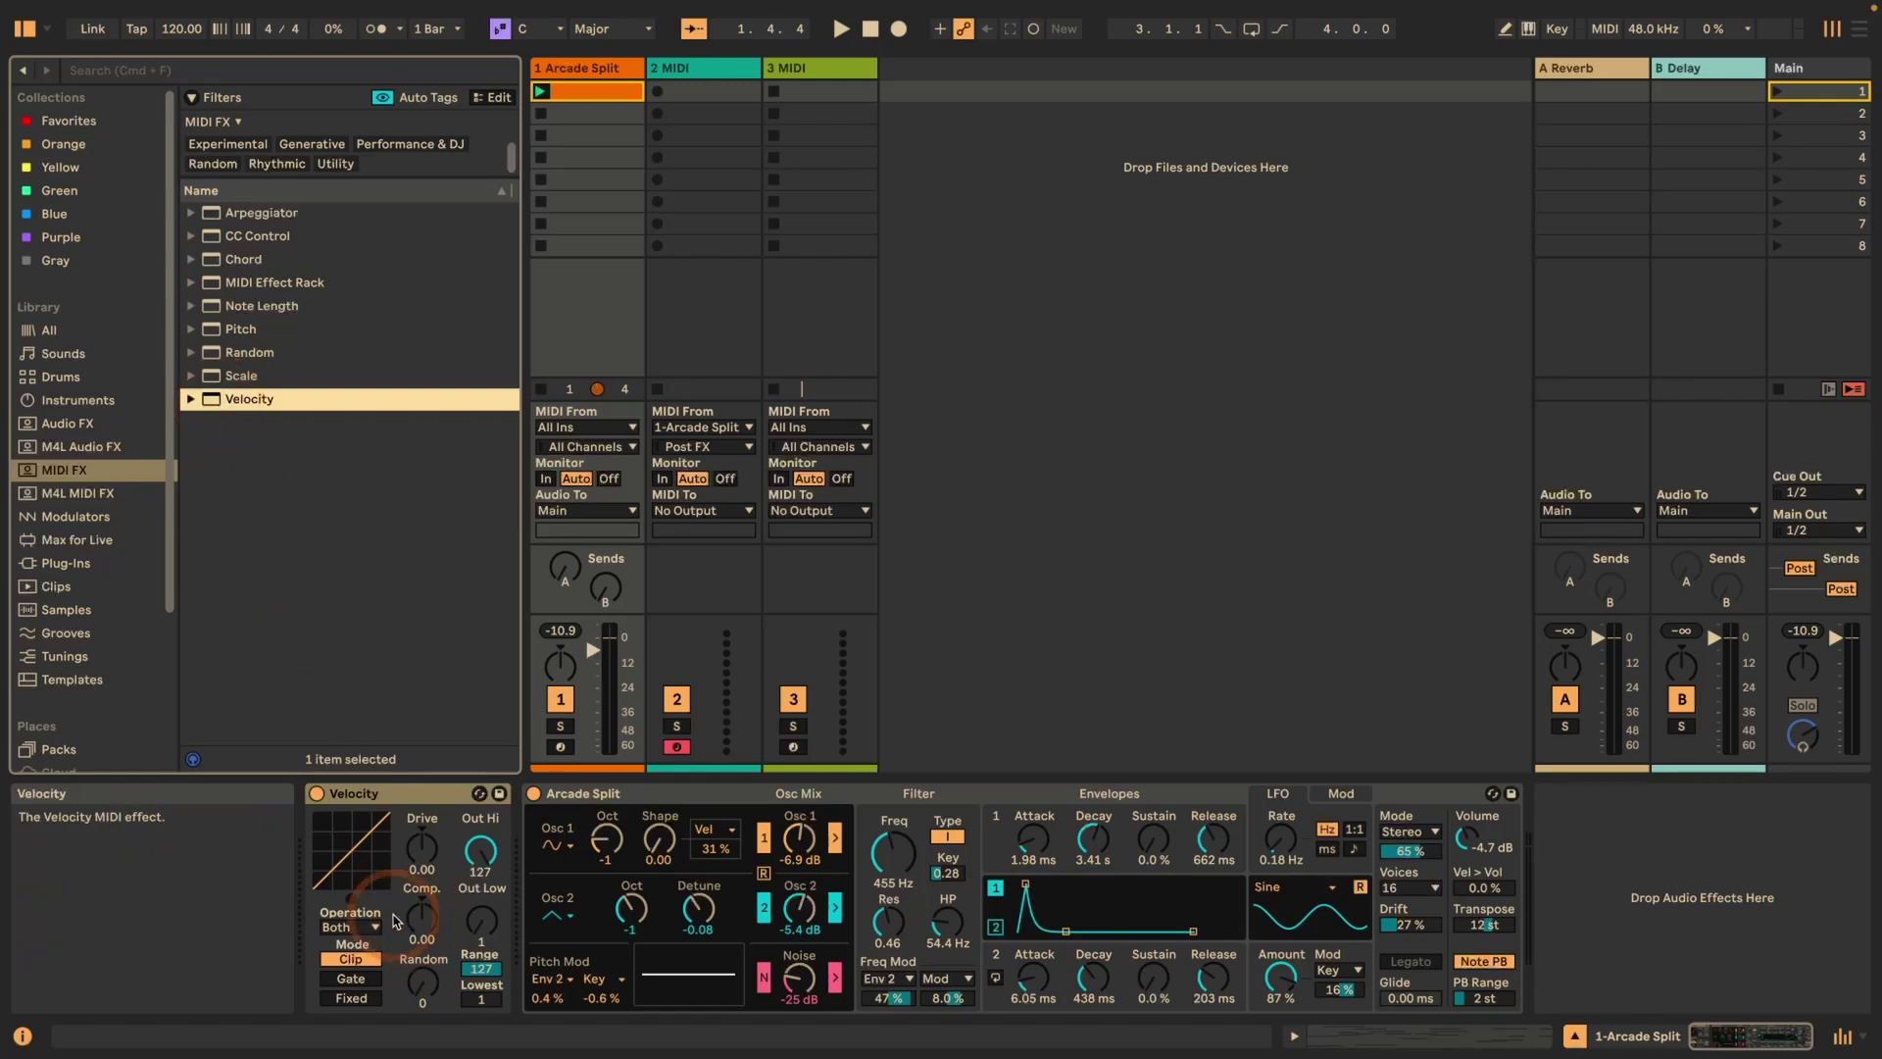
left_click(447, 878)
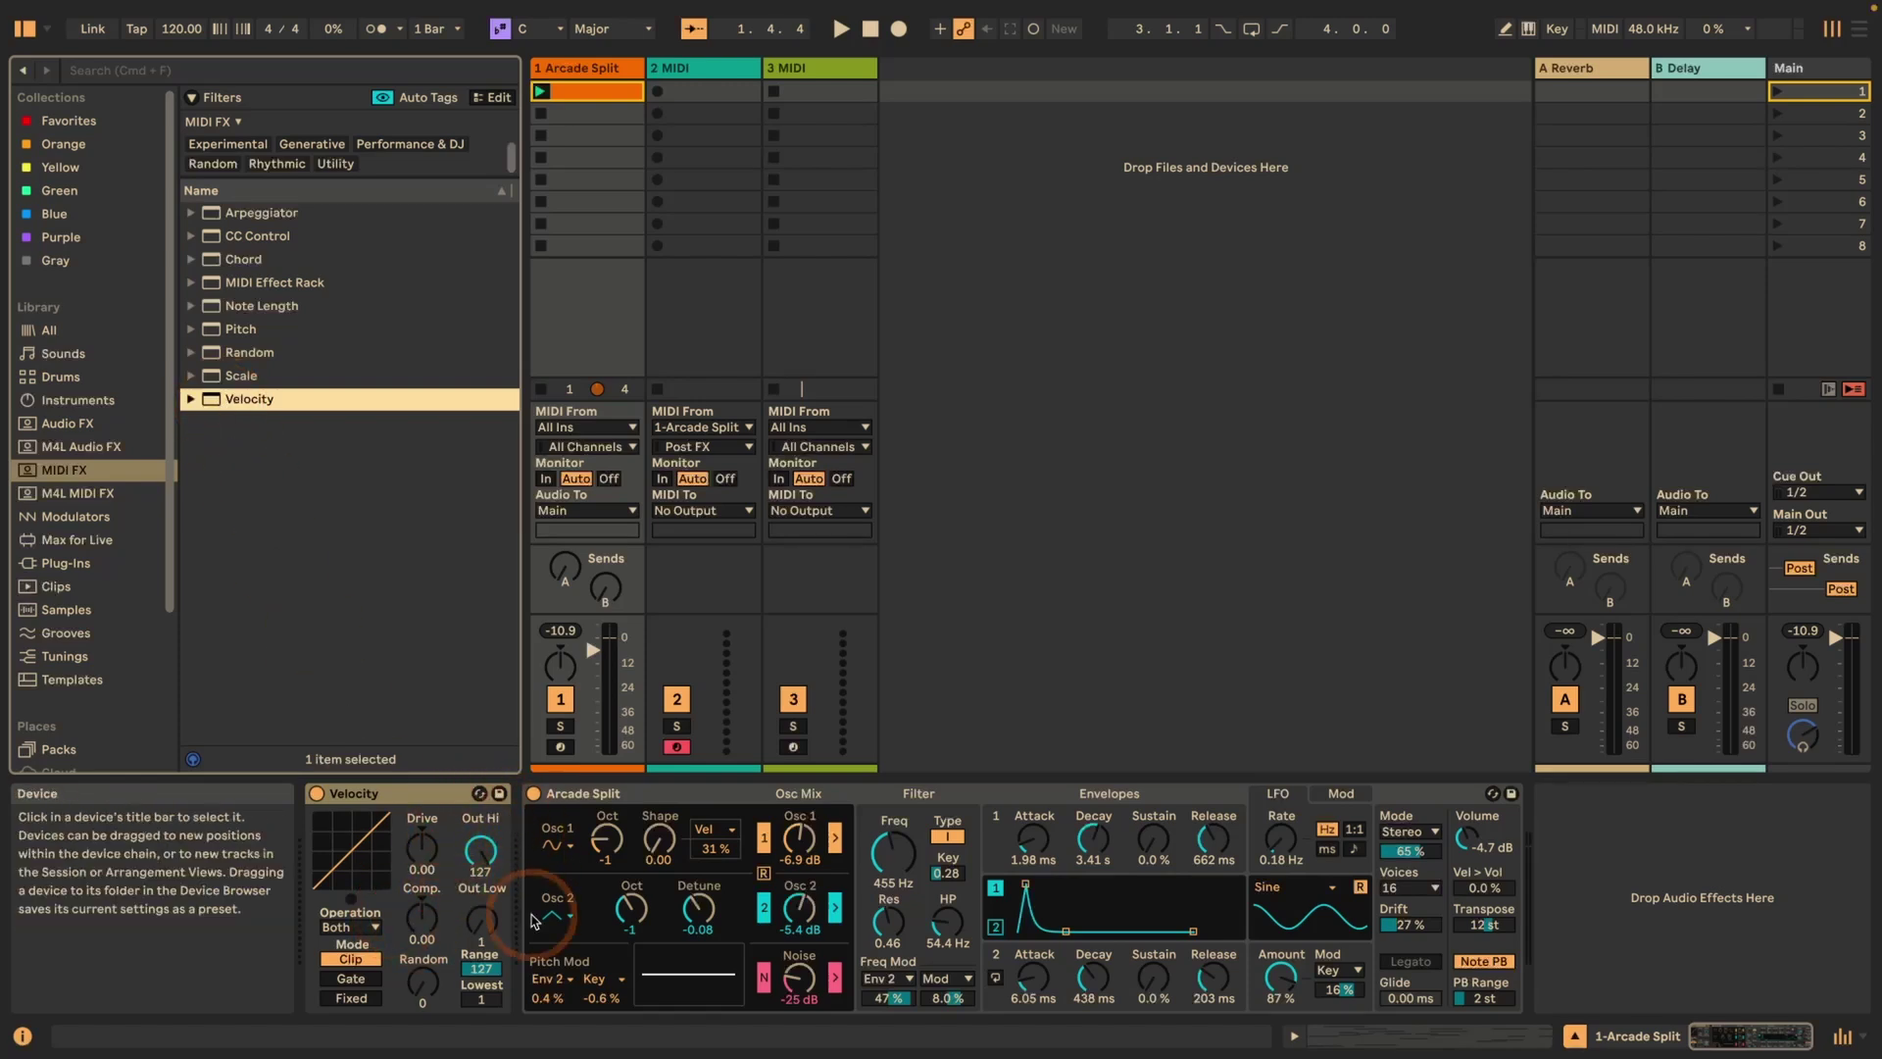
left_click(425, 980)
left_click(481, 824)
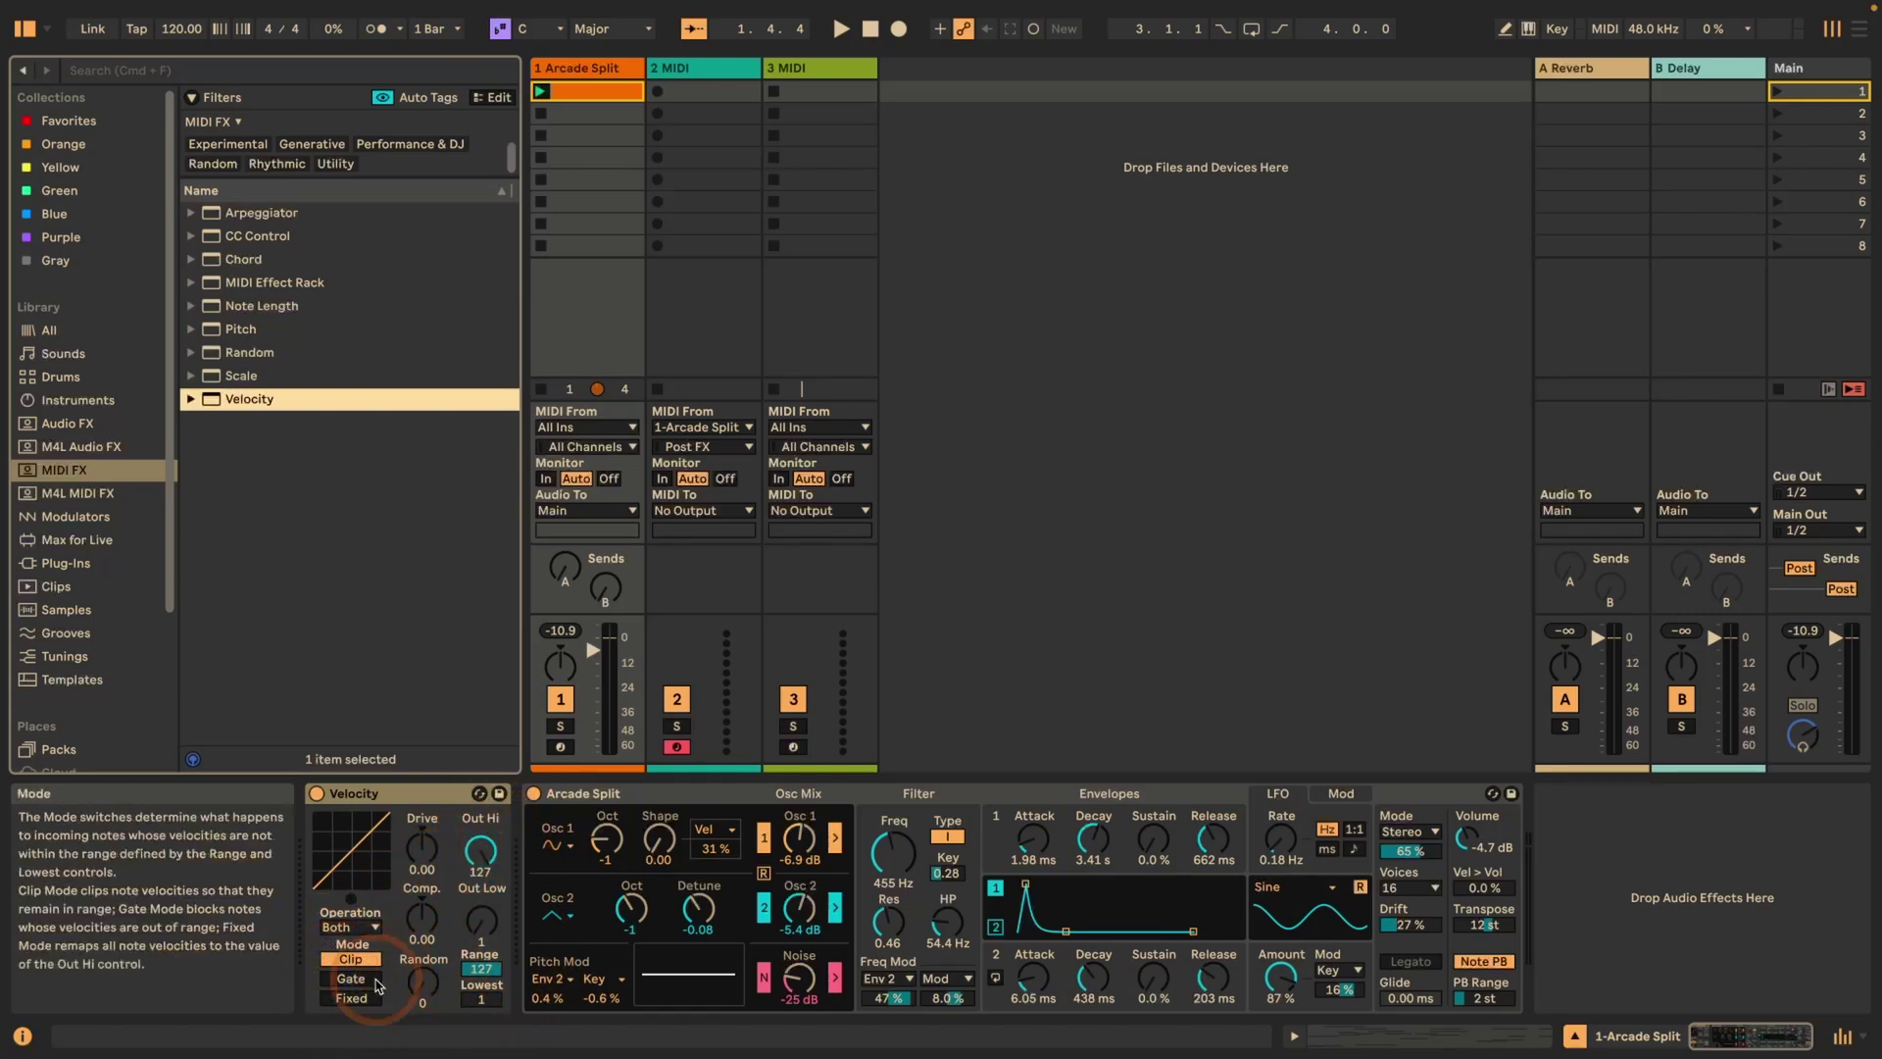
Step: Set the Velocity effect's Operation to Velocity, with Lowest 50 and Range 50
left_click(337, 928)
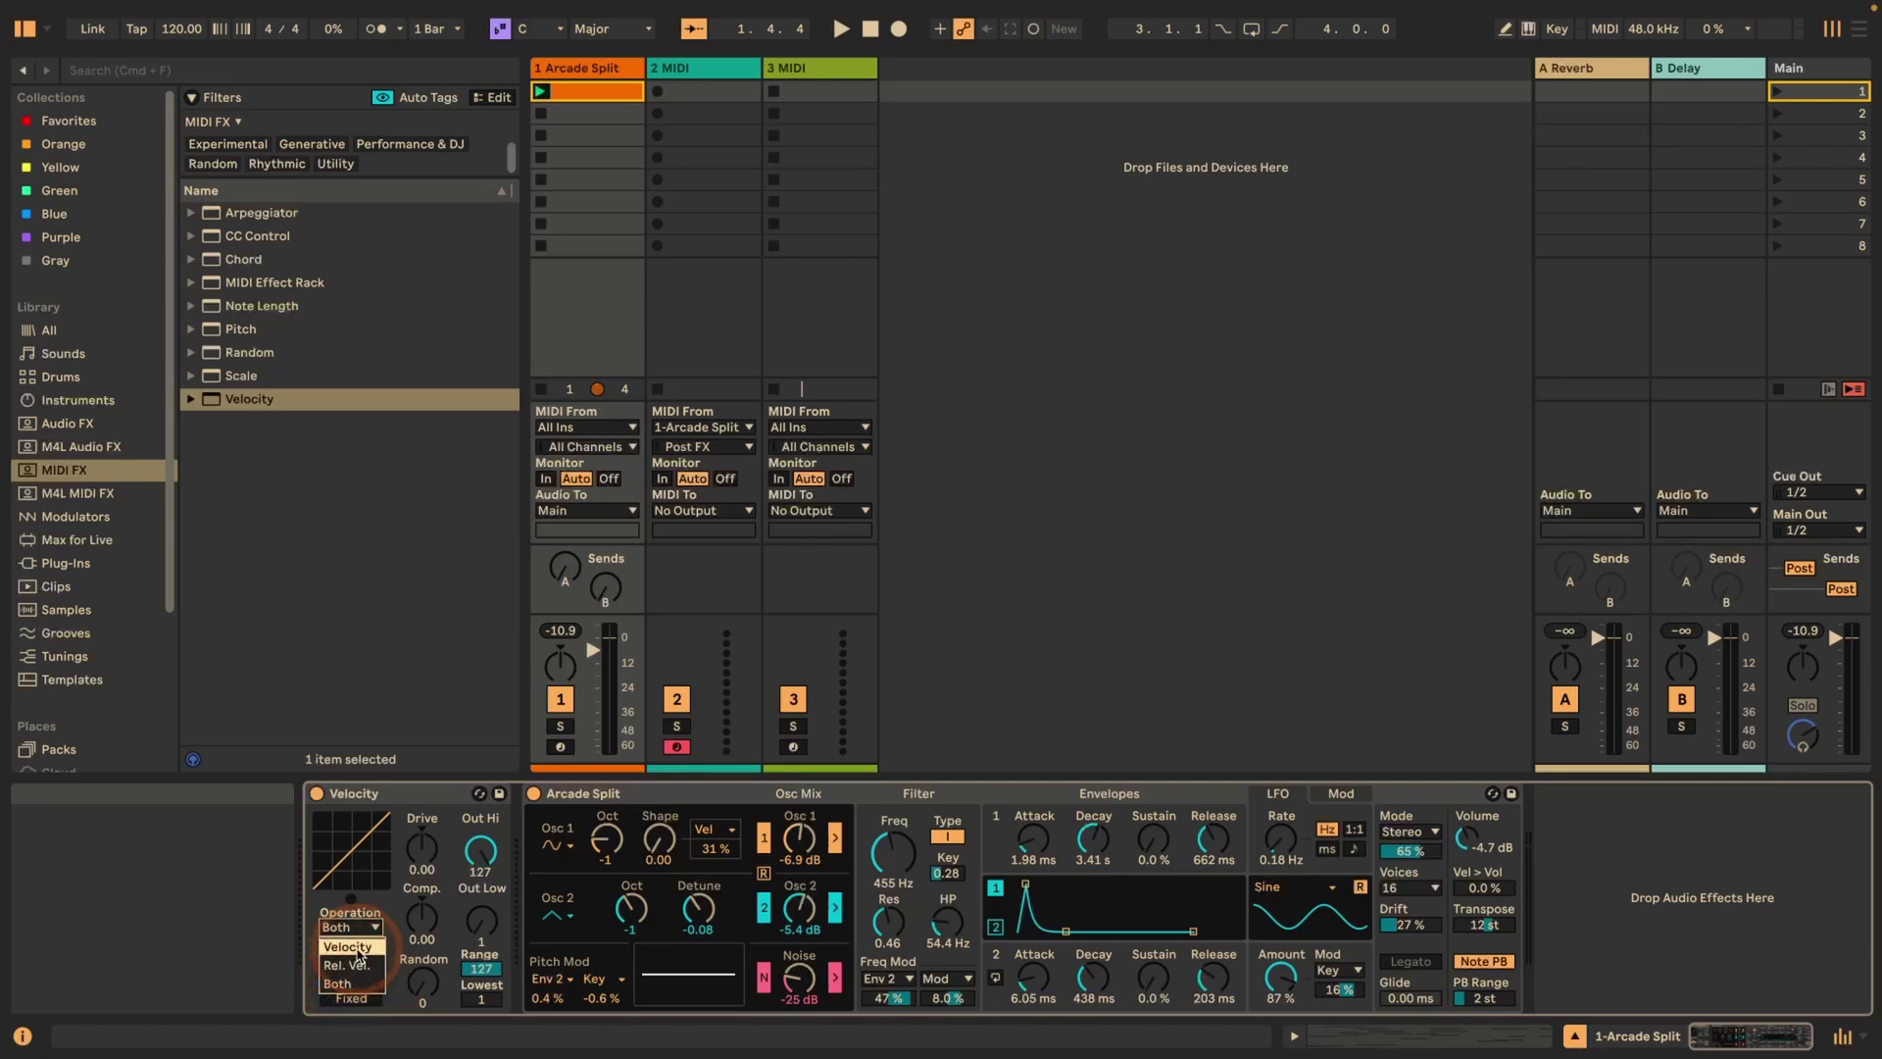
left_click(359, 949)
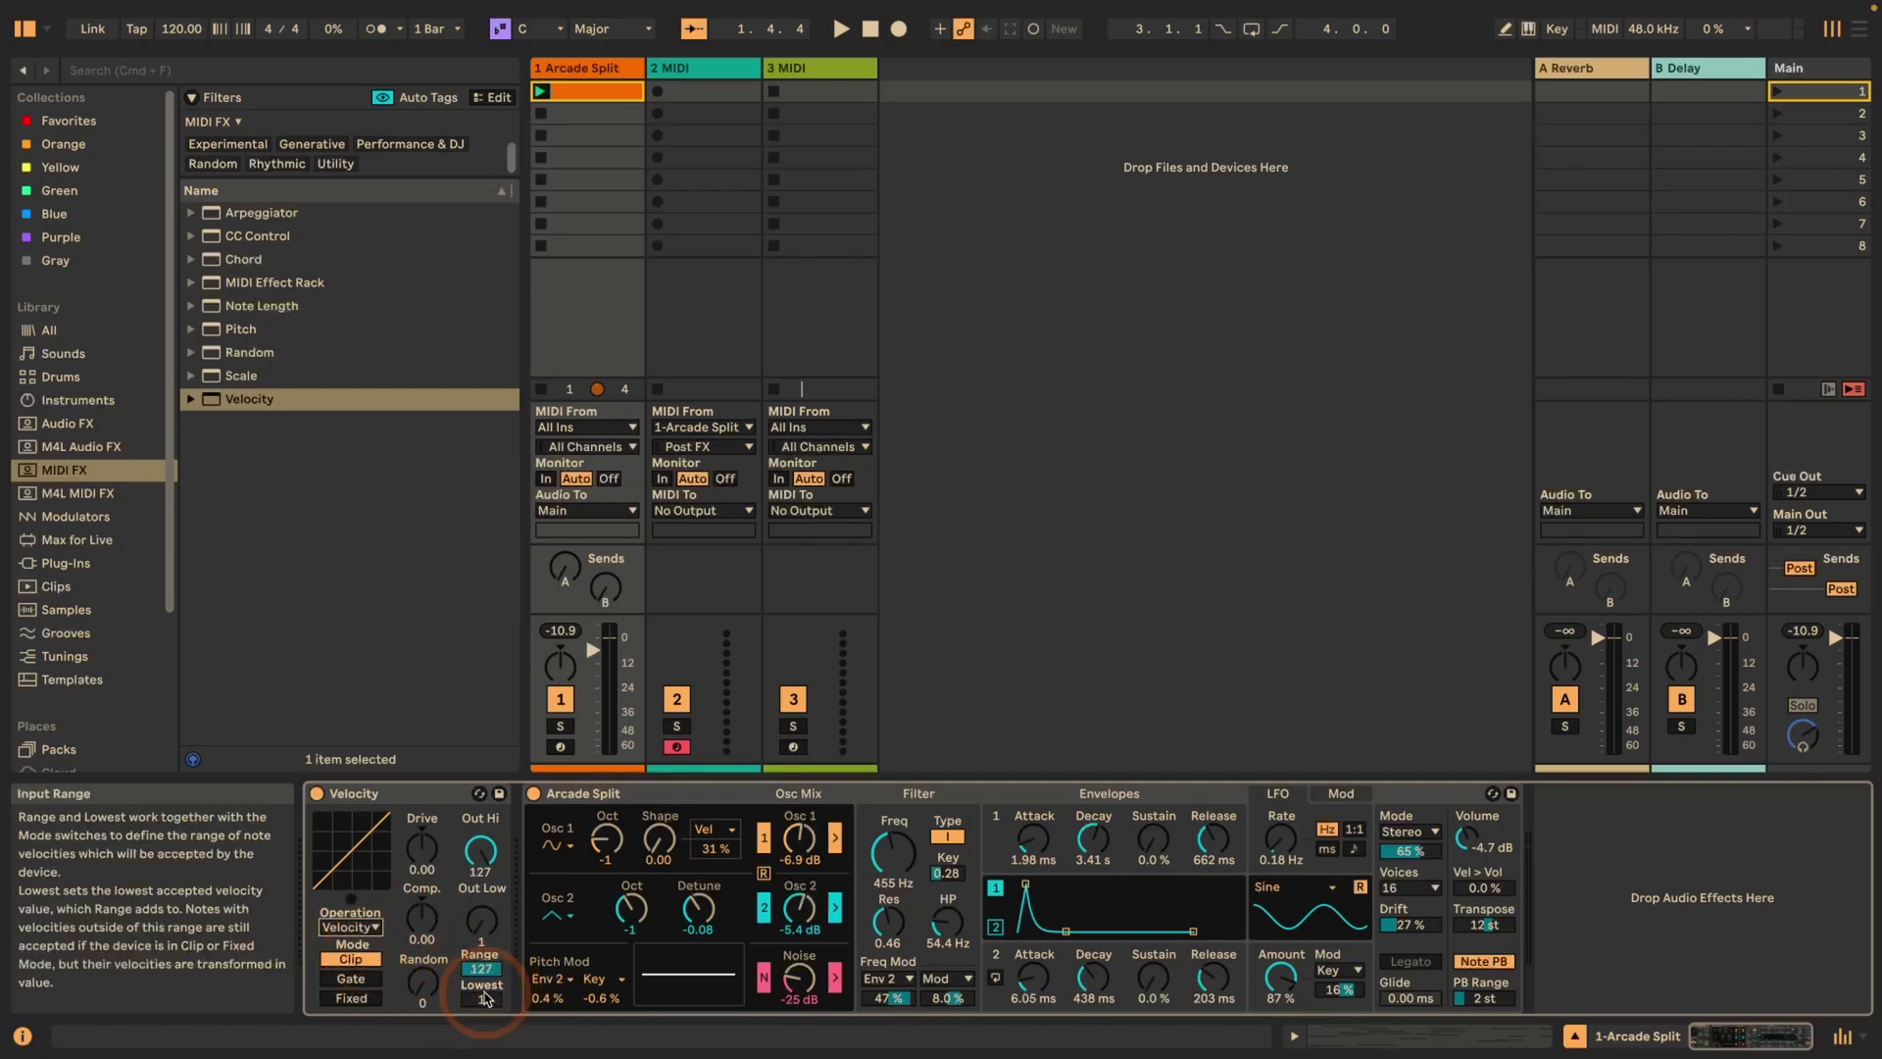
left_click(478, 1000)
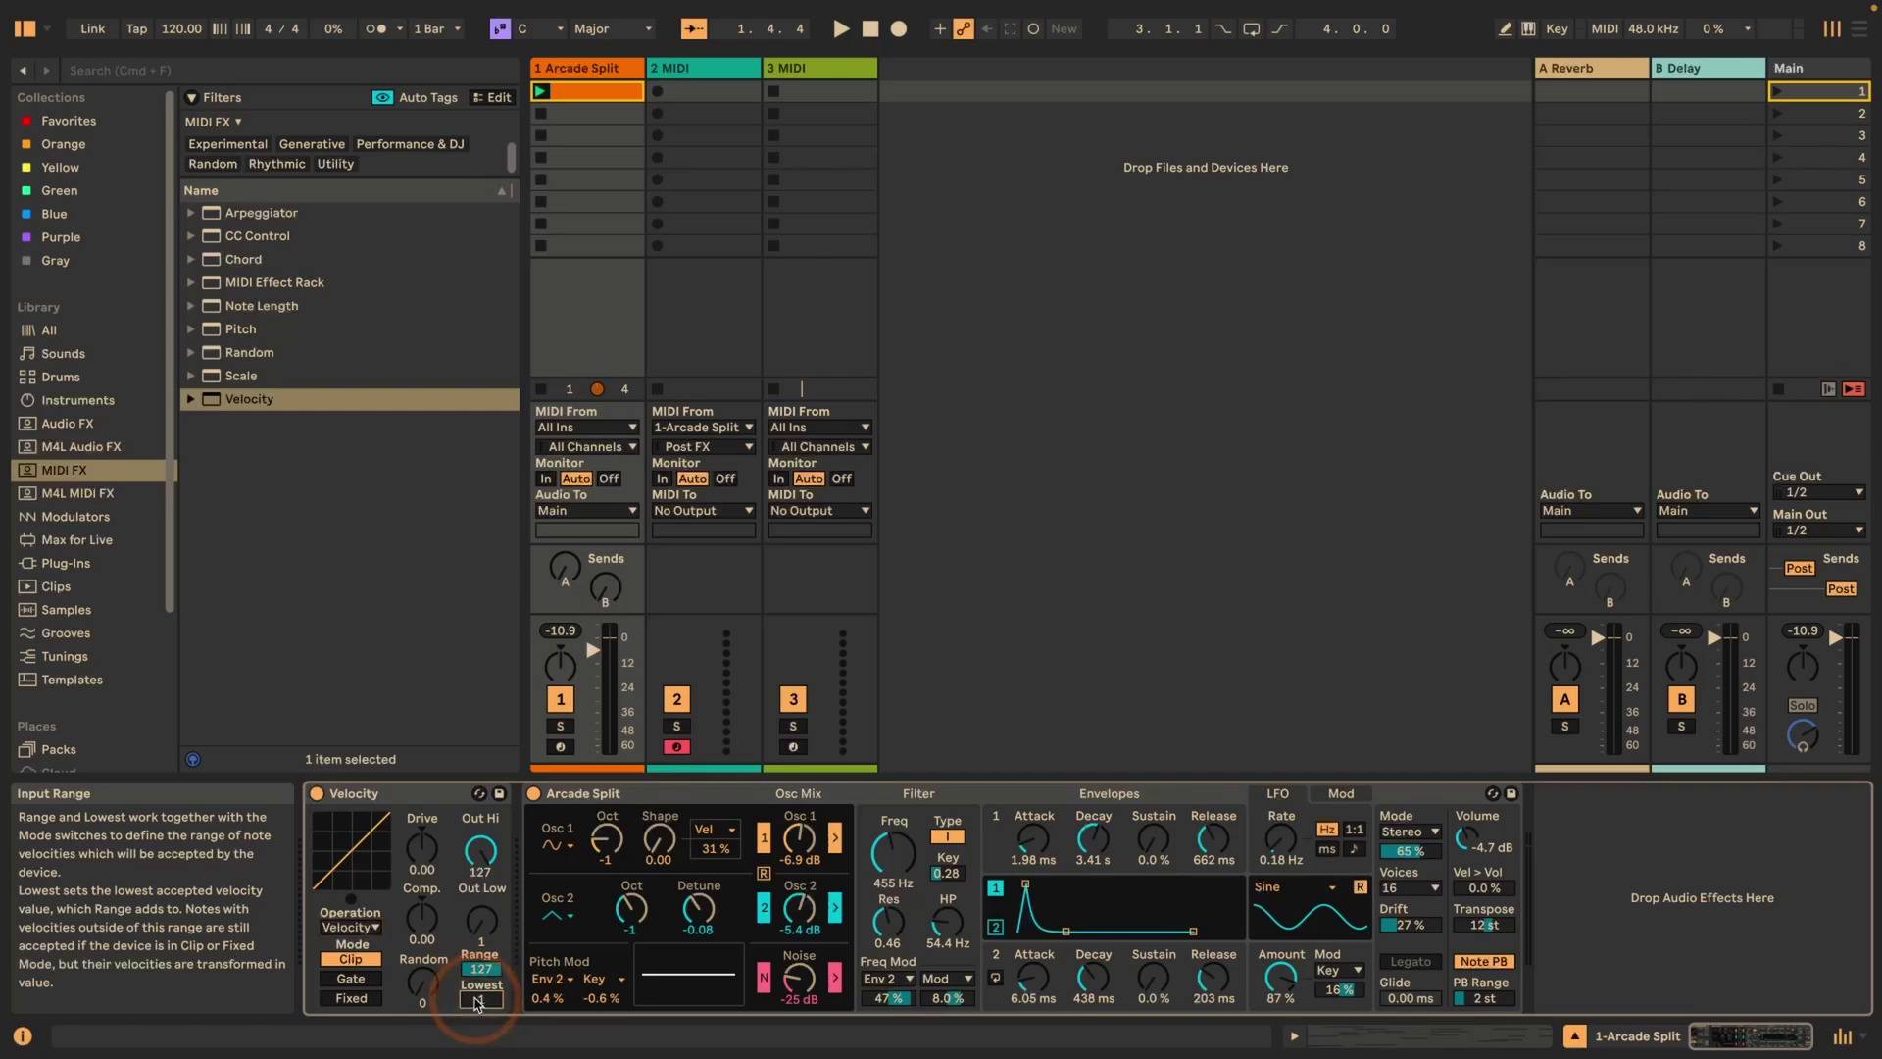
type("50")
key("Return")
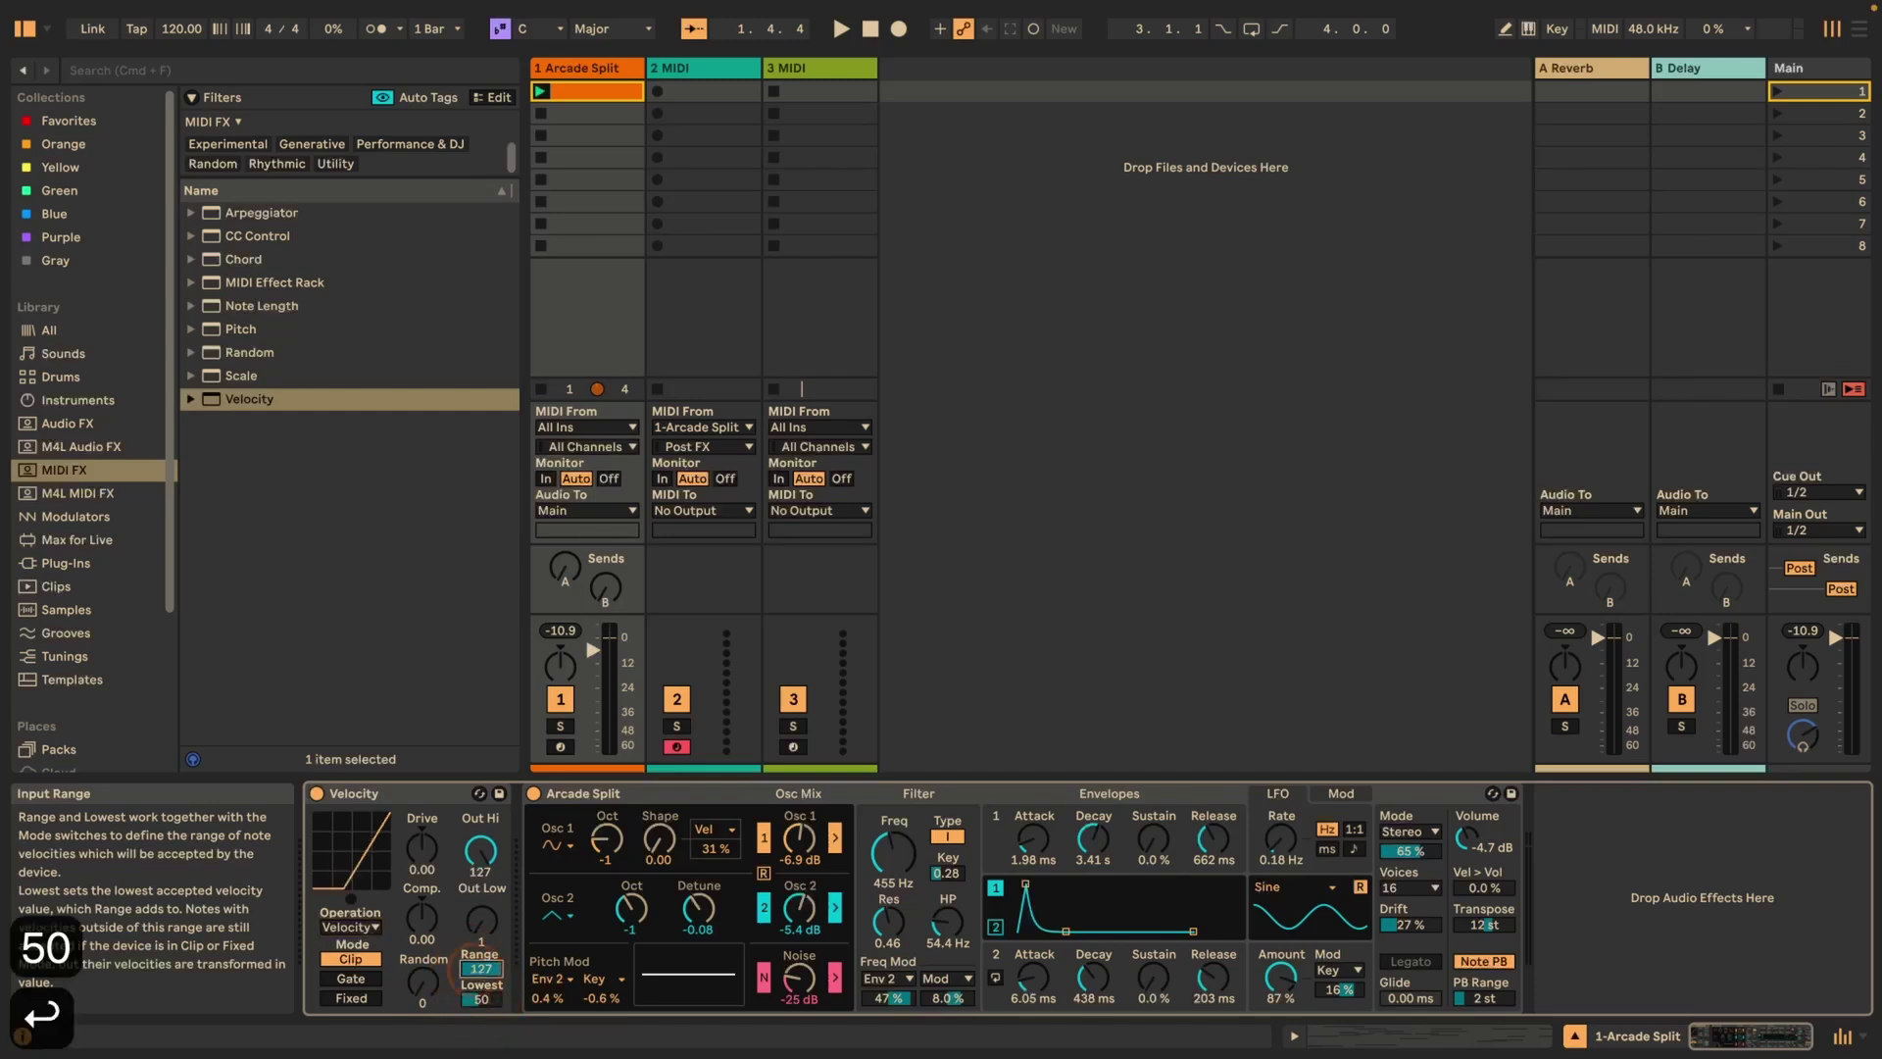
left_click(477, 971)
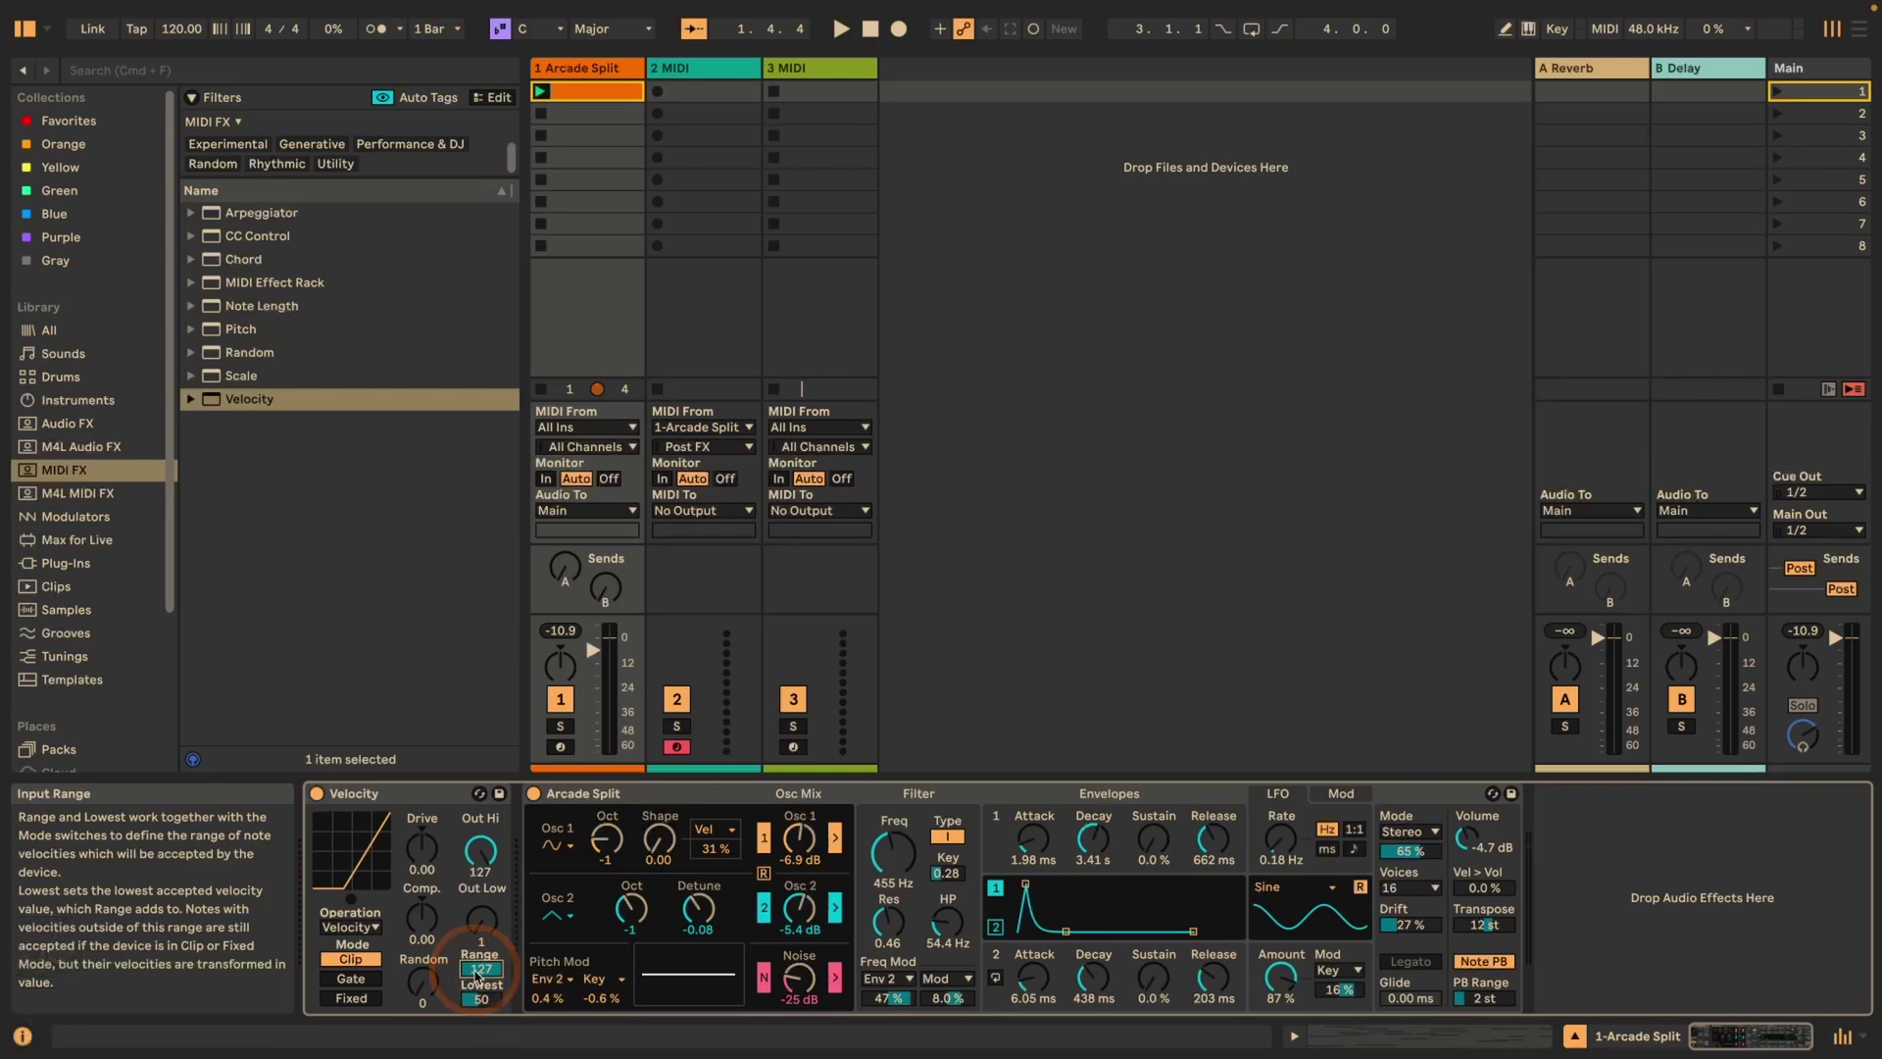
type("50")
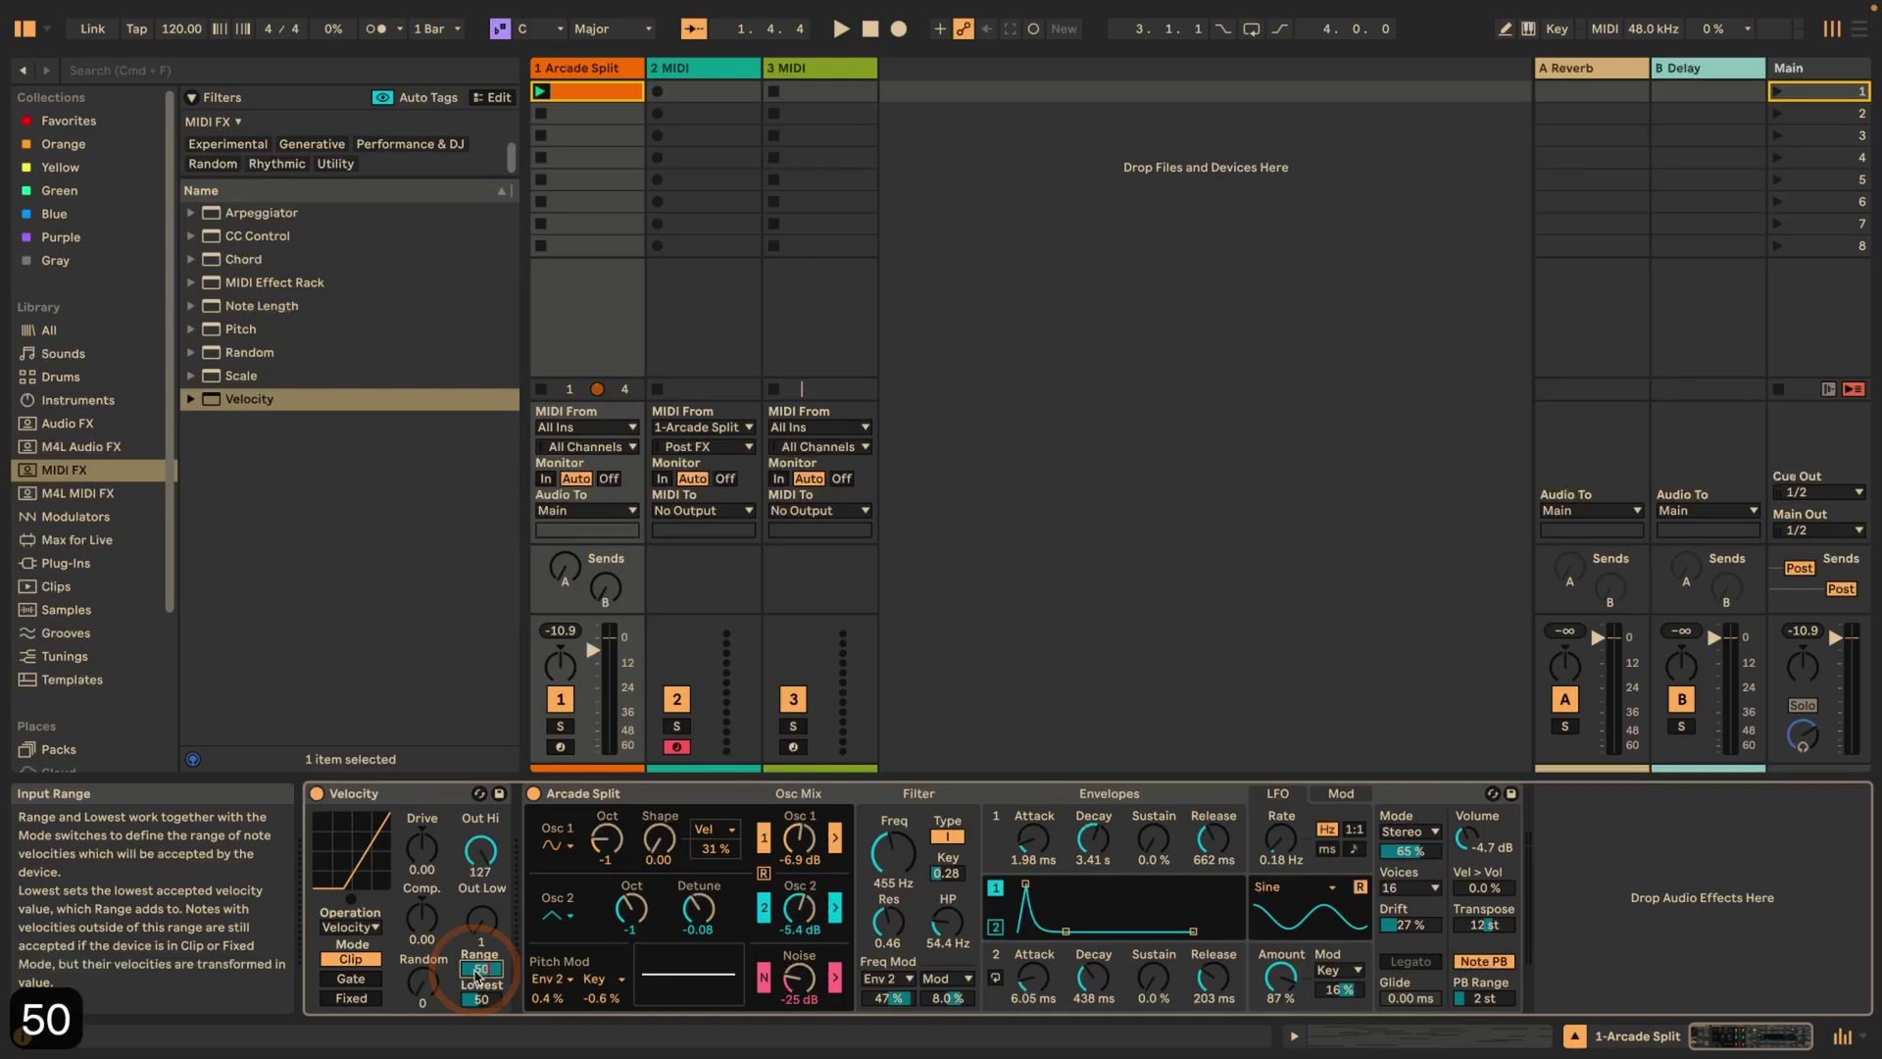
key("Return")
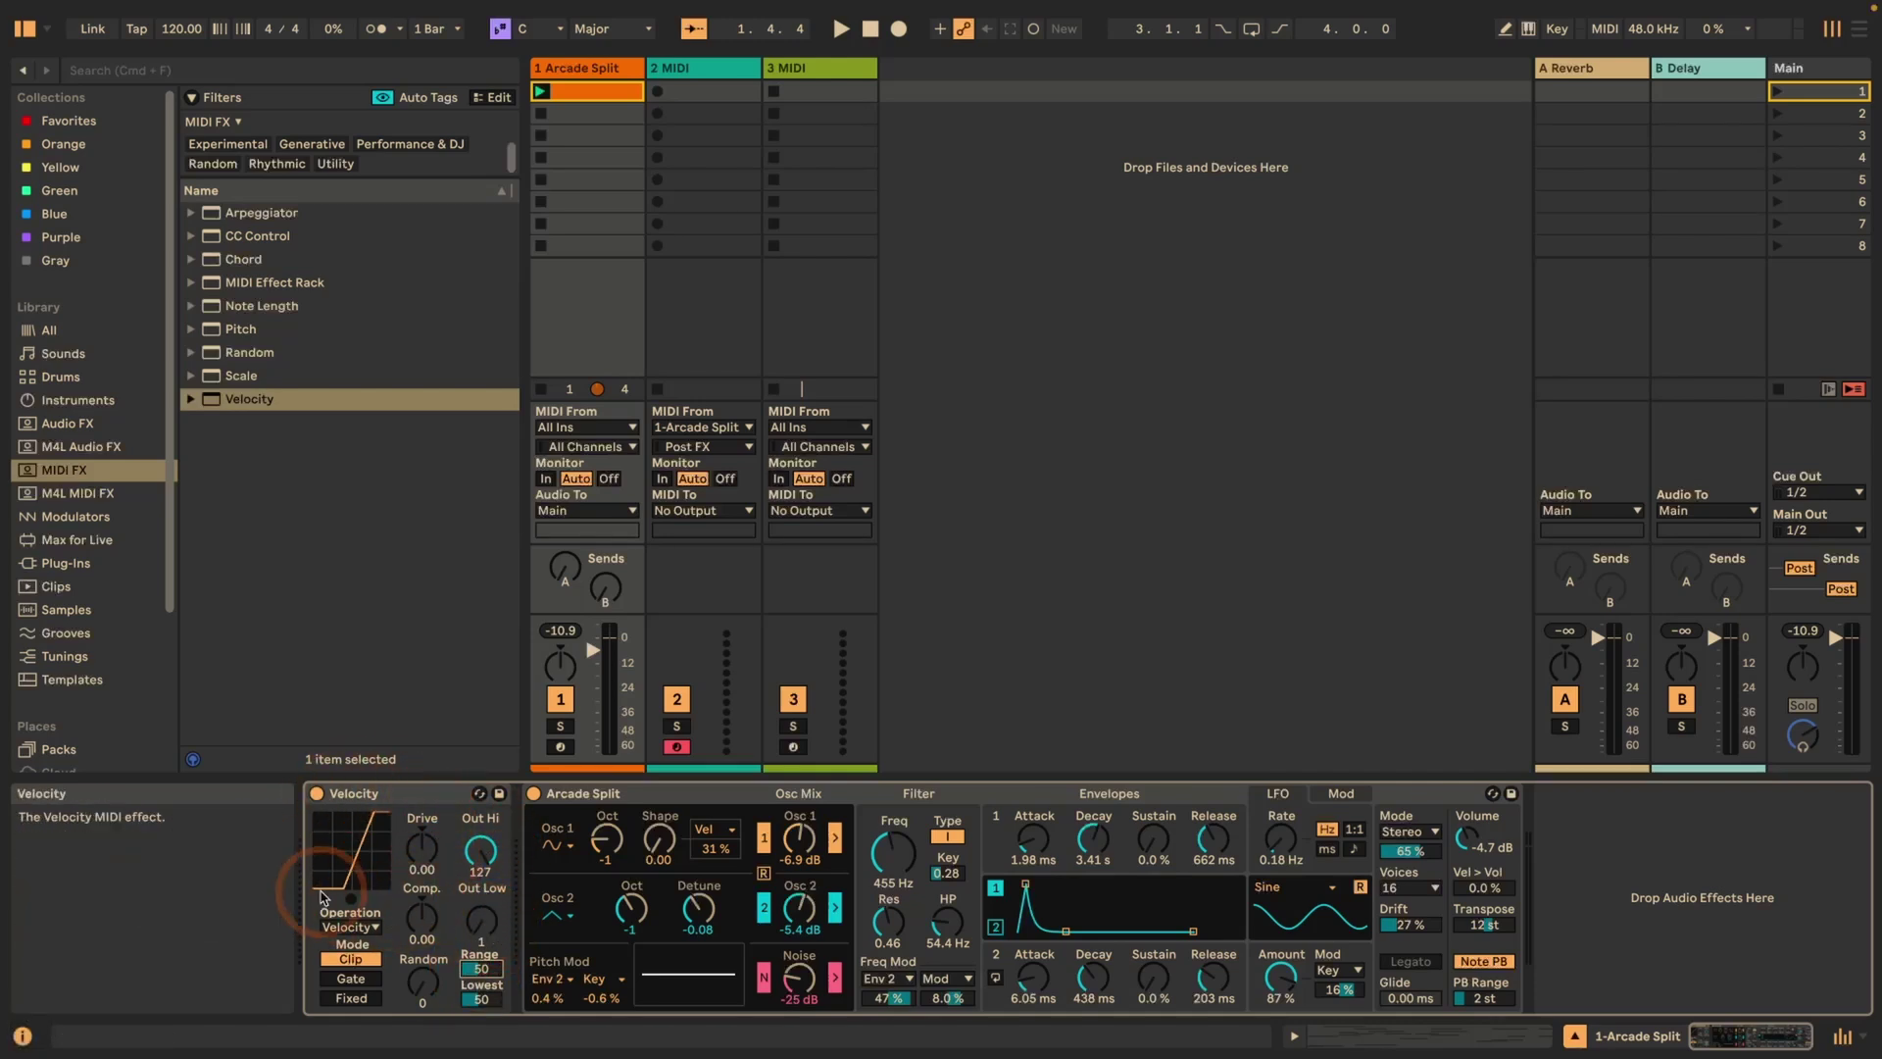
Step: Set the Velocity effect's Out Low to 50 and Out Hi to 100
left_click(485, 944)
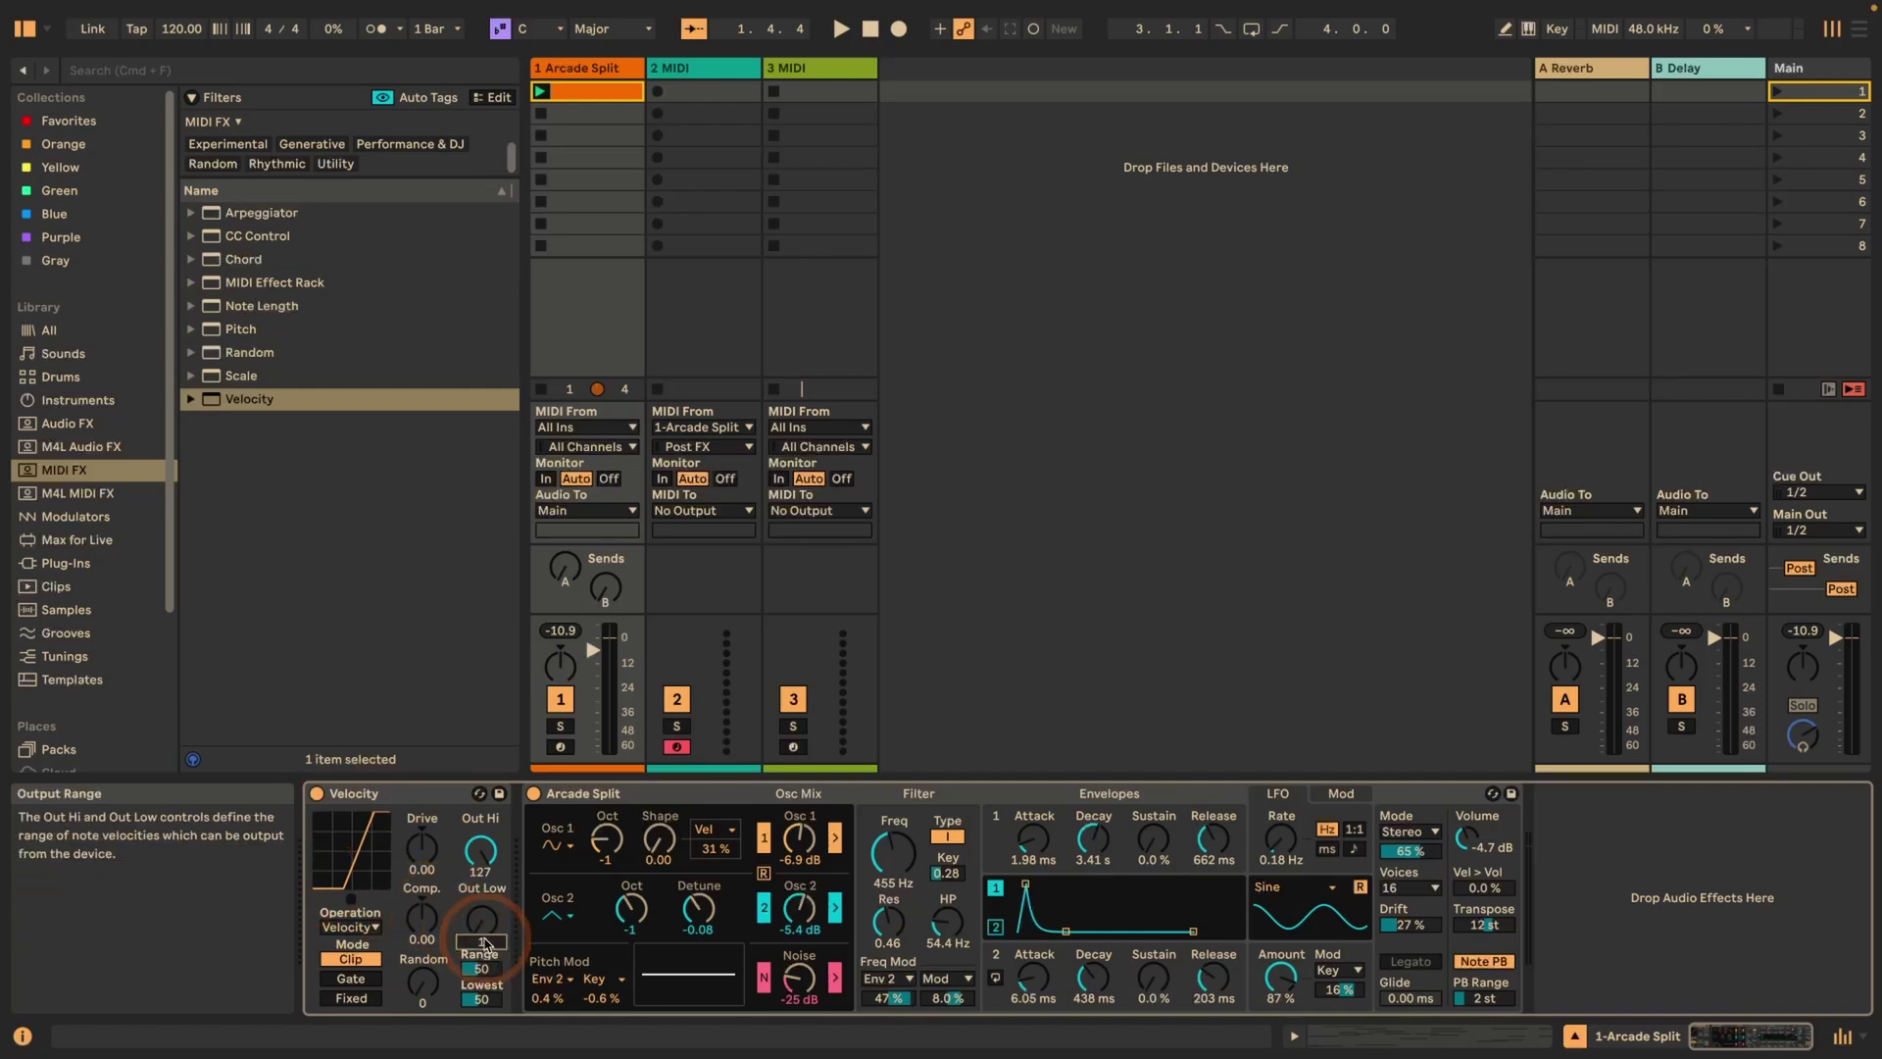
type("50")
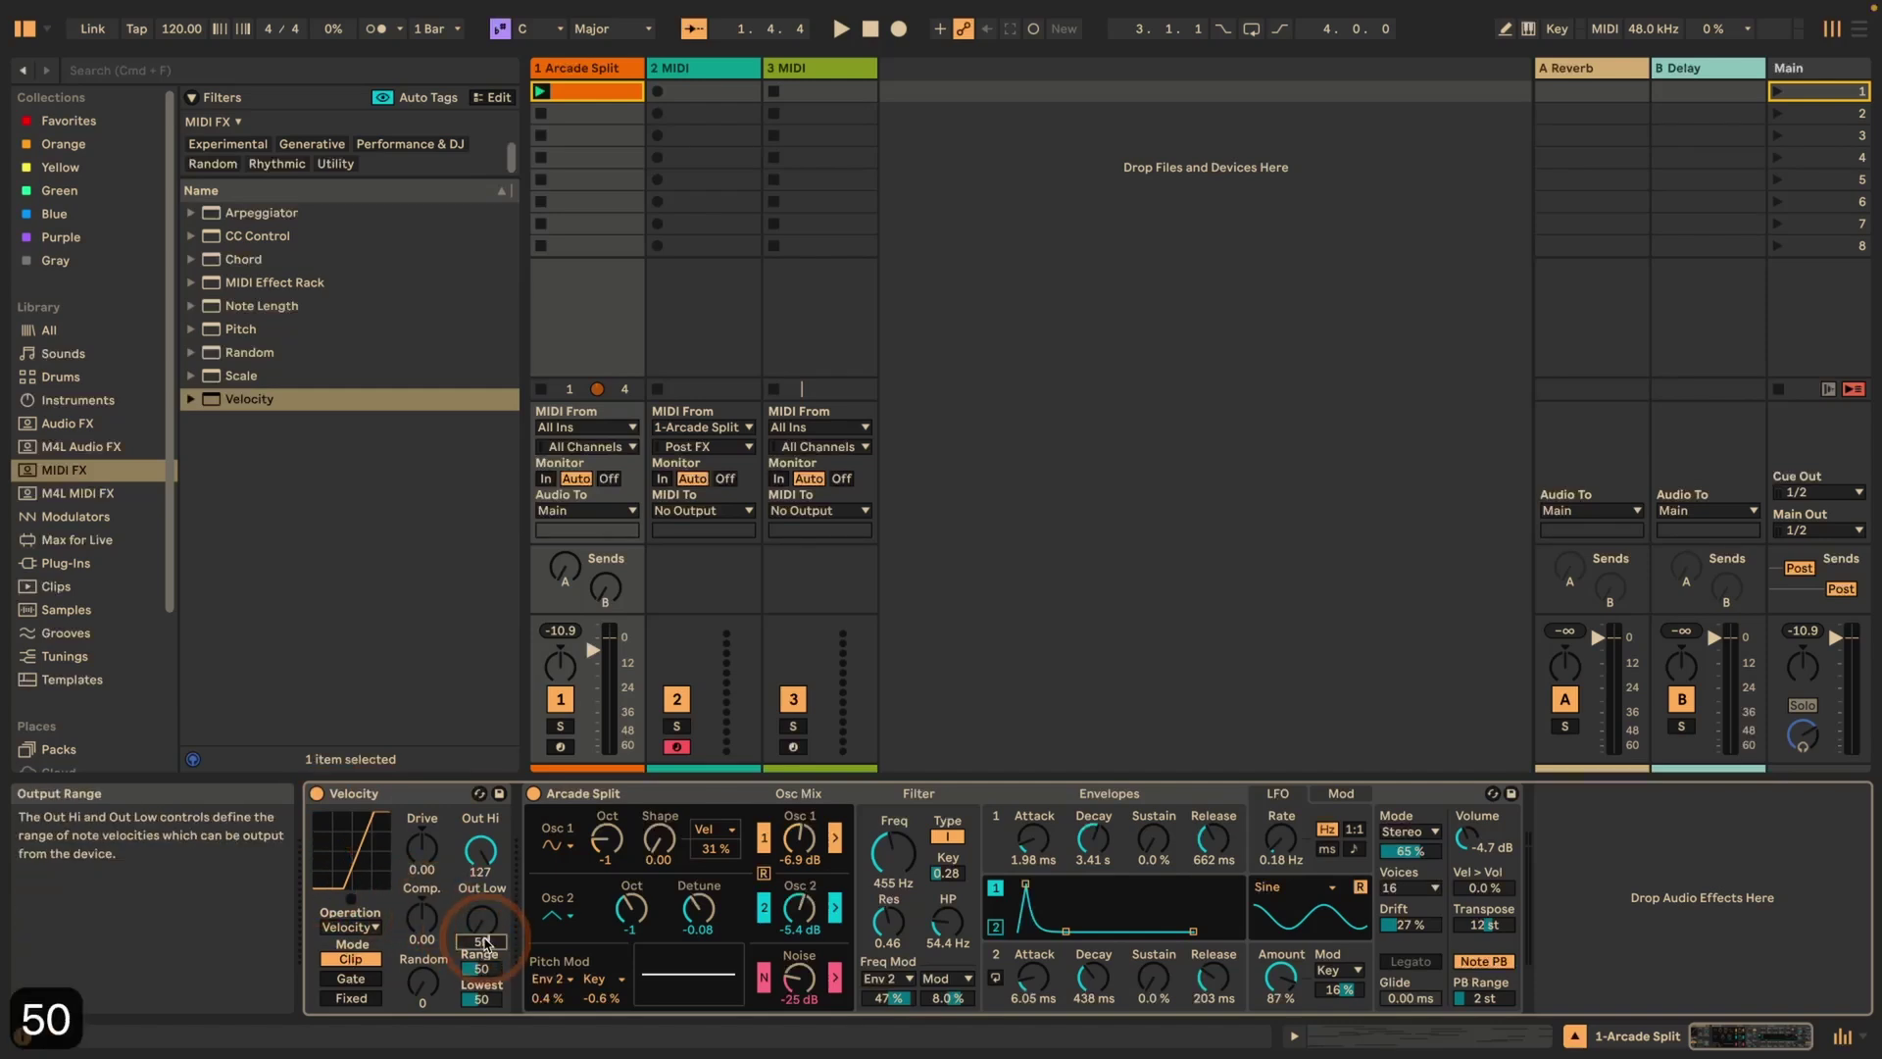
key("Return")
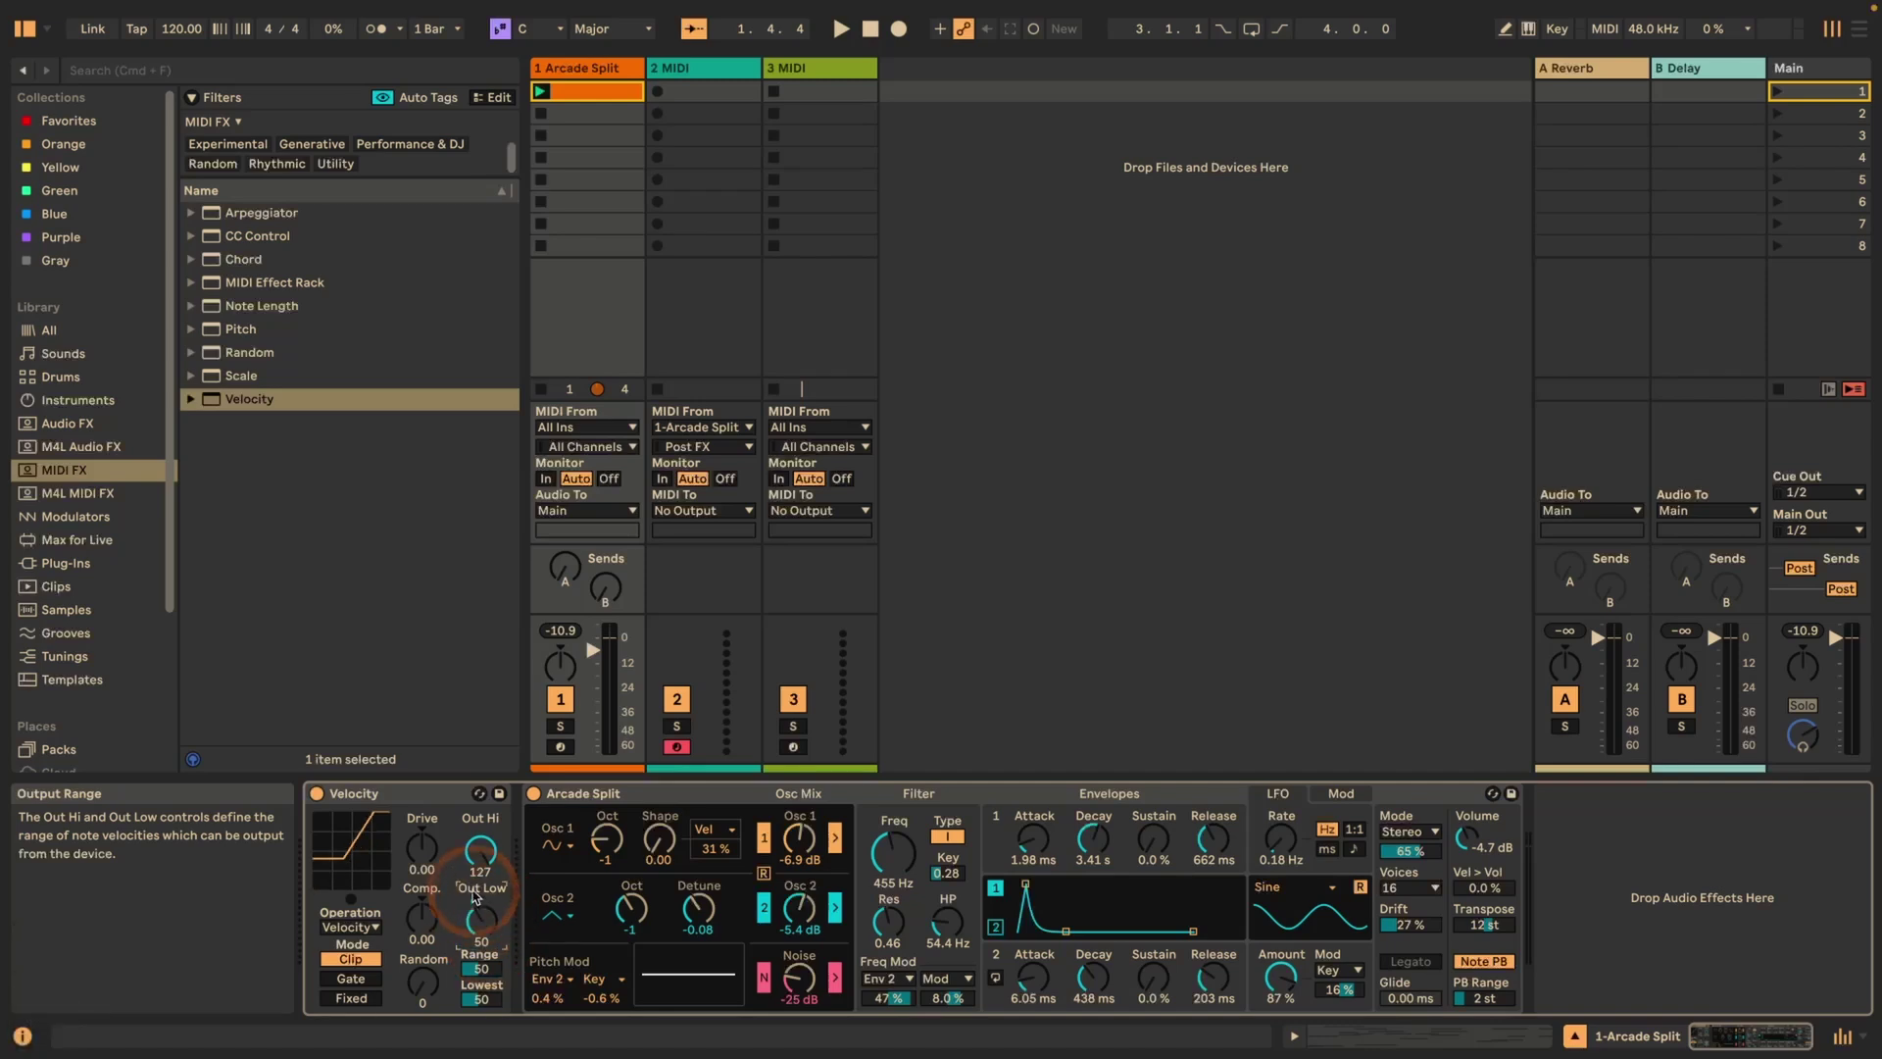
left_click(478, 873)
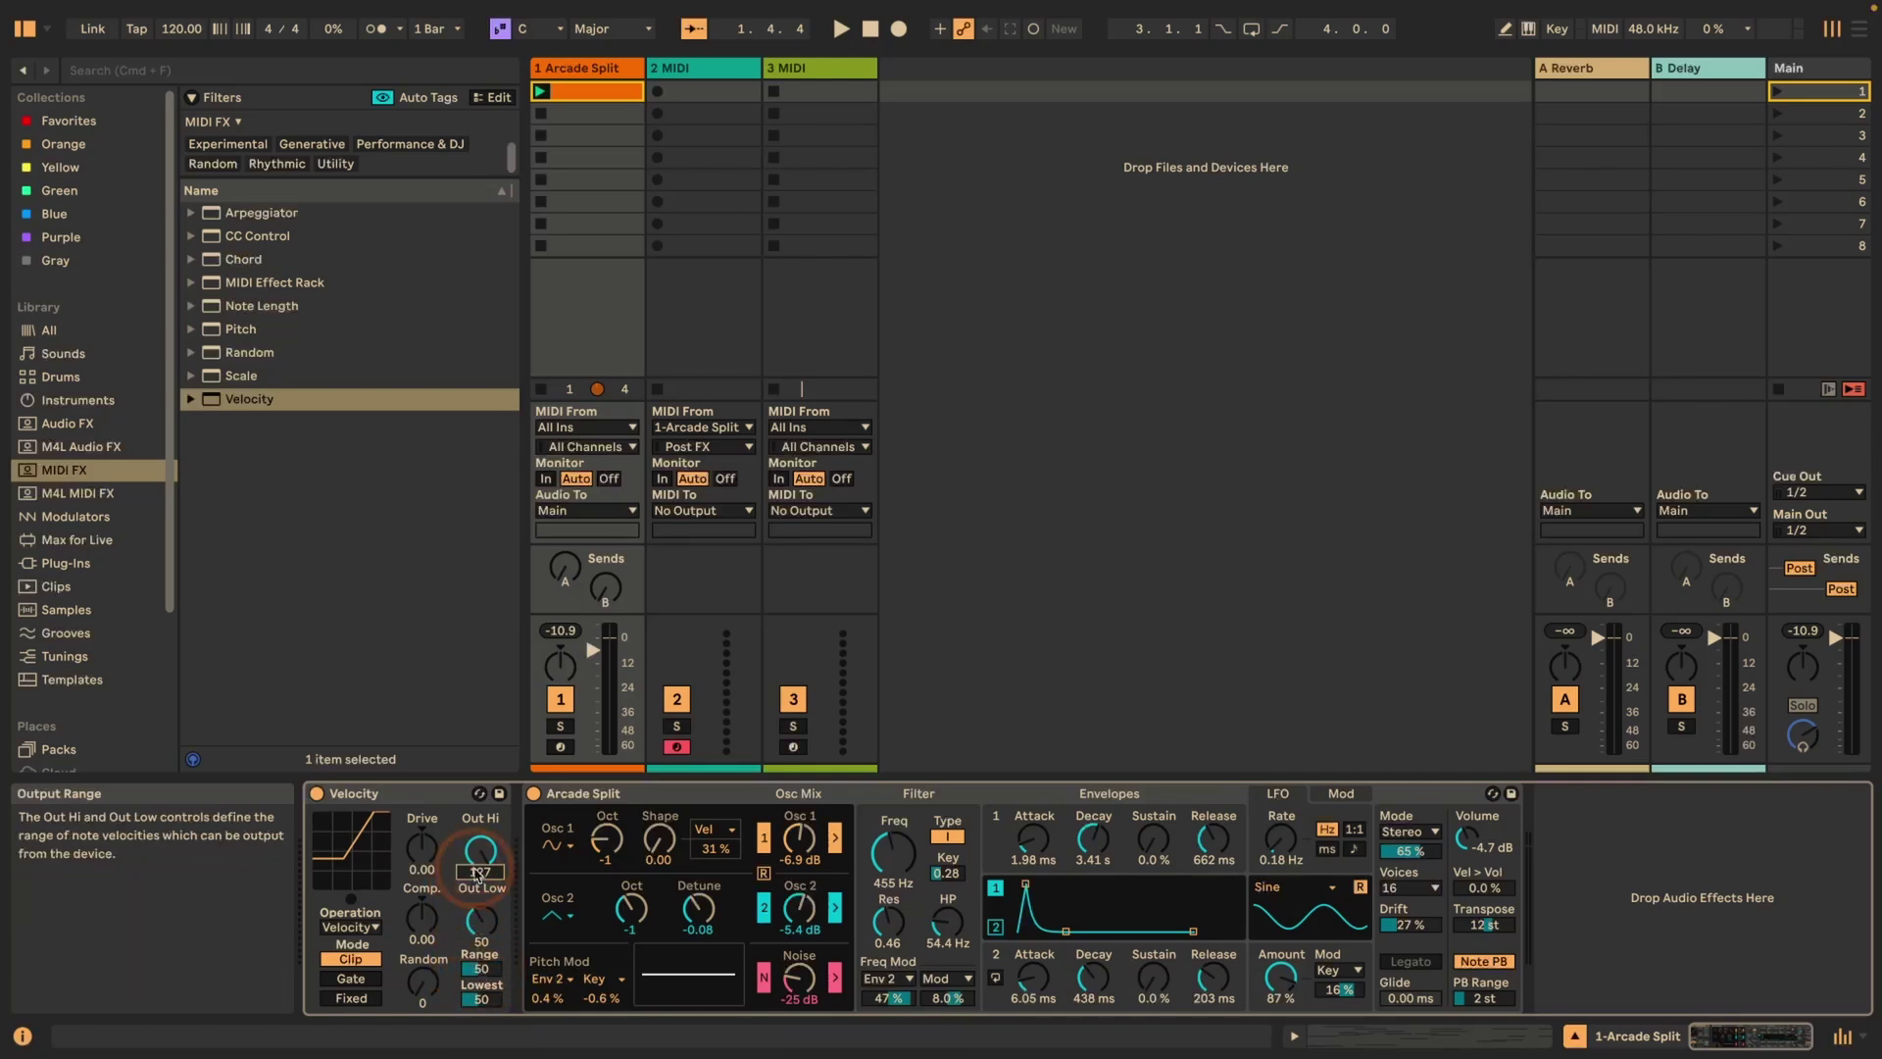
left_click(479, 872)
type("100")
key("Return")
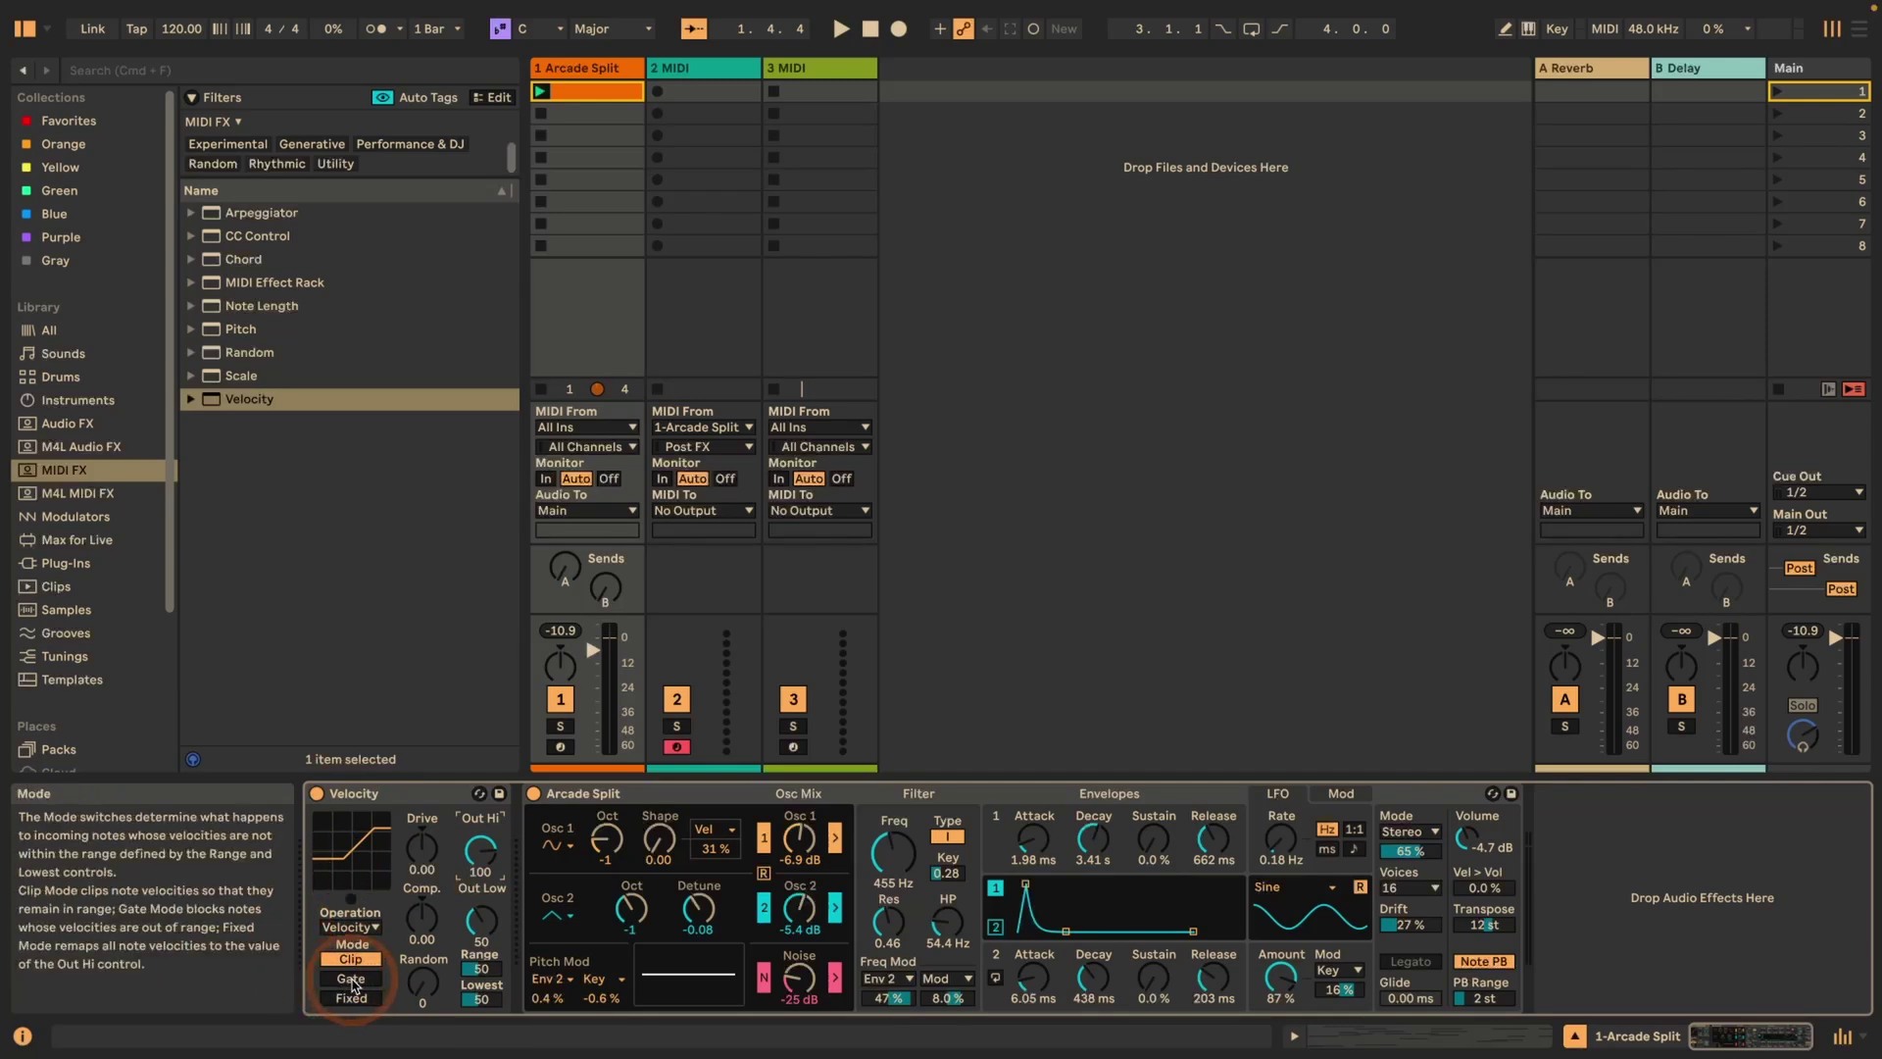
Step: Audition Gate mode with playback, then switch back to Clip mode and play the set
left_click(351, 979)
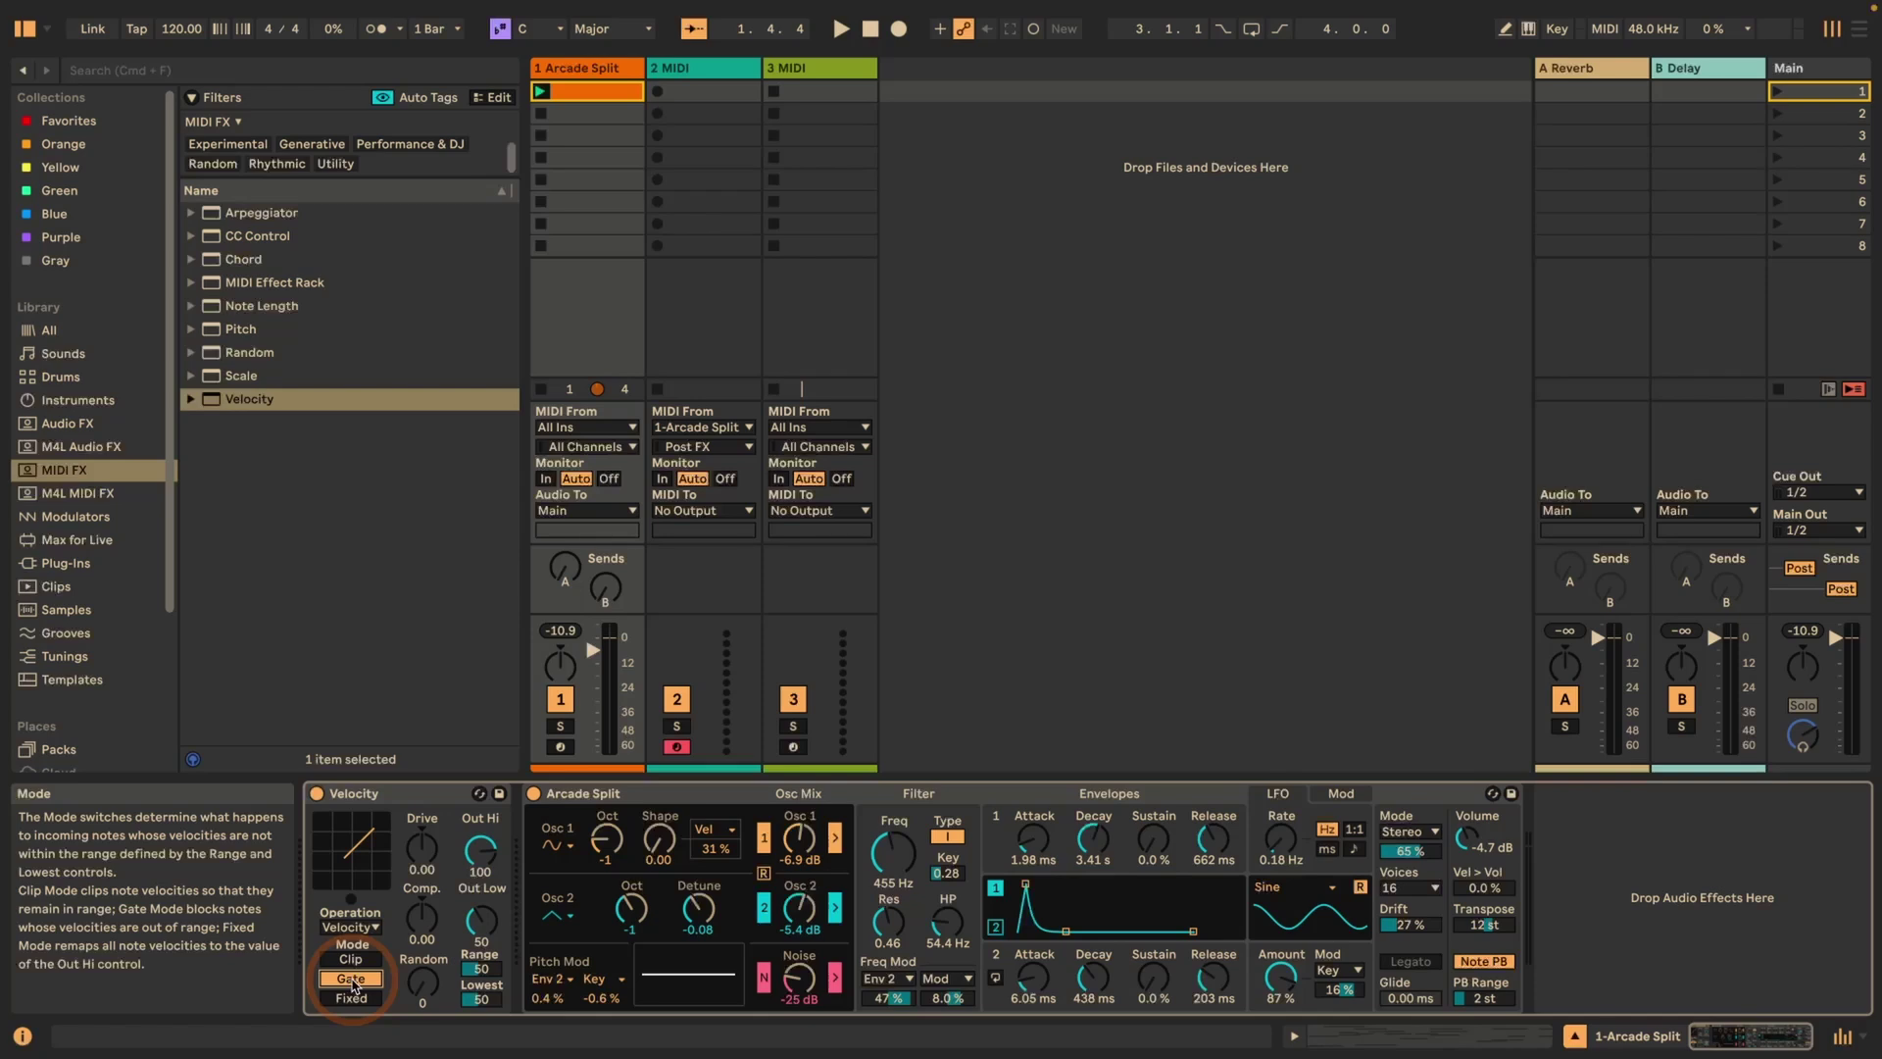
key("space")
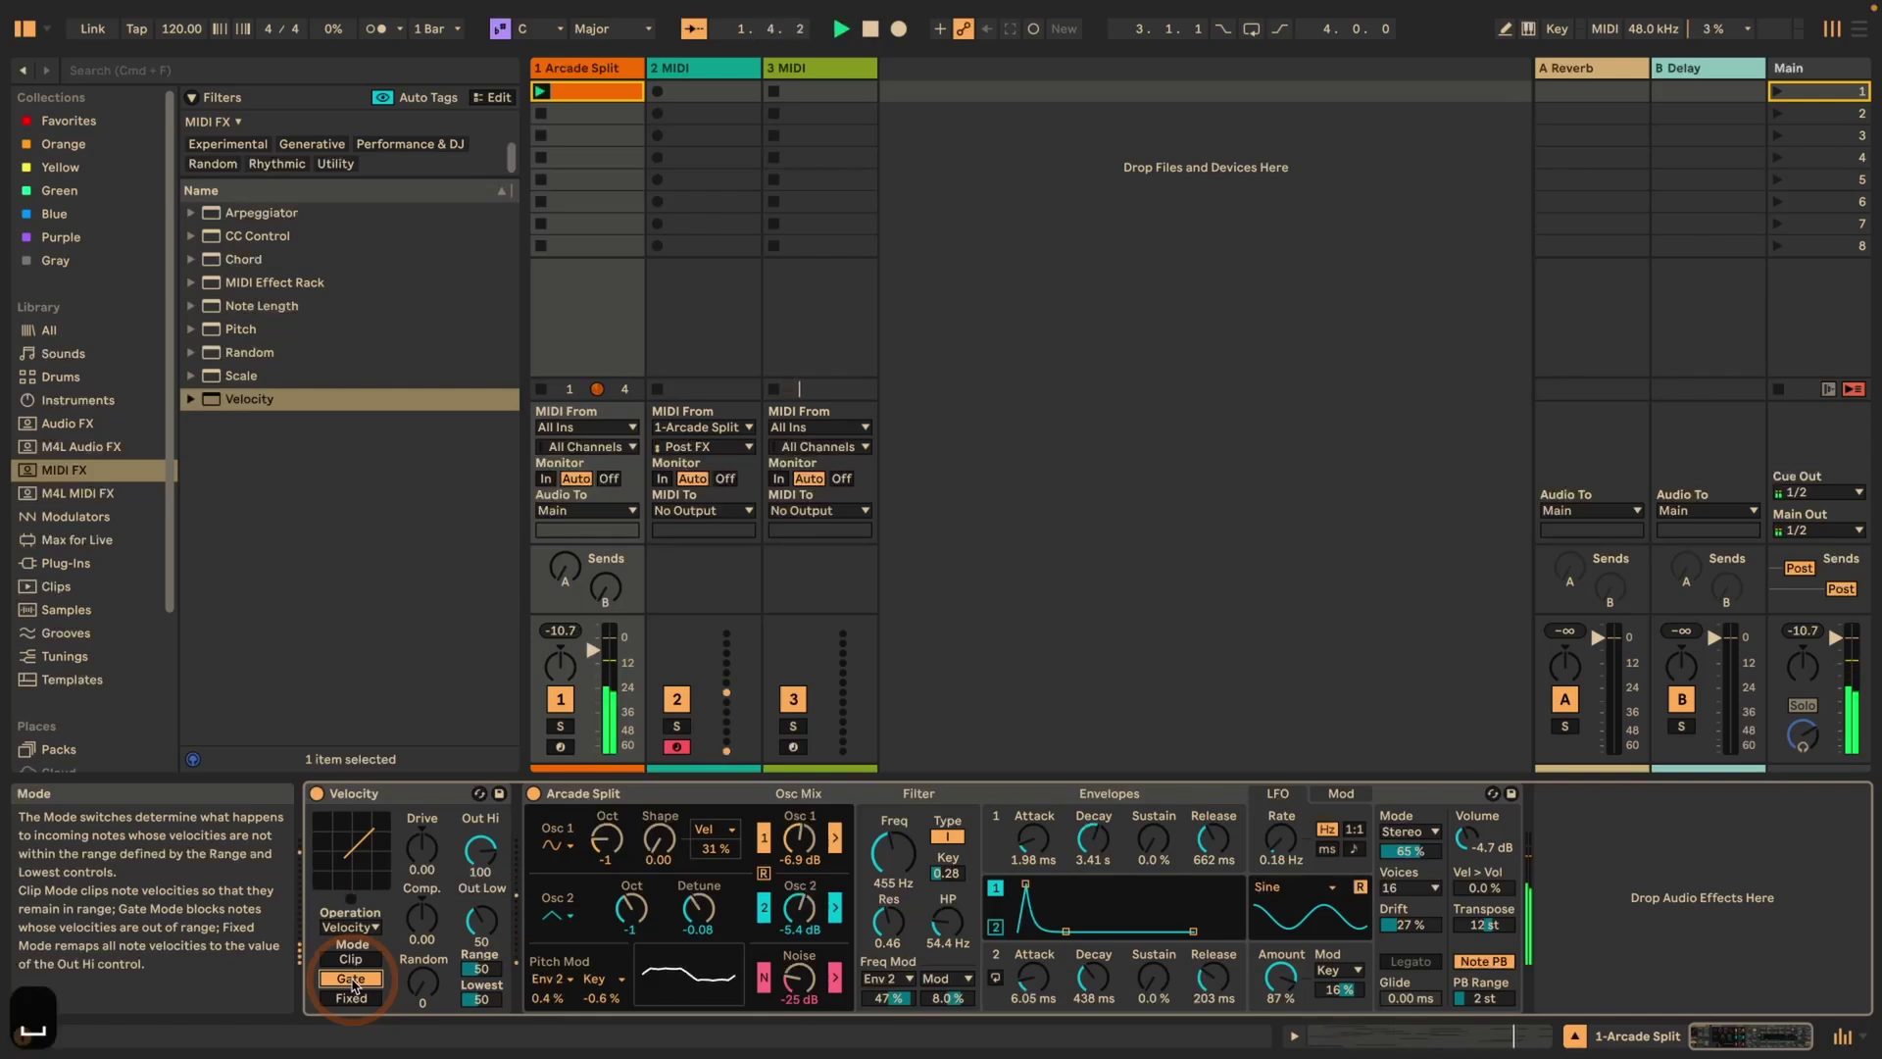
key("space")
left_click(348, 960)
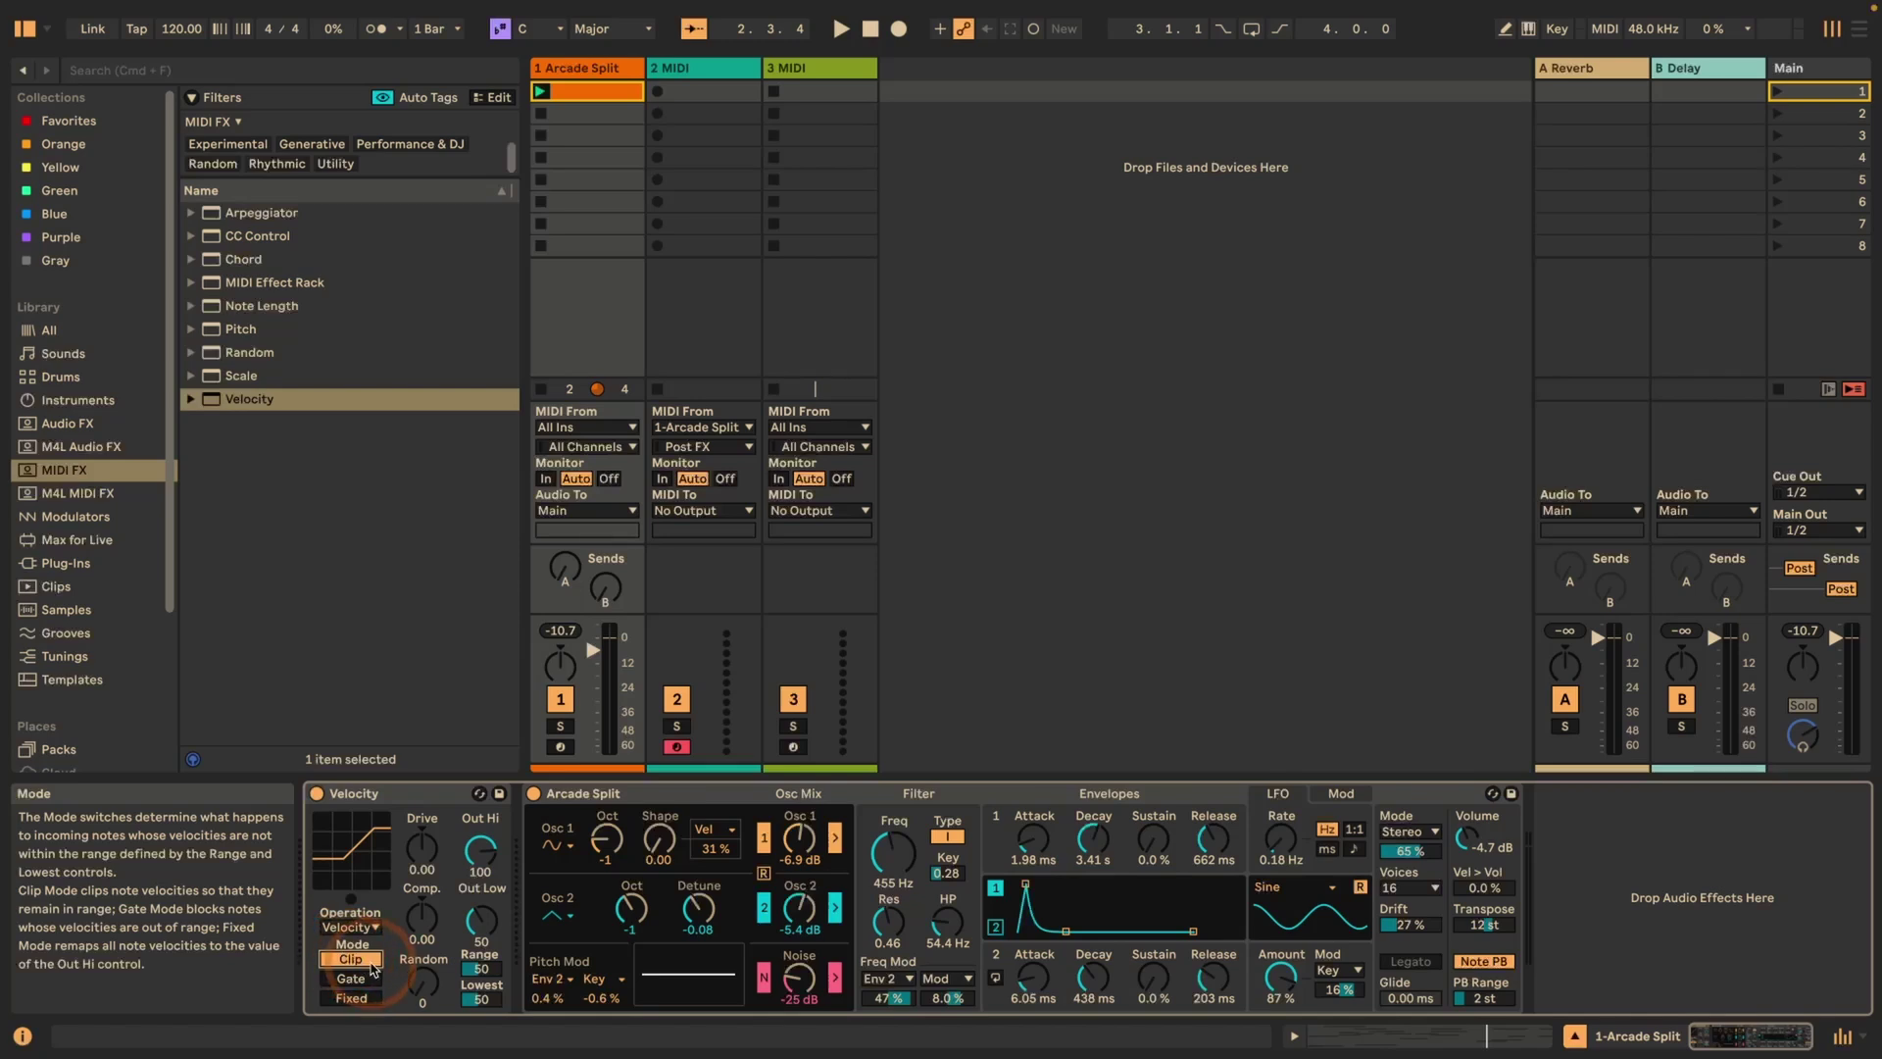
left_click(352, 963)
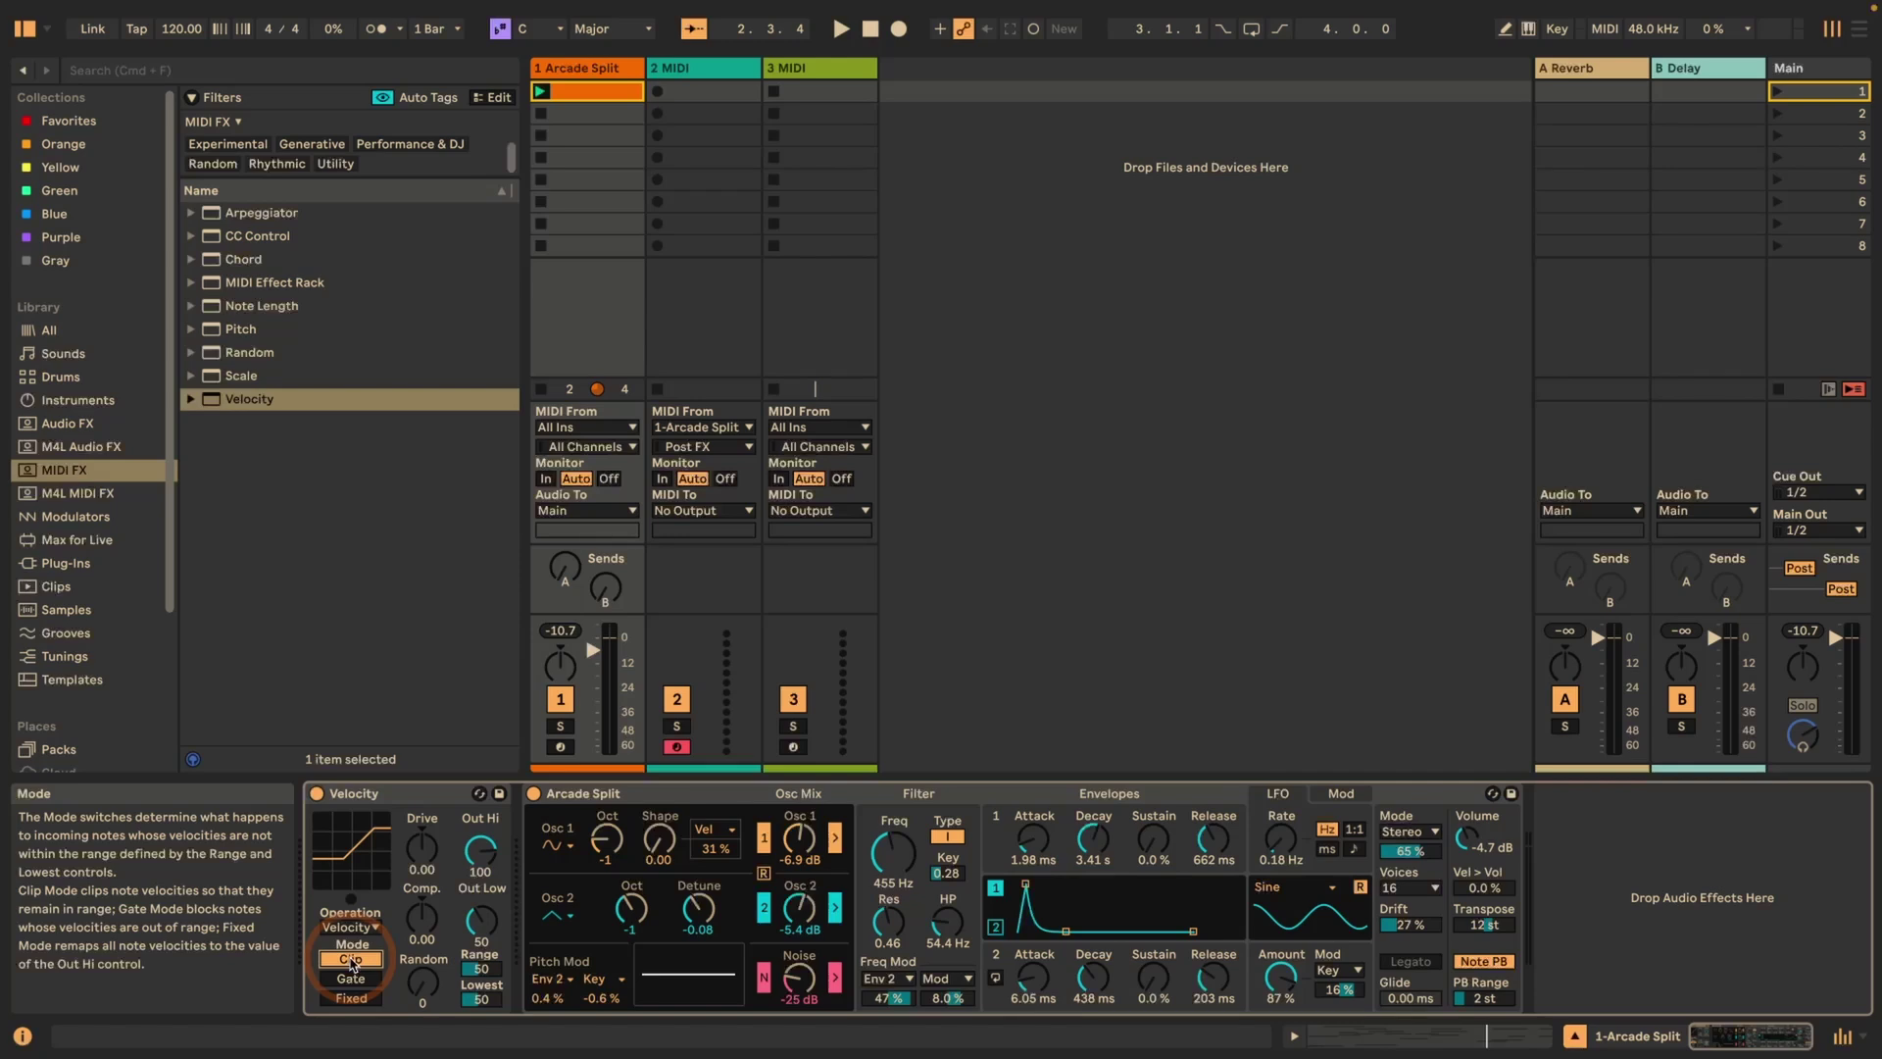
key("space")
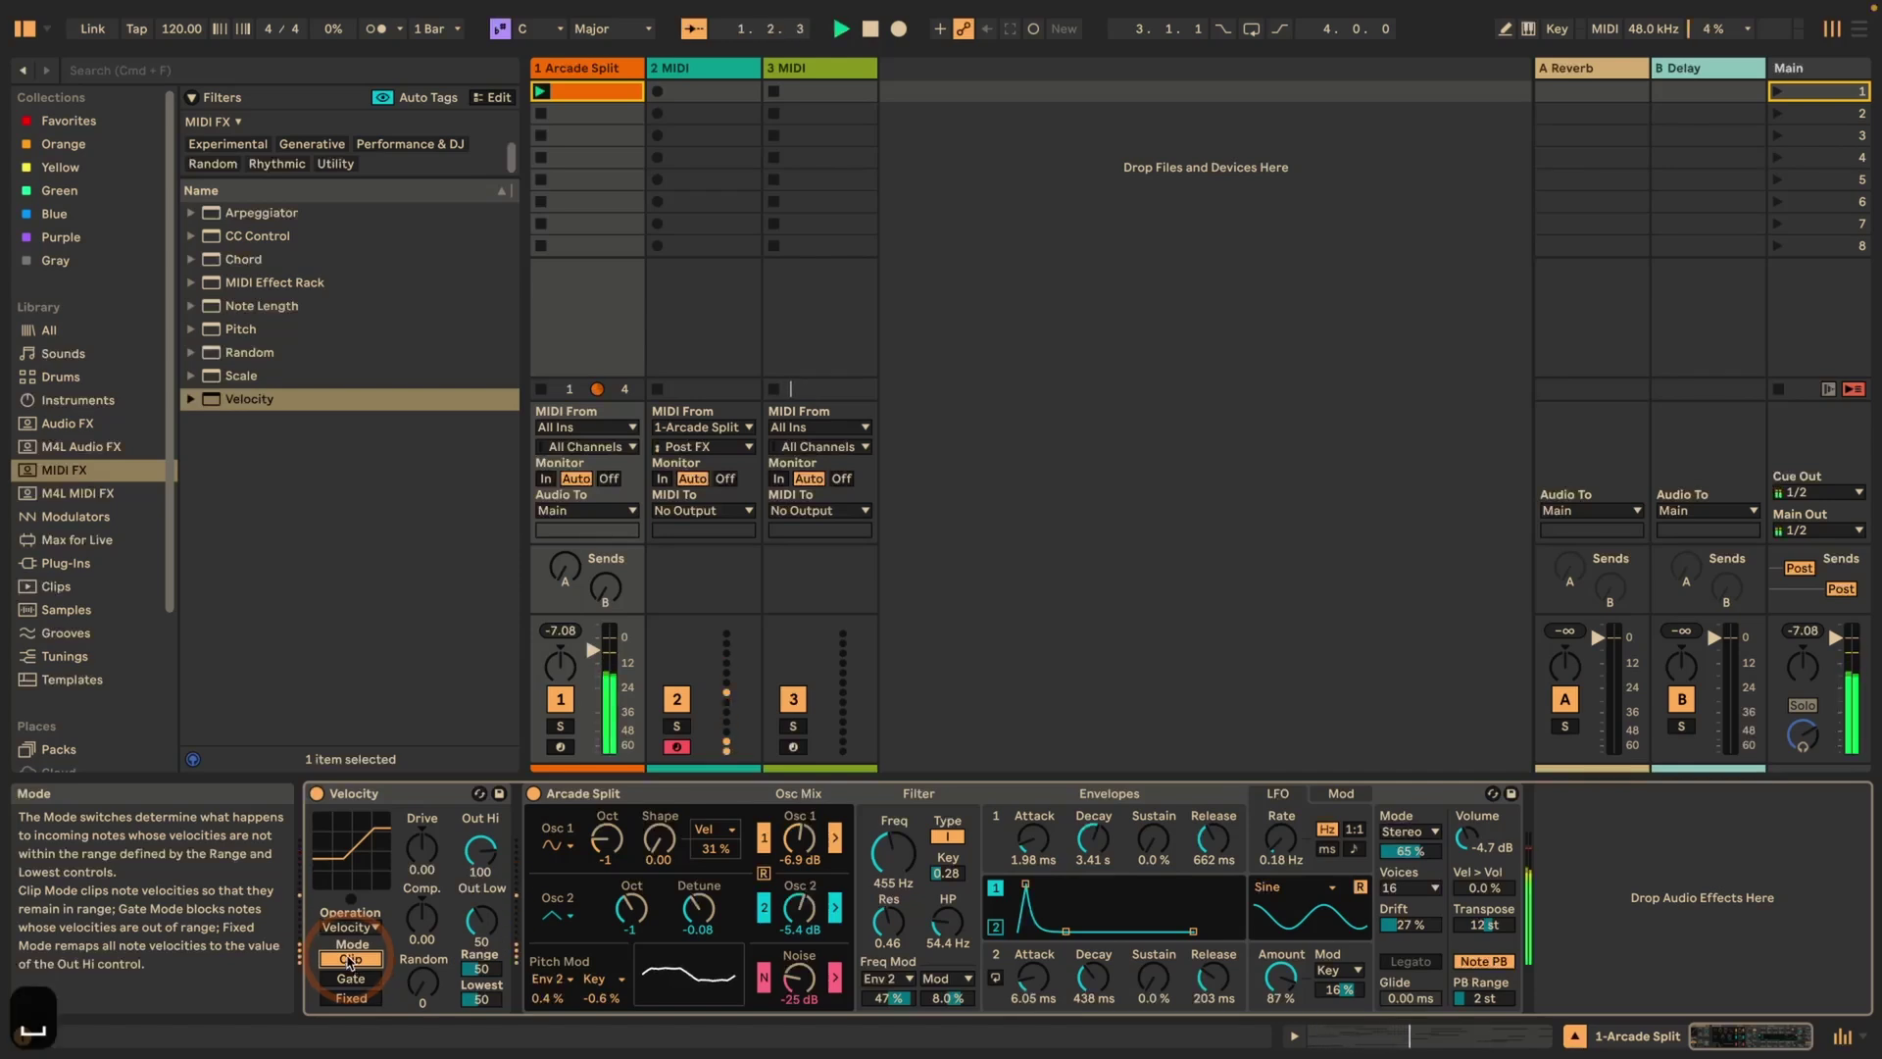